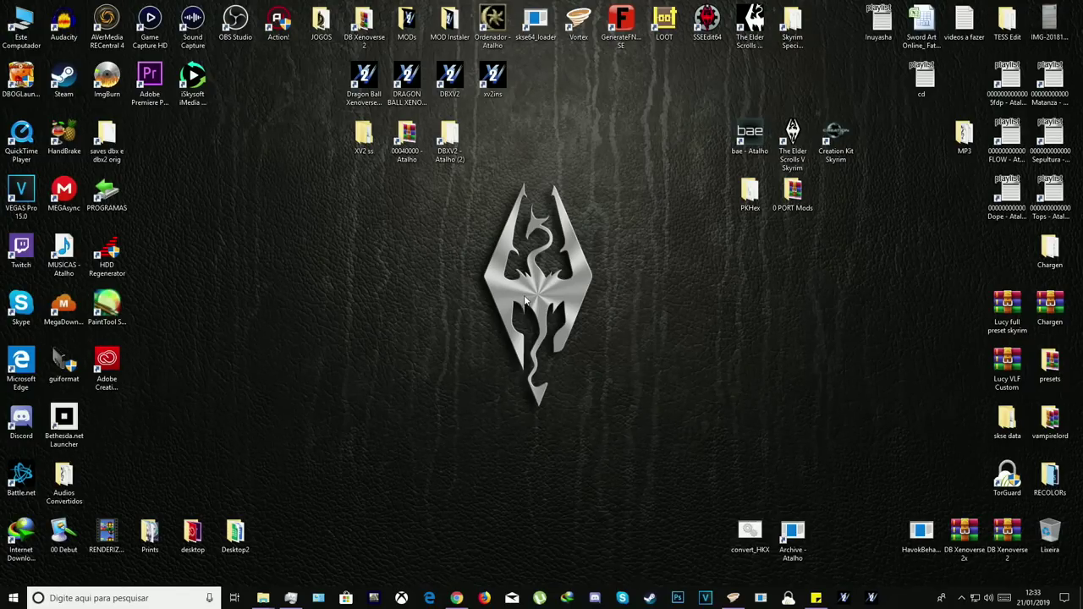
pyautogui.moveTo(541, 66); pyautogui.dragTo(726, 6)
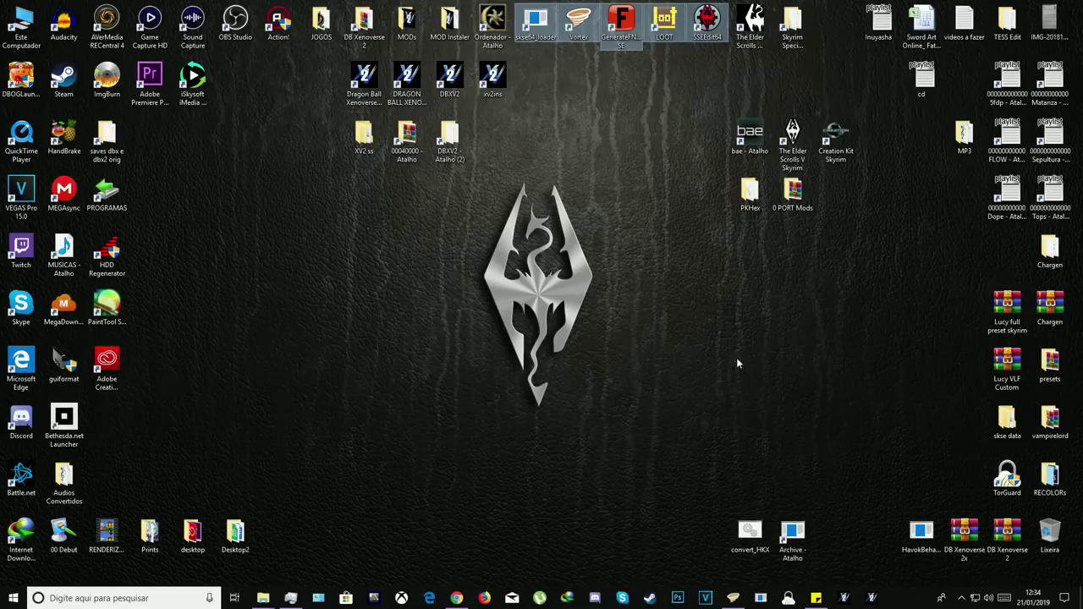
pyautogui.moveTo(1037, 595)
pyautogui.rightClick(459, 167)
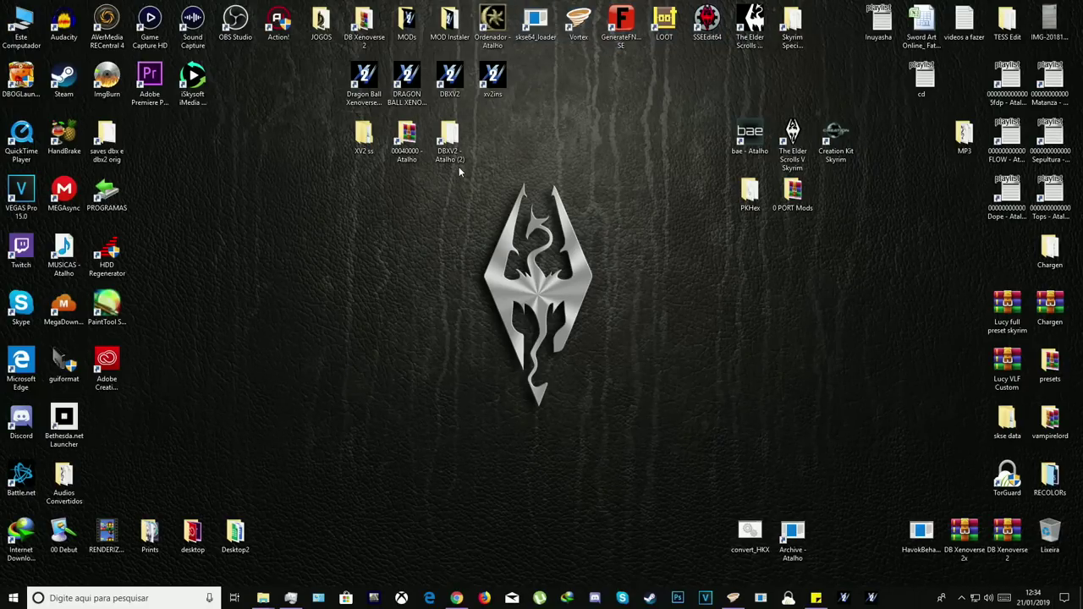
pyautogui.click(486, 218)
pyautogui.rightClick(466, 173)
pyautogui.click(487, 217)
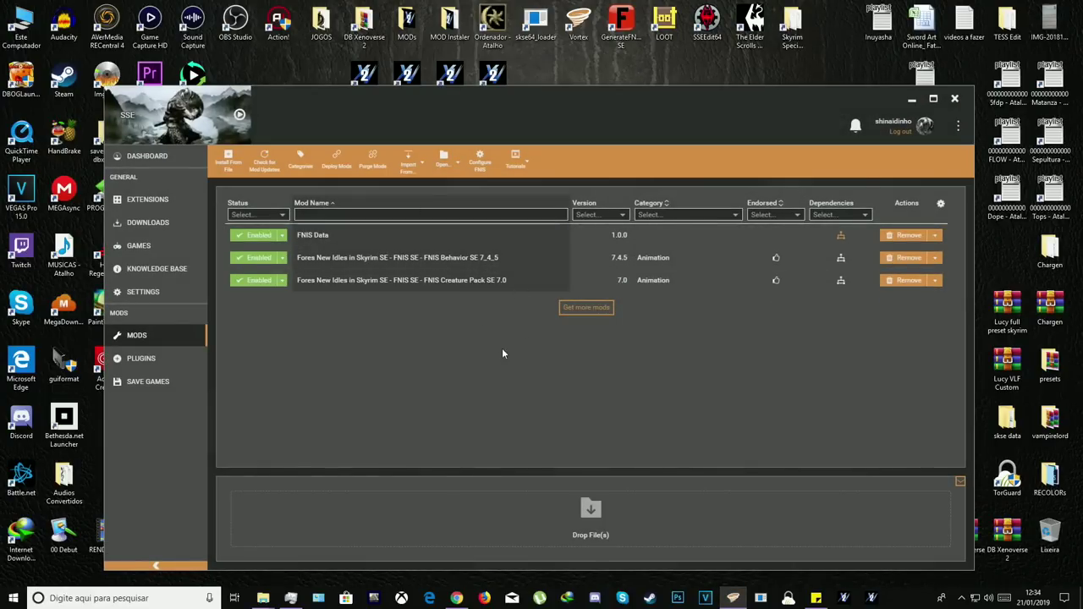
# - Minimize Vortex, switch to Chrome and search the Skyrim Special Edition mods on Nexus Mods for "skyui"
pyautogui.click(911, 99)
pyautogui.click(456, 598)
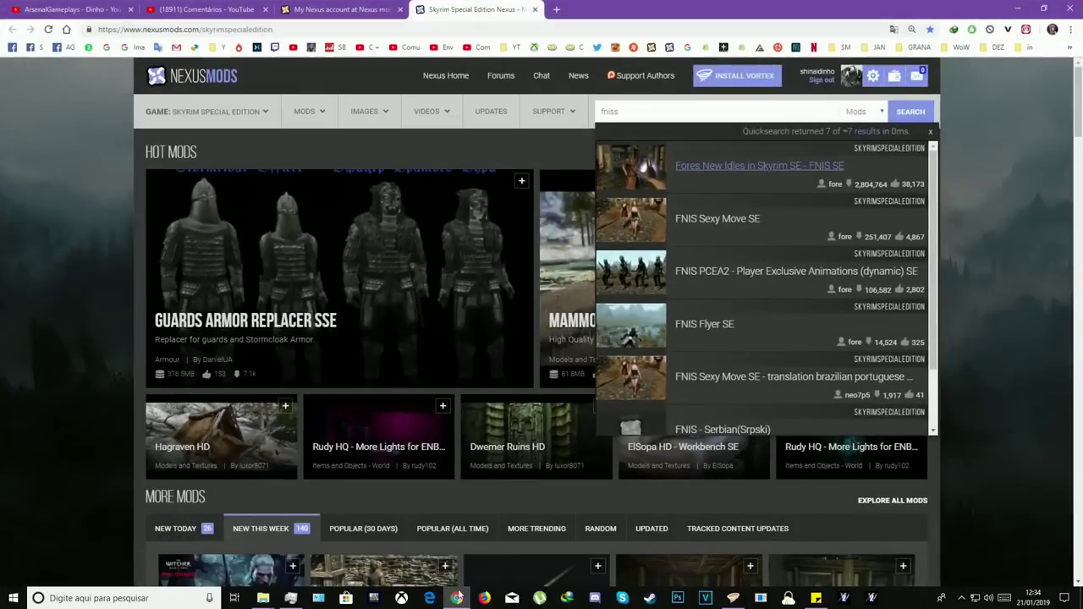
pyautogui.doubleClick(656, 111)
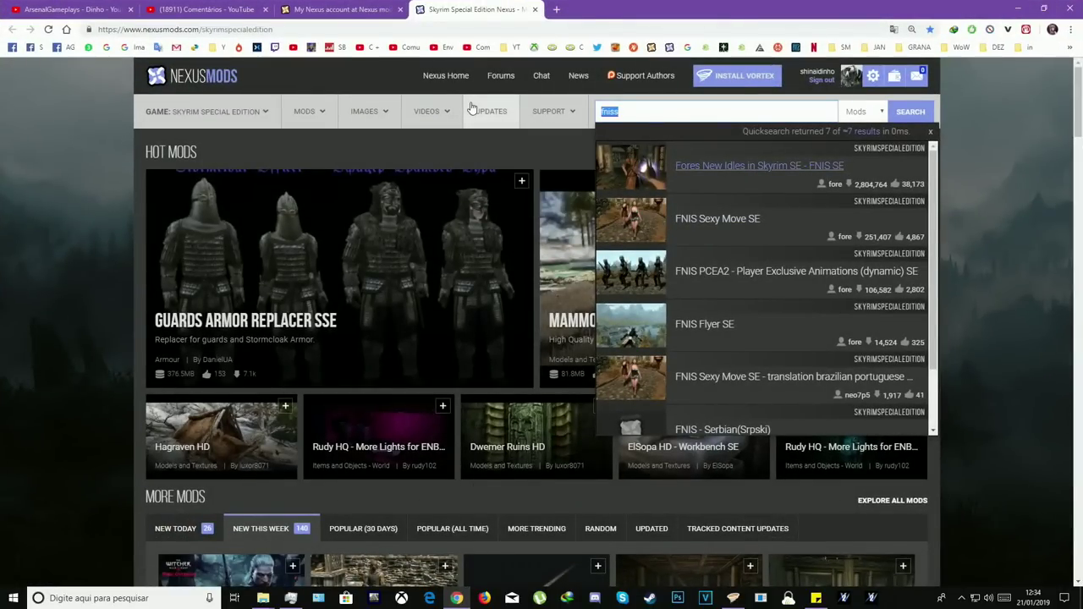
pyautogui.press('BackSpace')
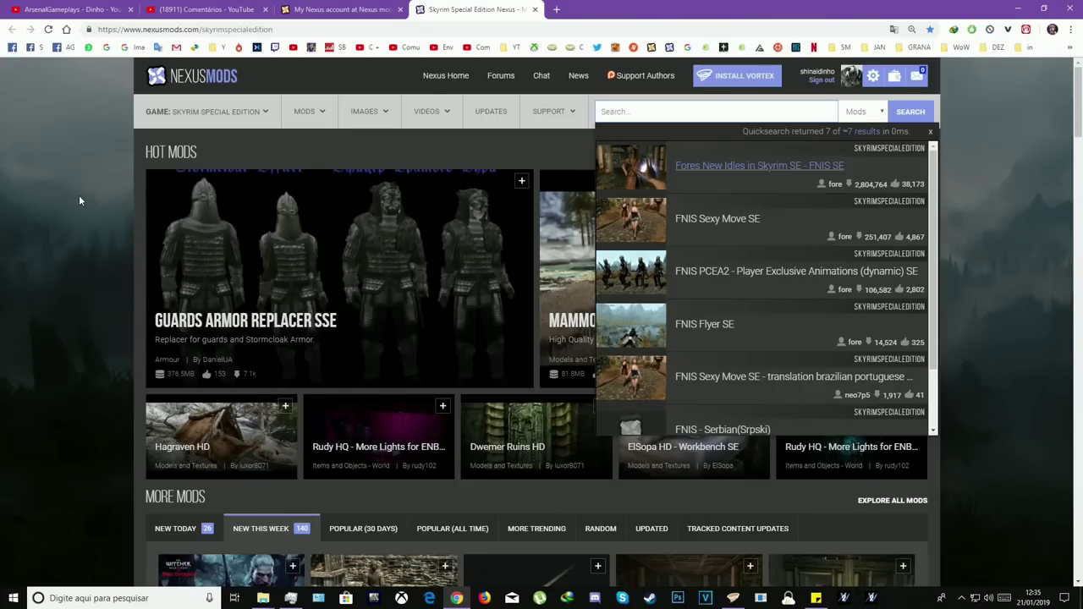
pyautogui.write('skyui')
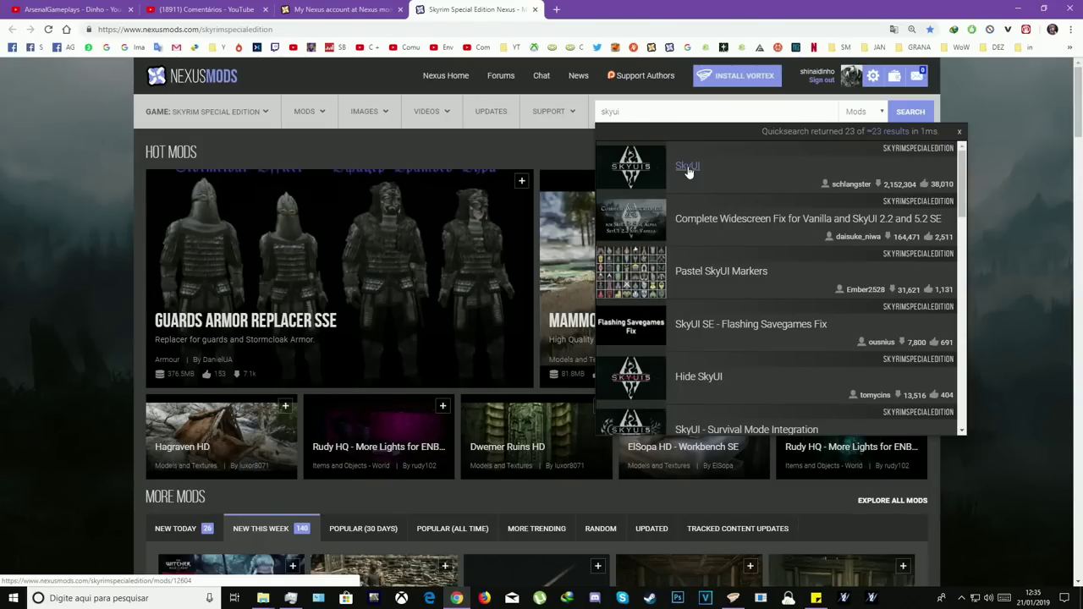
# - Open the SkyUI mod page from the search results in a new tab and switch to it
pyautogui.middleClick(687, 168)
pyautogui.scroll(-2, 708, 381)
pyautogui.scroll(1, 712, 386)
pyautogui.scroll(1, 711, 387)
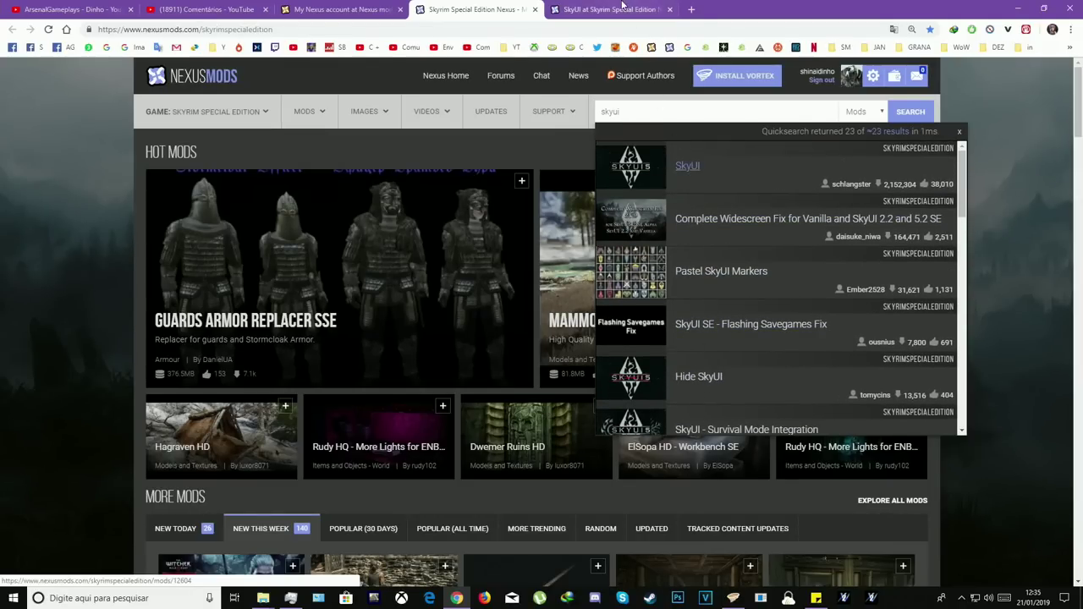
pyautogui.click(596, 12)
# - Expand the SkyUI page's translations list and open the Portuguese translation in a new tab
pyautogui.scroll(-2, 17, 372)
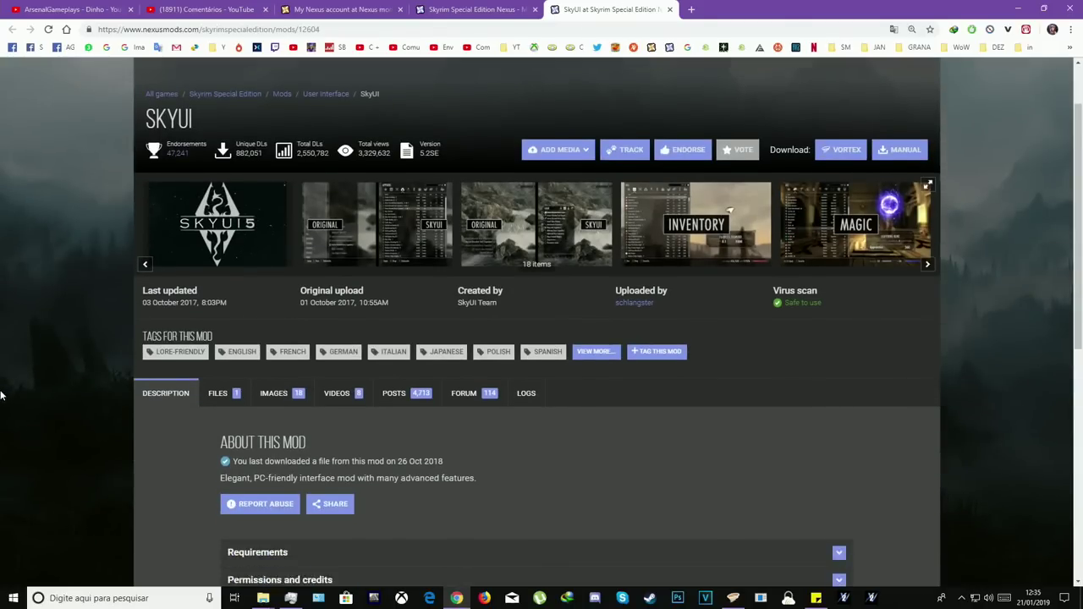
pyautogui.scroll(-1, 50, 376)
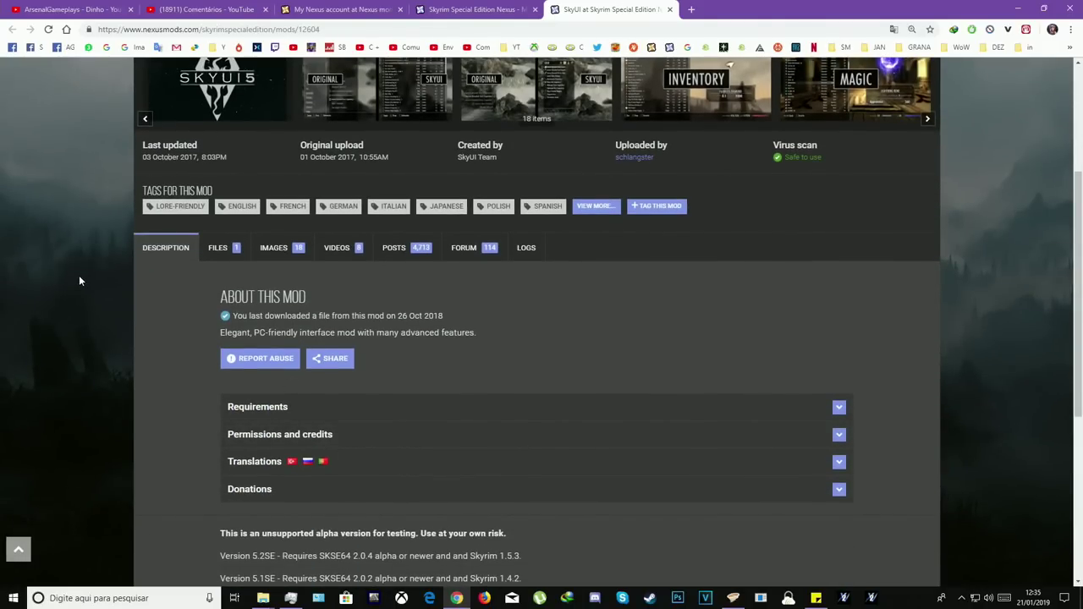
pyautogui.scroll(2, 80, 281)
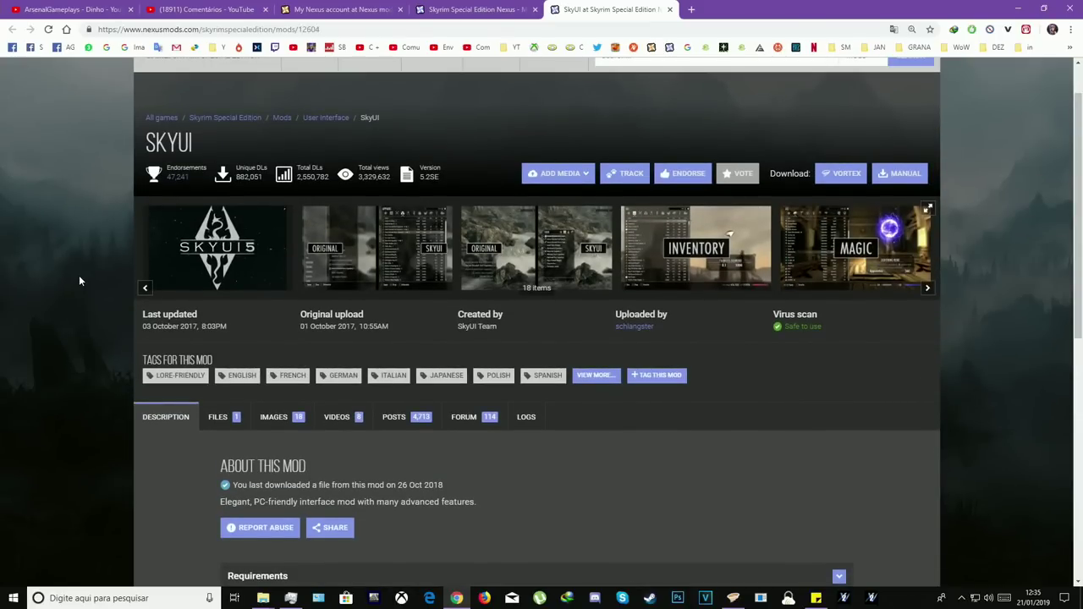
pyautogui.scroll(-1, 78, 280)
pyautogui.scroll(-3, 408, 346)
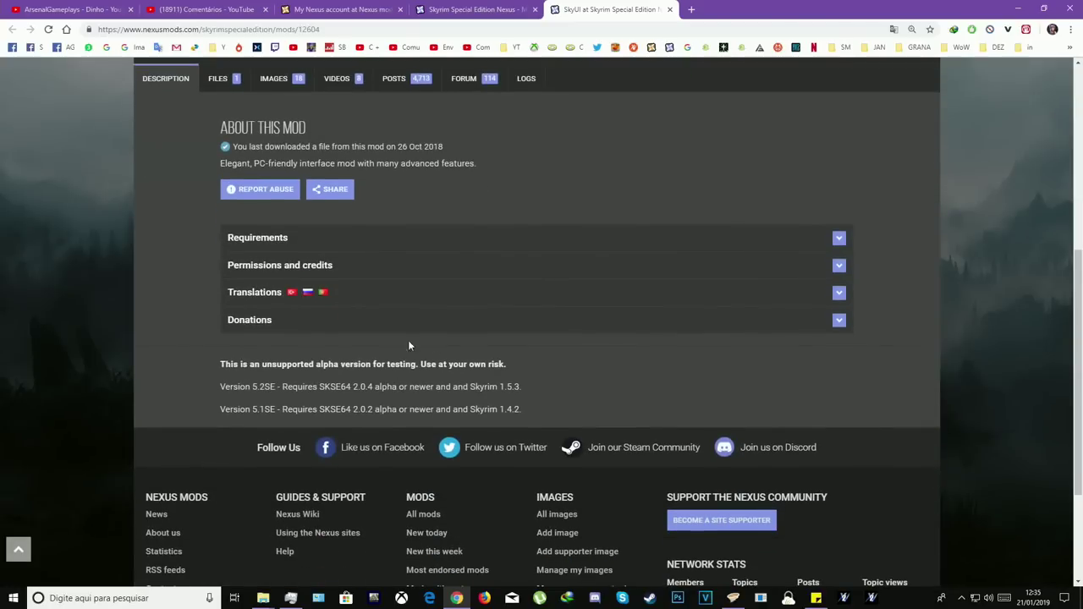
pyautogui.click(368, 295)
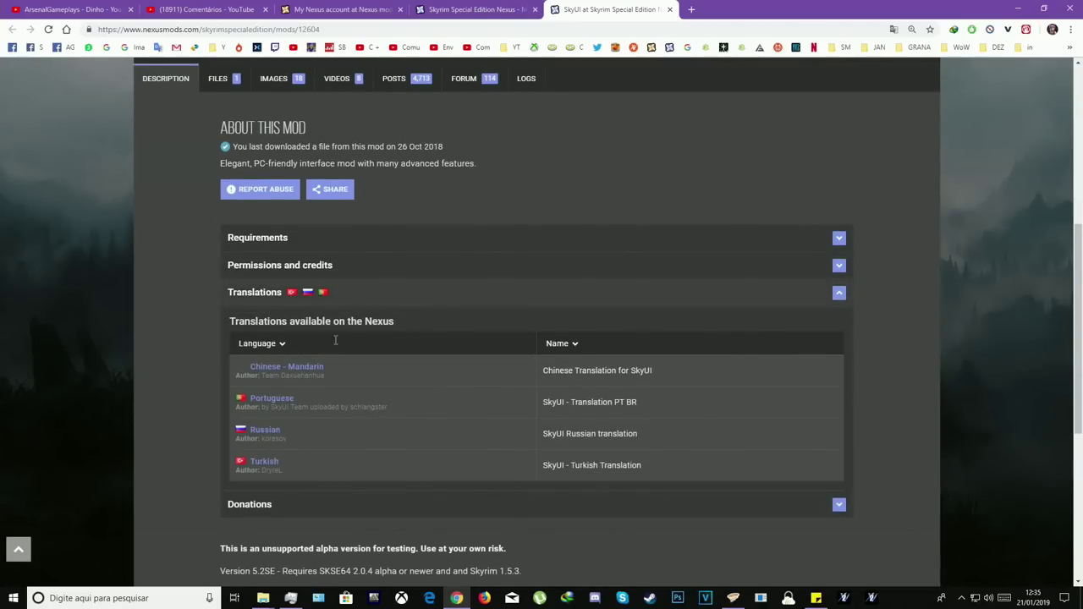
pyautogui.scroll(1, 272, 406)
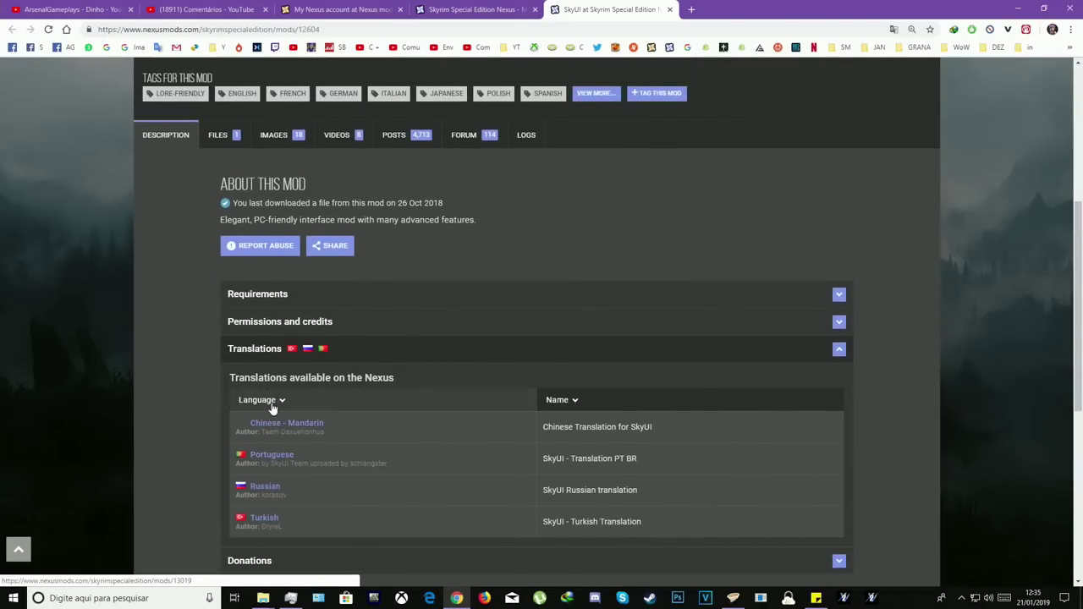
pyautogui.middleClick(281, 455)
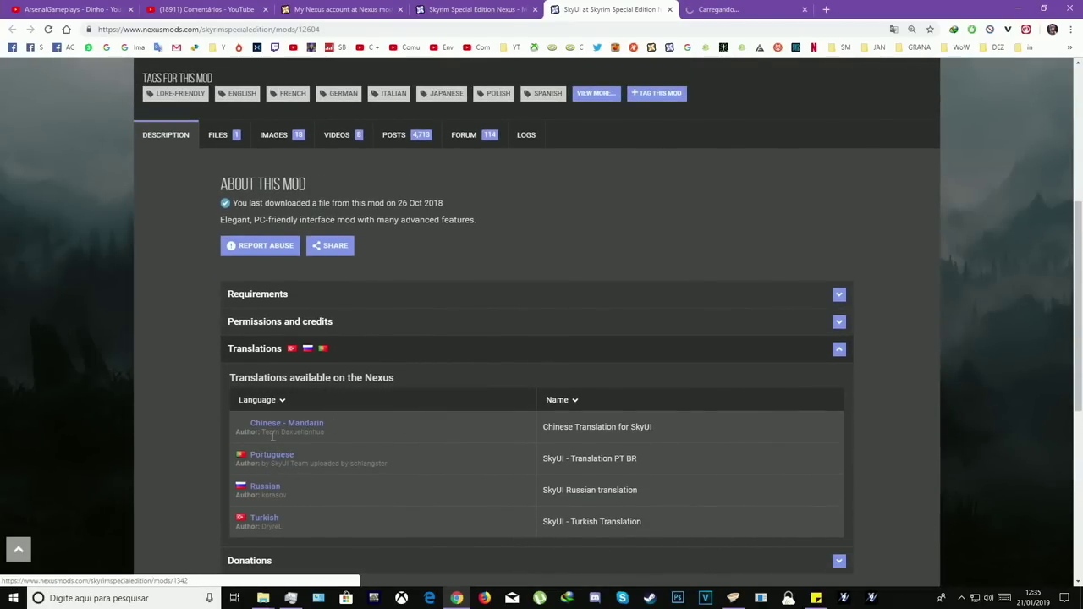
# - Download the SkyUI_5_2_SE main file through the mod manager and switch to Vortex to check the download
pyautogui.scroll(4, 189, 463)
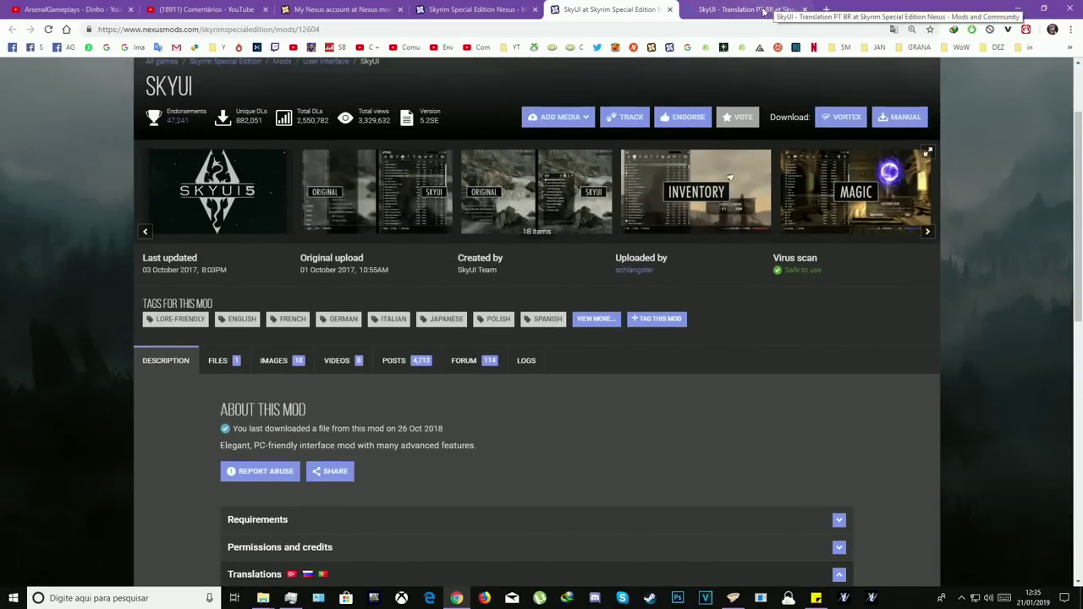
pyautogui.click(243, 369)
pyautogui.scroll(-1, 48, 377)
pyautogui.scroll(-3, 48, 377)
pyautogui.click(307, 232)
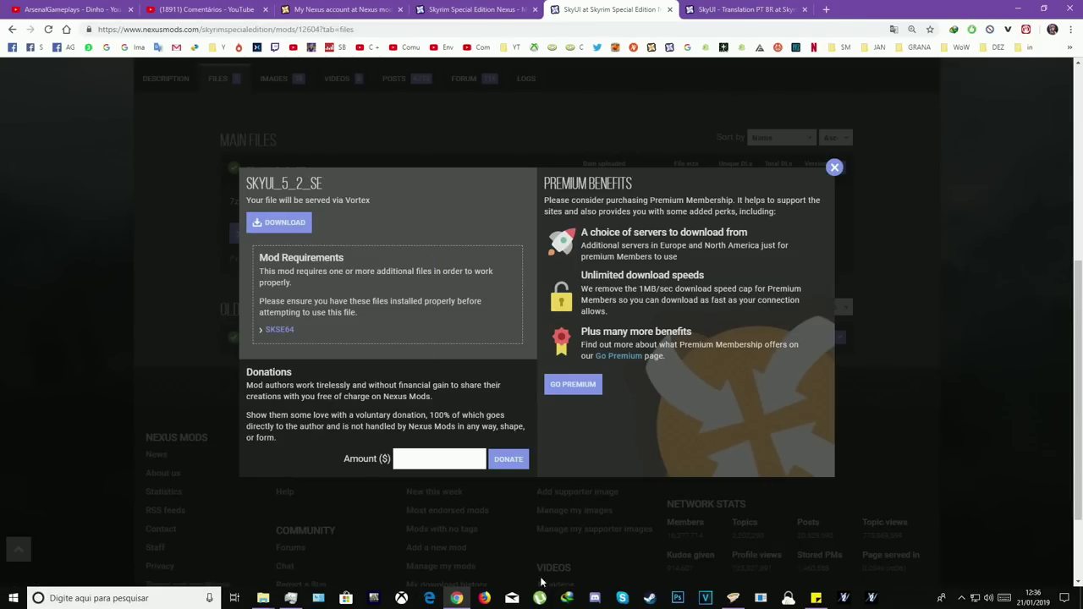
pyautogui.click(732, 597)
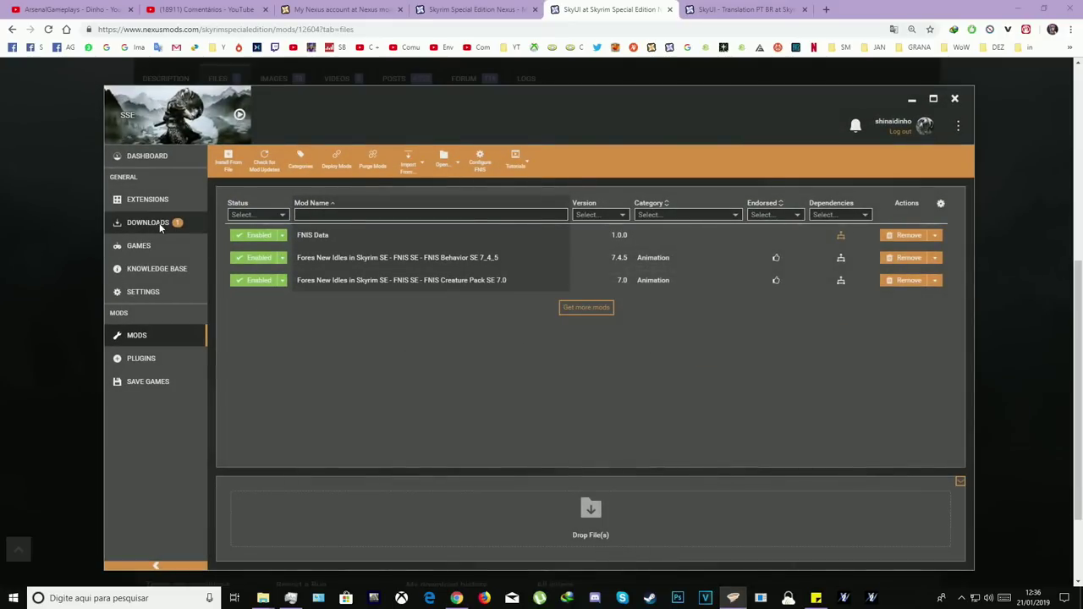
# - Return to Chrome, download the SkyUI - Translation PT BR file through the mod manager, and close both SkyUI tabs
pyautogui.hotkey('alt', 'Tab')
pyautogui.hotkey('ctrl', 'Tab')
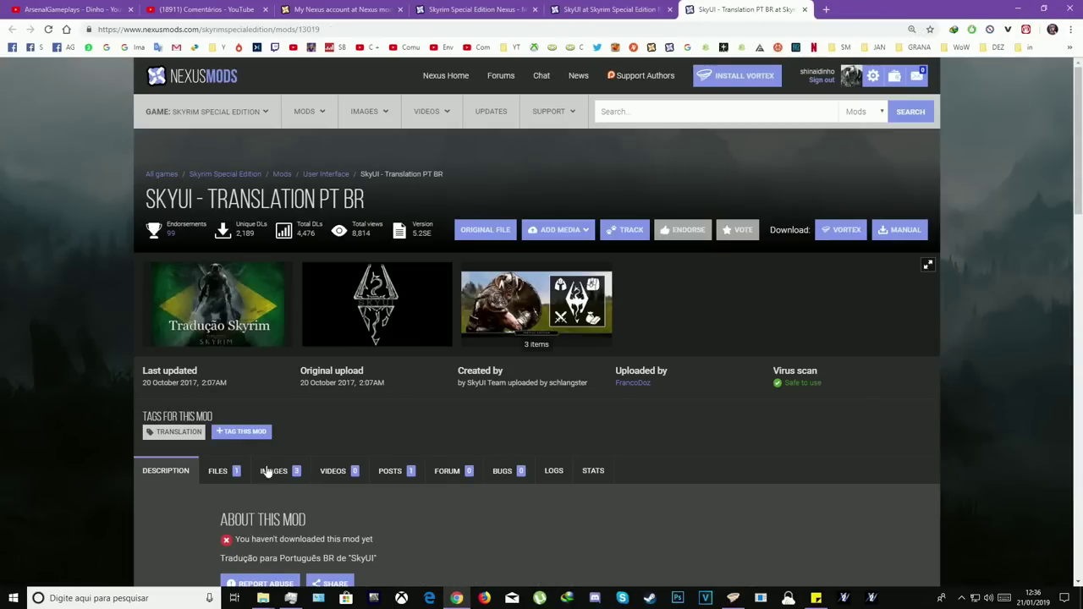
pyautogui.click(223, 471)
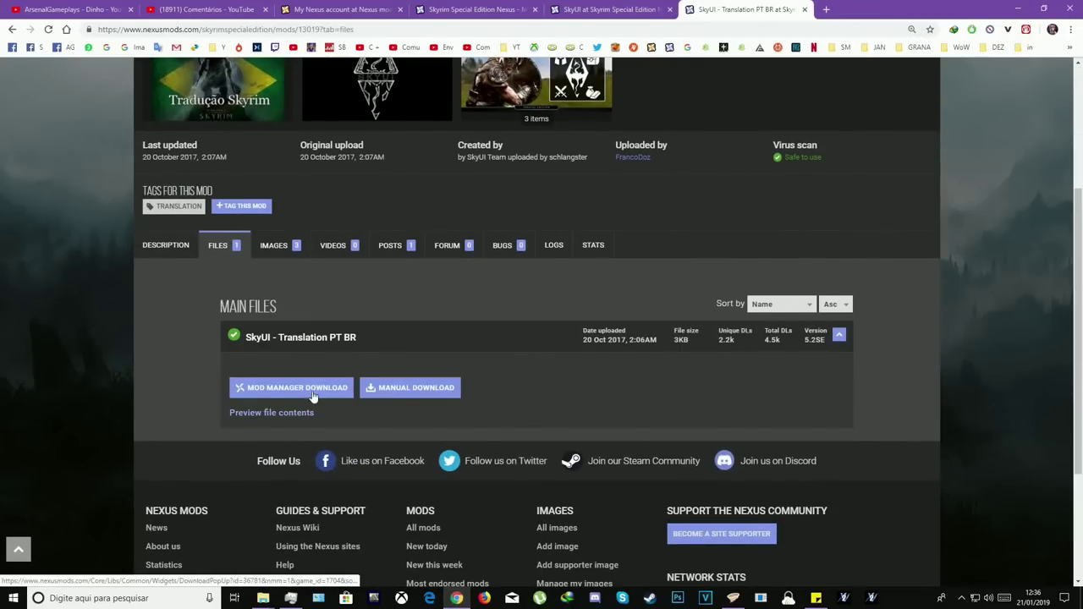
pyautogui.click(312, 394)
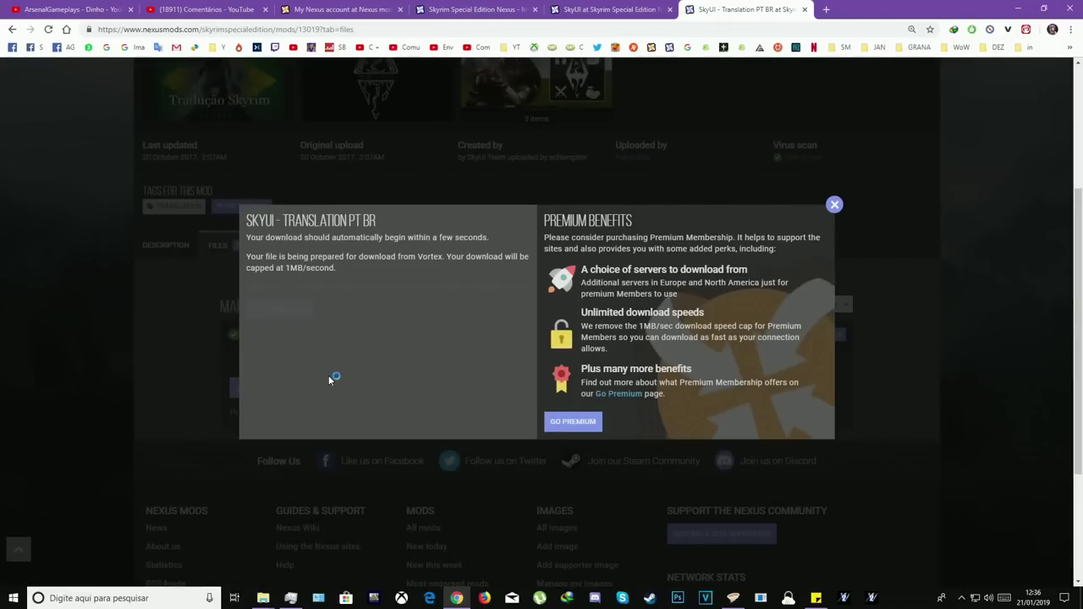
pyautogui.middleClick(759, 6)
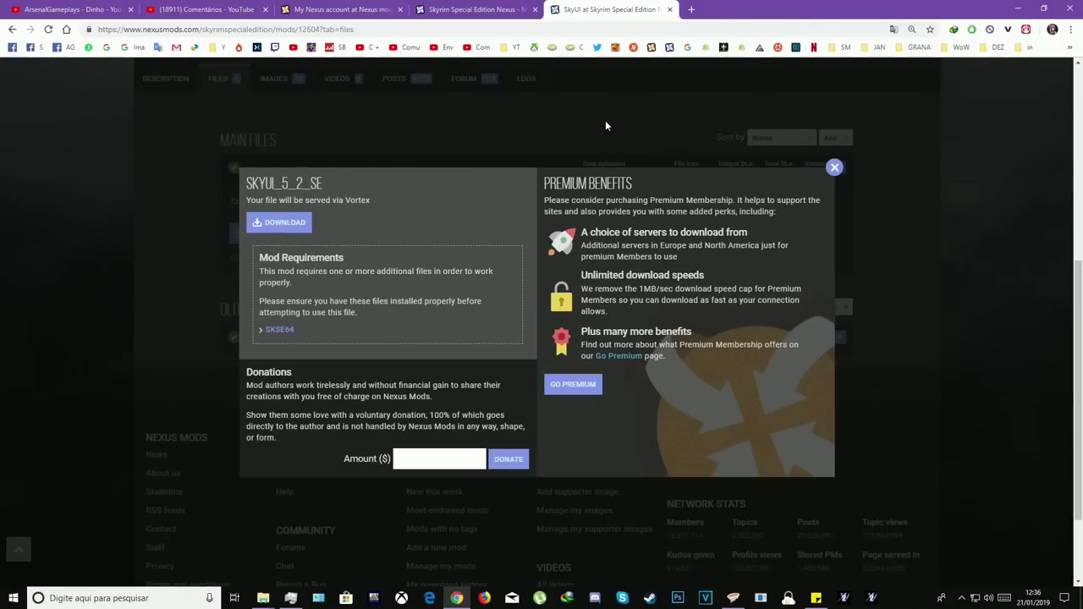
pyautogui.click(605, 121)
pyautogui.middleClick(604, 6)
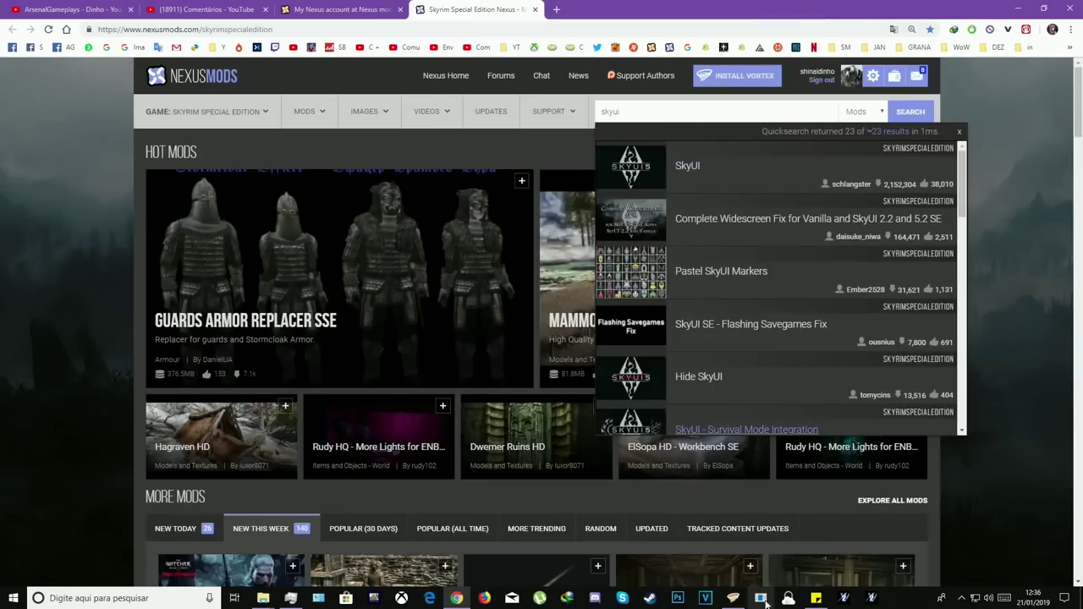
# - In Vortex, enable SkyUI_5_2_SE, then install and enable SkyUI - Translation PT BR
pyautogui.click(733, 599)
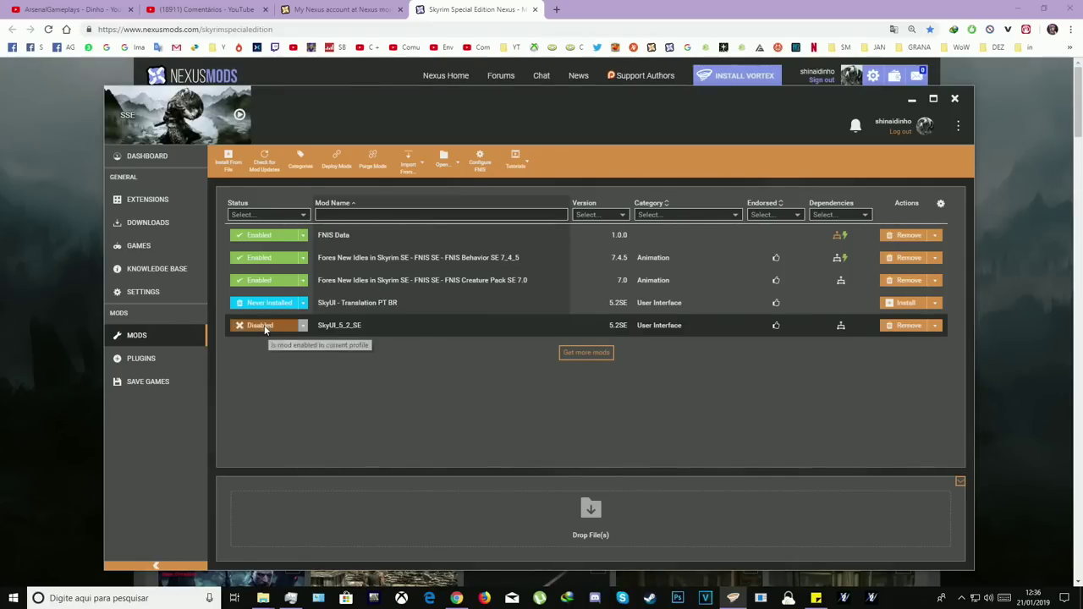
pyautogui.click(263, 327)
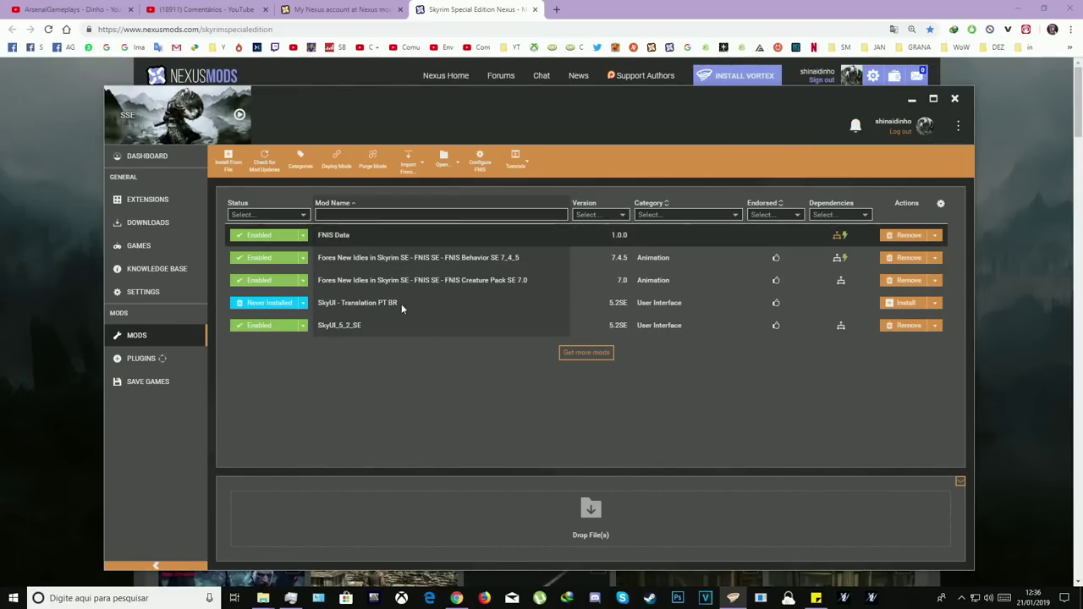
pyautogui.click(274, 302)
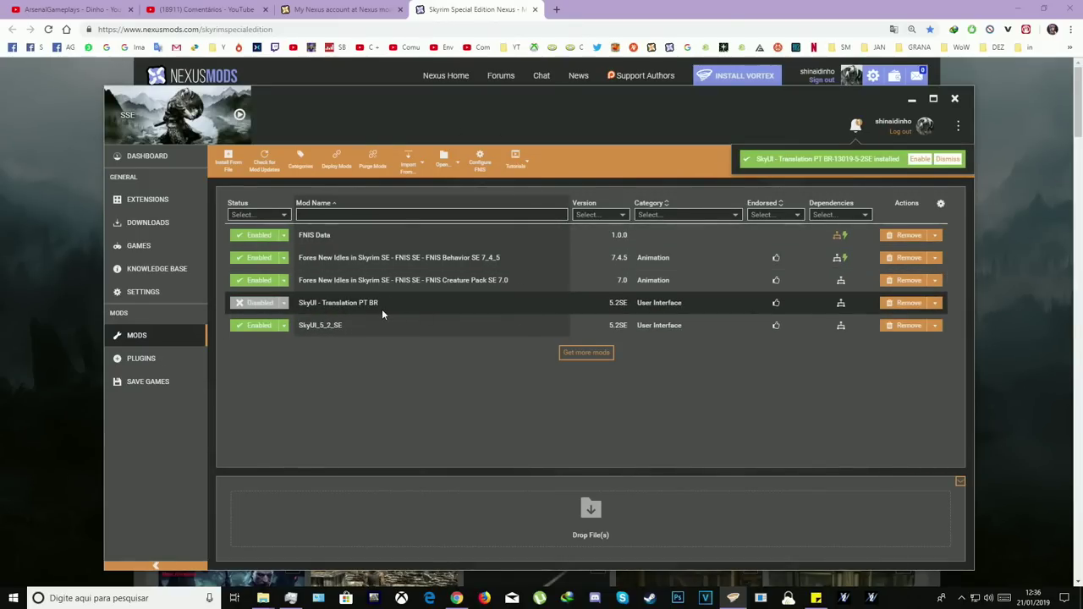
pyautogui.click(260, 303)
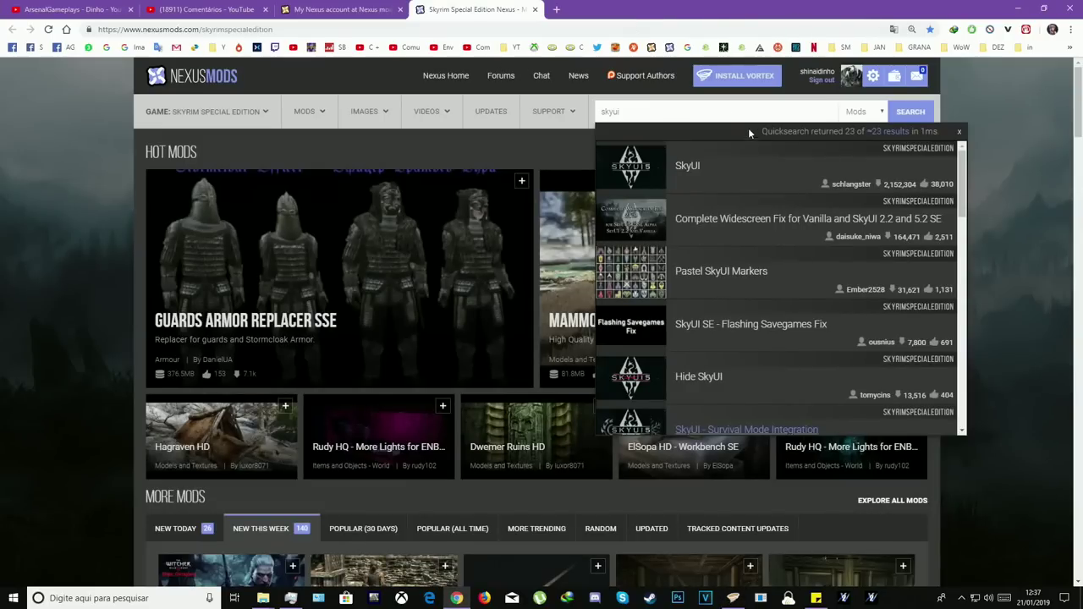
# - Search Nexus Mods for "alternate" and open the Alternate Start - Live Another Life page in a new tab
pyautogui.doubleClick(653, 111)
pyautogui.moveTo(552, 110)
pyautogui.press('BackSpace')
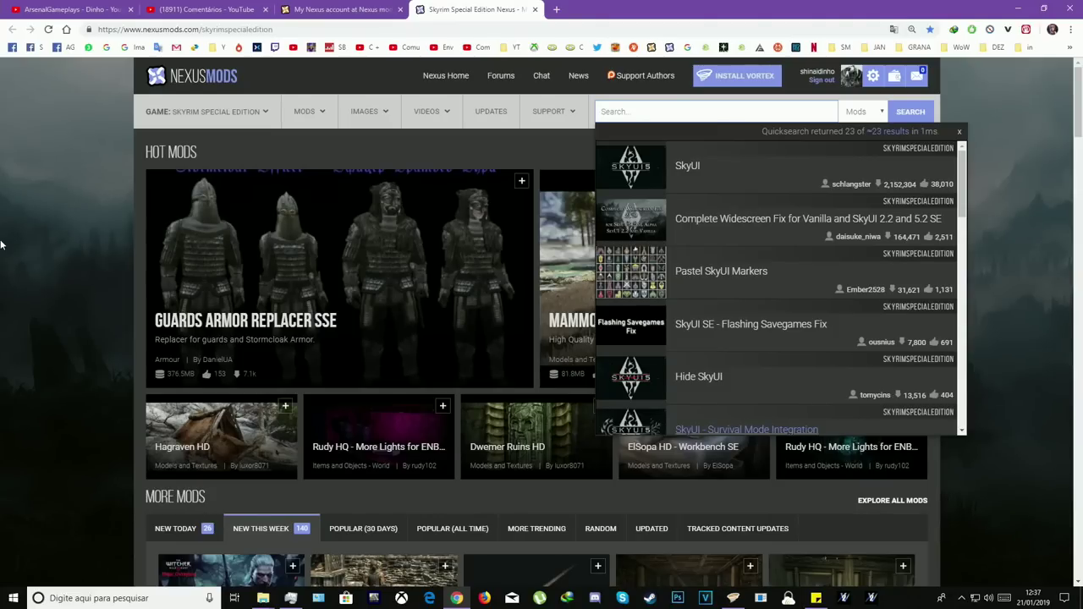
pyautogui.write('altyer')
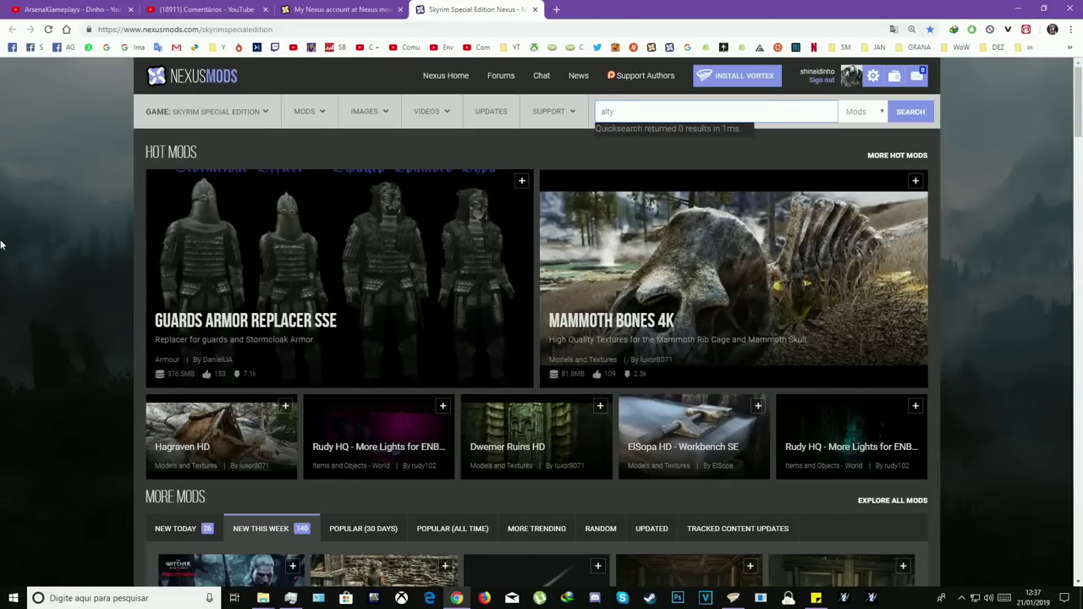
pyautogui.write('er')
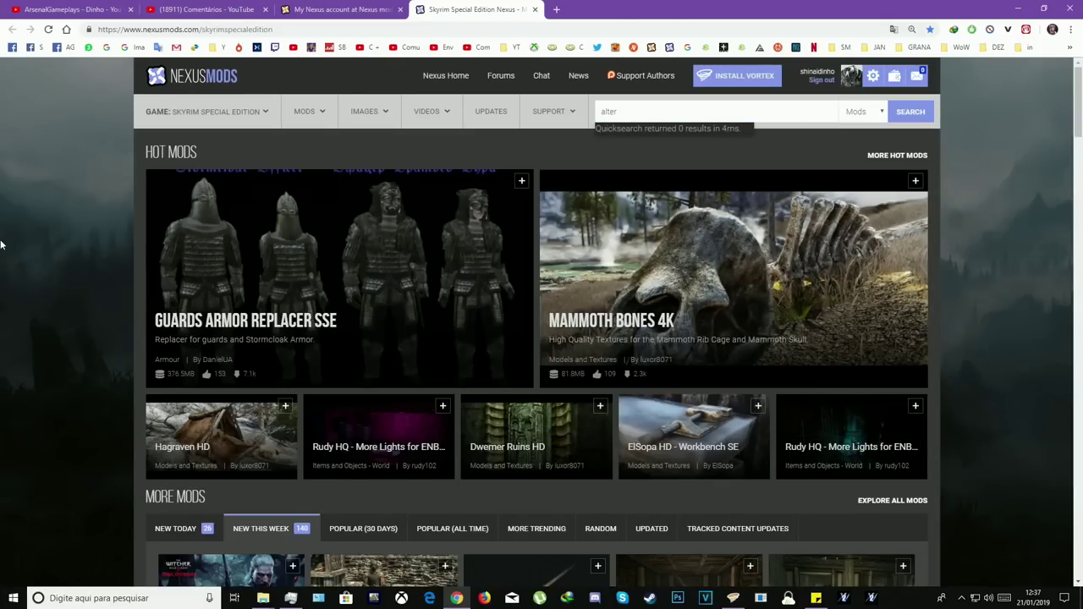
pyautogui.write('nate')
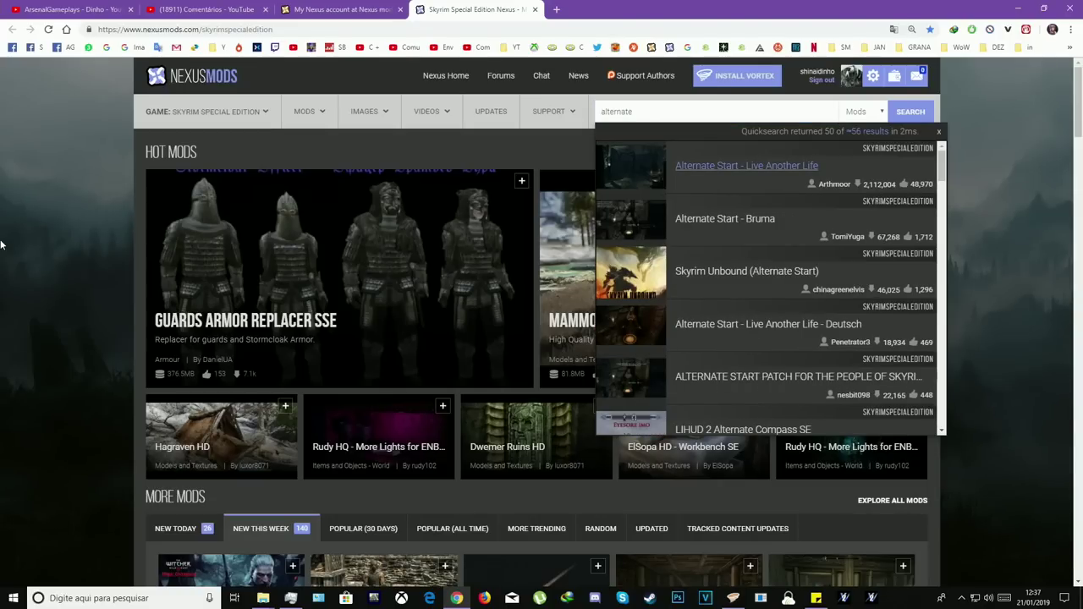
pyautogui.middleClick(716, 169)
pyautogui.click(577, 9)
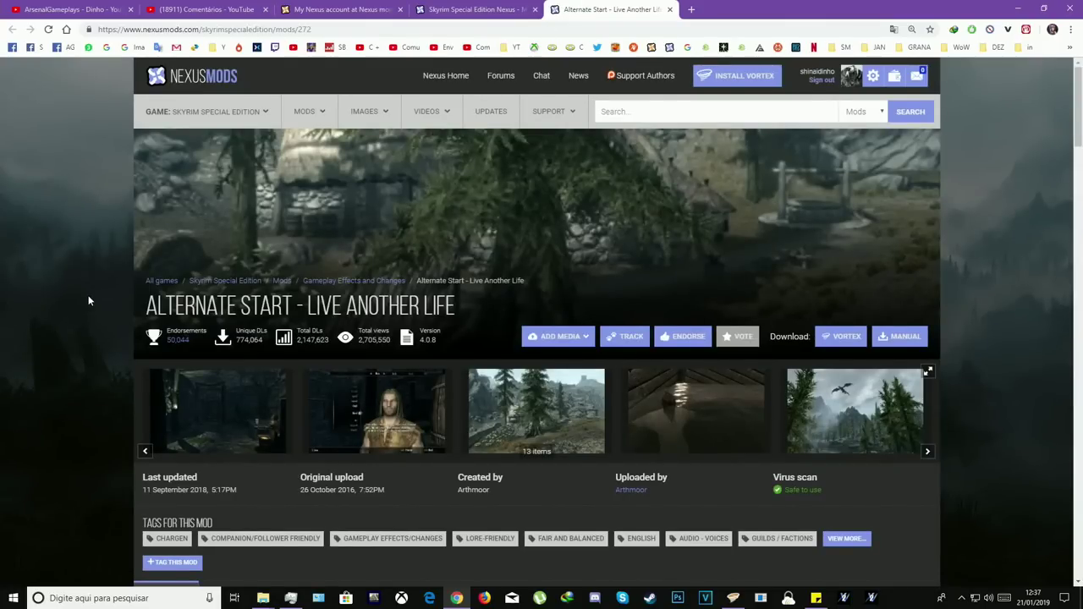
# - Expand the Alternate Start mod's translations and open the Brazilian Portuguese PT-BR Ver.4.0.3 translation in a new tab
pyautogui.scroll(-2, 36, 309)
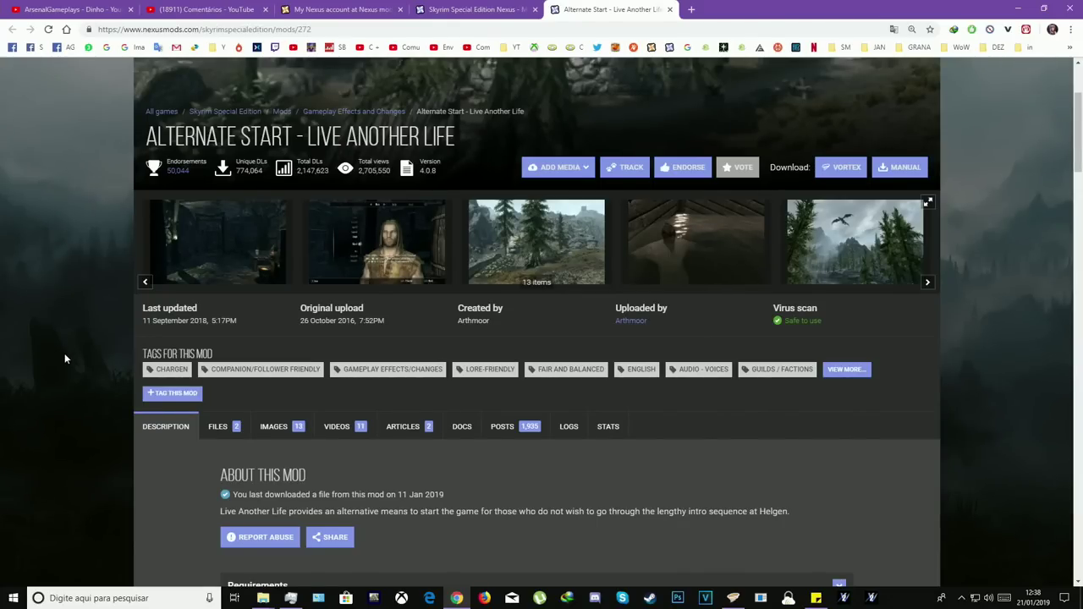
pyautogui.scroll(-2, 89, 338)
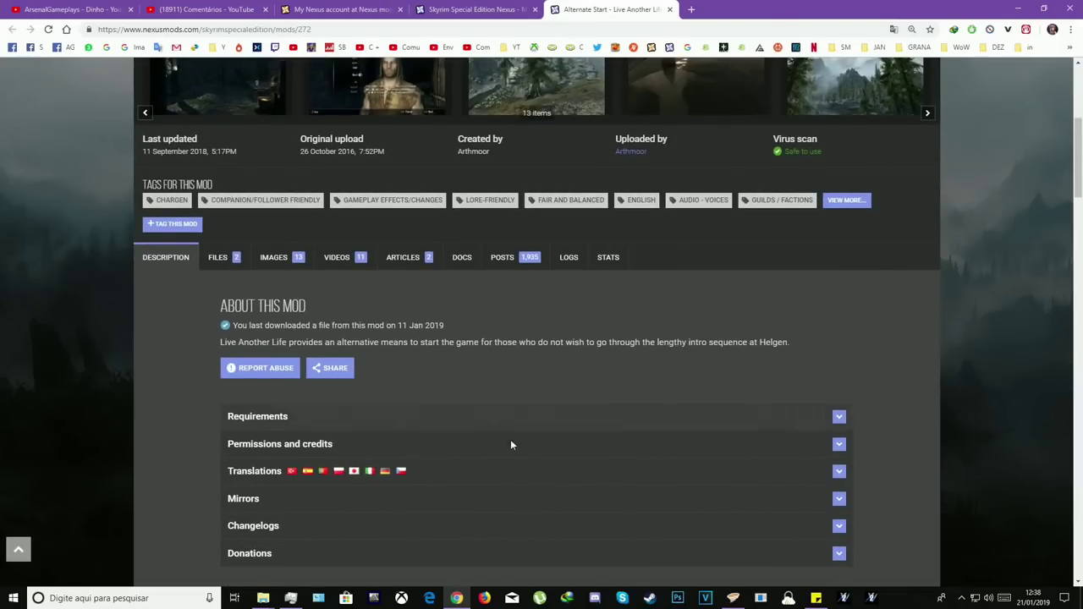
pyautogui.click(415, 473)
pyautogui.scroll(-3, 110, 445)
pyautogui.scroll(-2, 313, 454)
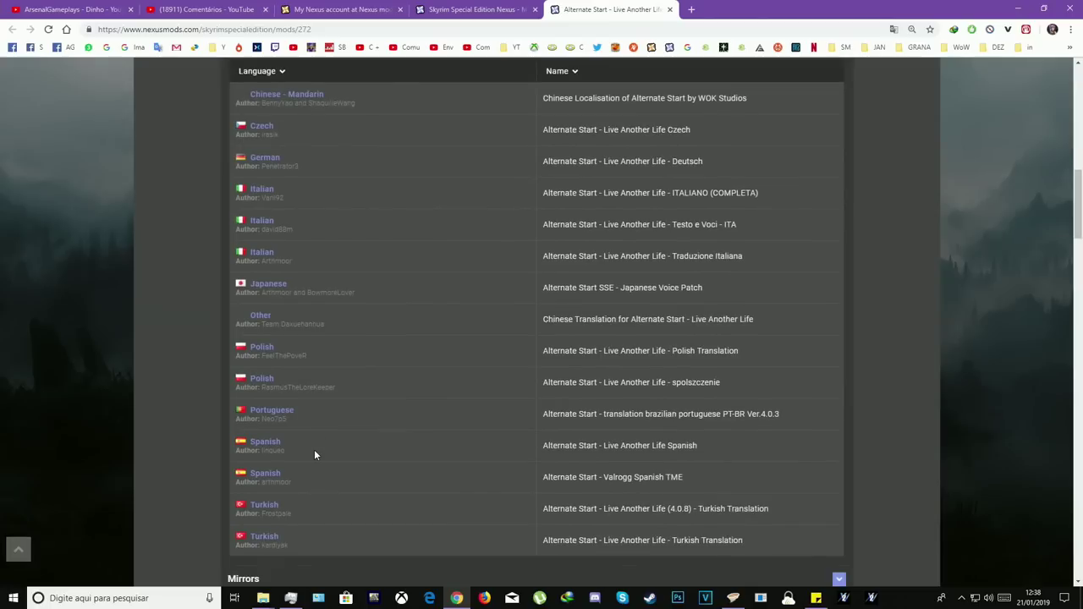
pyautogui.middleClick(263, 418)
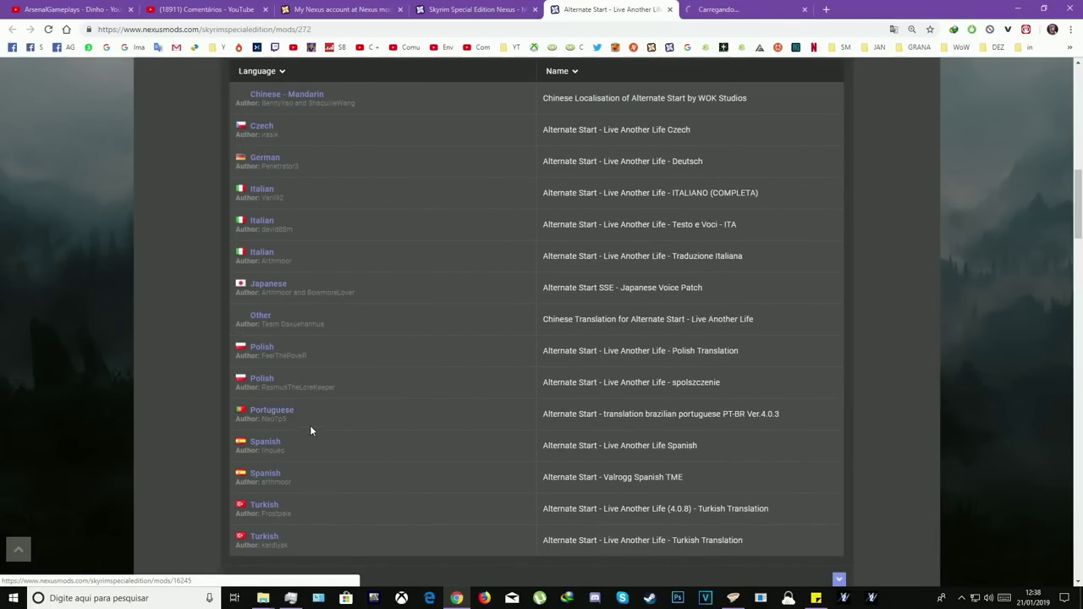
# - Collapse the translations and download the Alternate Start - Live Another Life main file through the mod manager
pyautogui.scroll(3, 411, 404)
pyautogui.scroll(5, 411, 405)
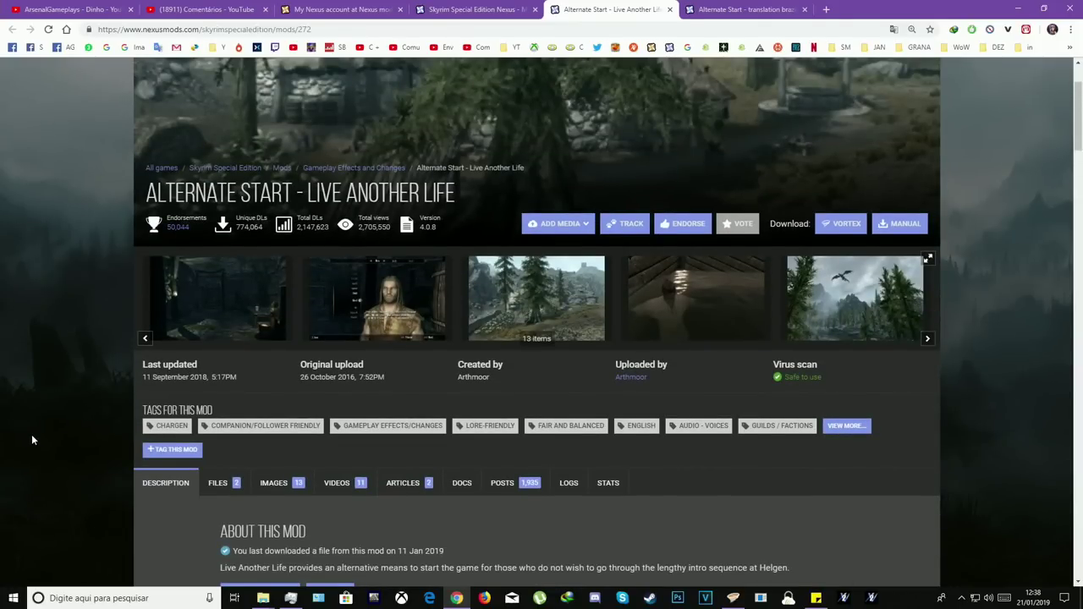
pyautogui.scroll(-4, 31, 434)
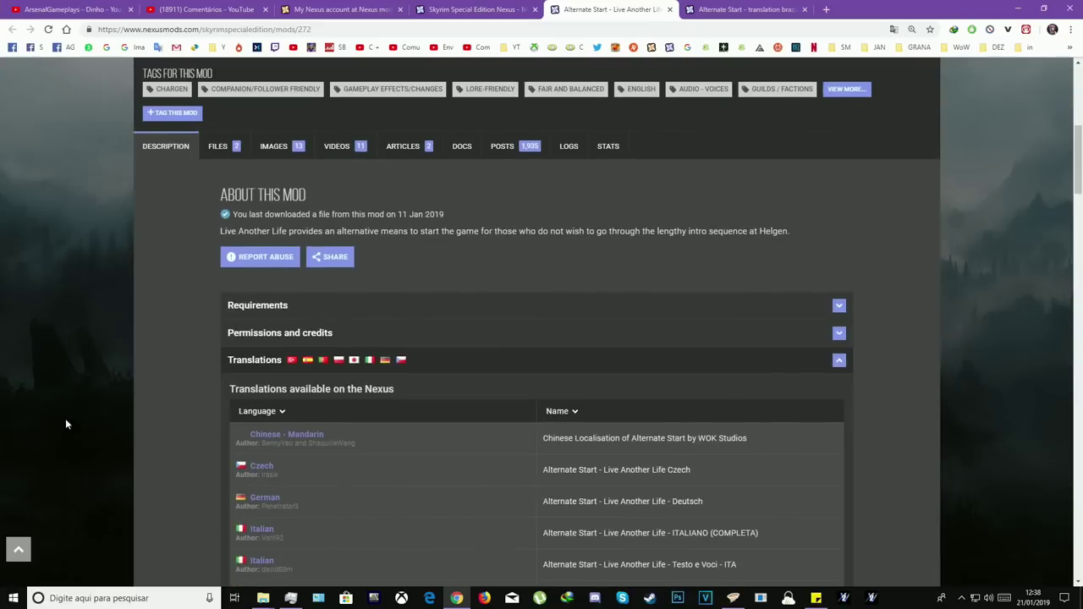
pyautogui.click(502, 365)
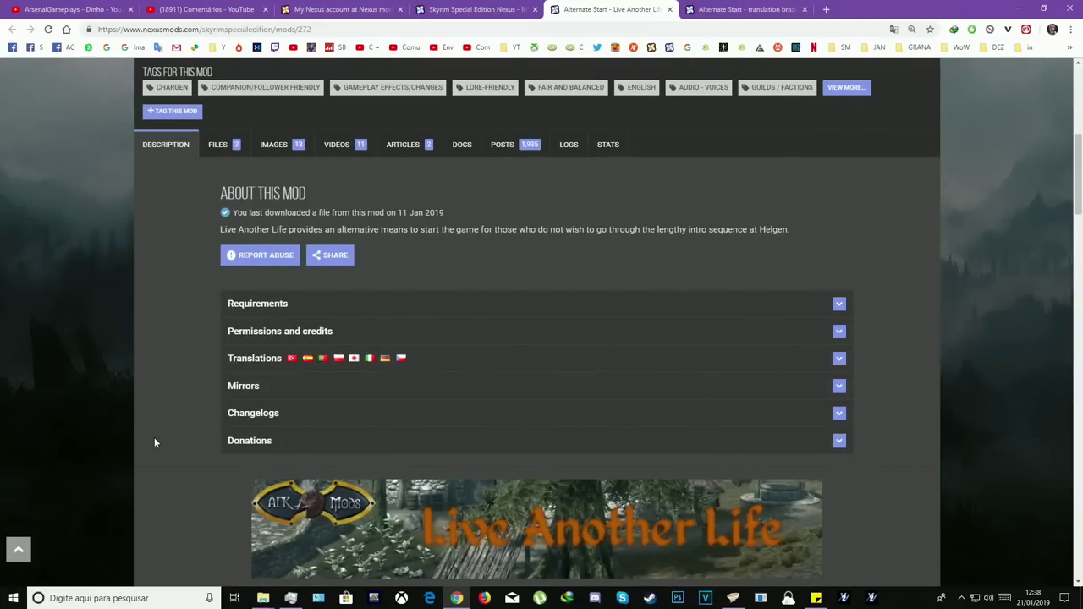
pyautogui.scroll(1, 154, 437)
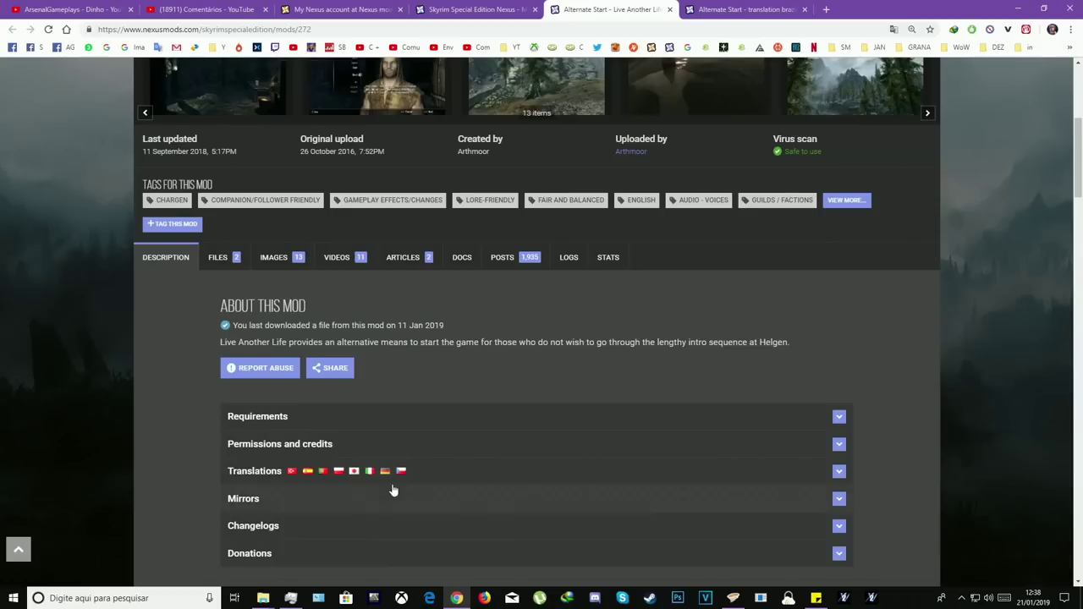
pyautogui.click(212, 264)
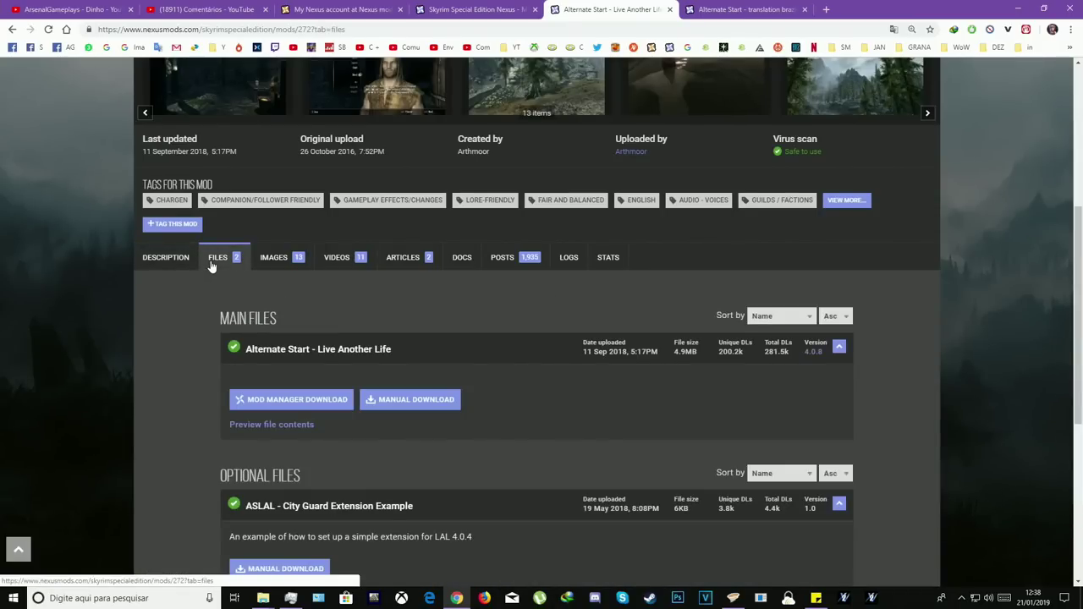
pyautogui.scroll(-1, 150, 430)
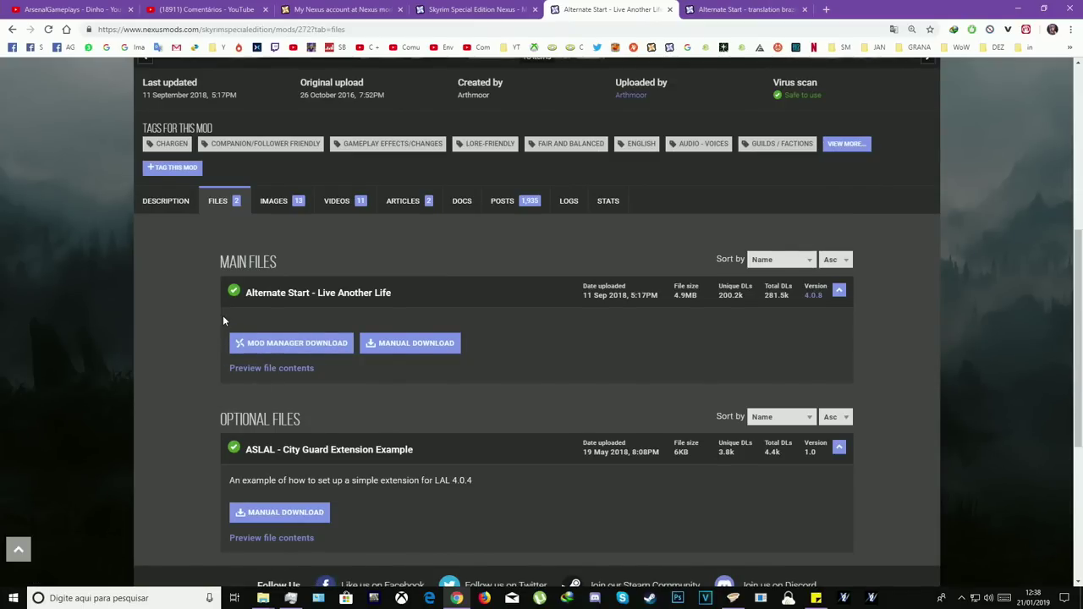
pyautogui.click(303, 344)
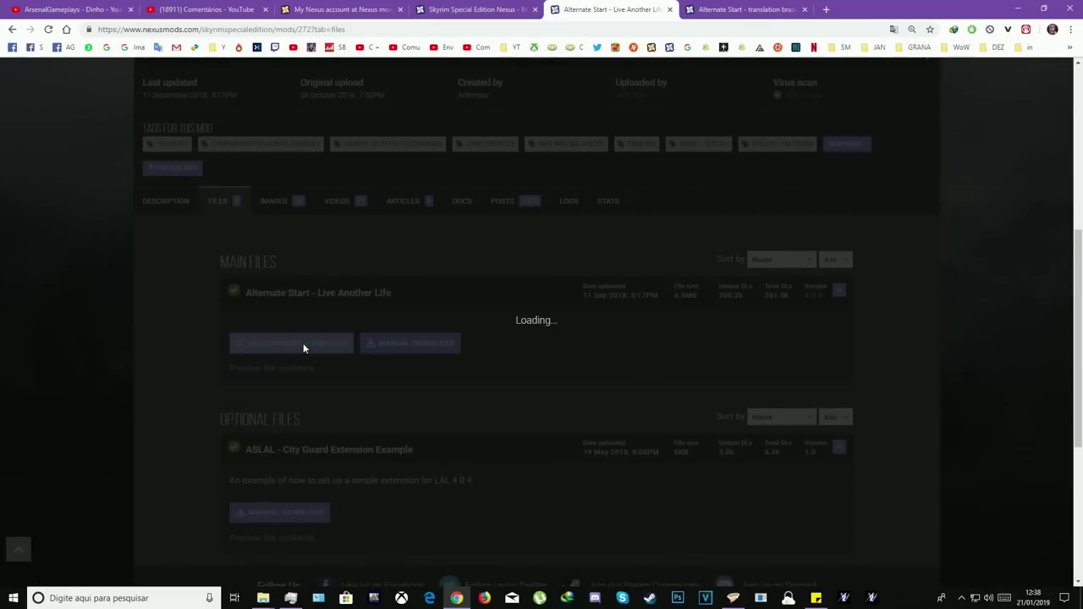
# - Download the Alternate Start - Live Another Life TRADUCAO PT-BR Ver.4.0.3 file through the mod manager and close both Alternate Start tabs
pyautogui.click(726, 7)
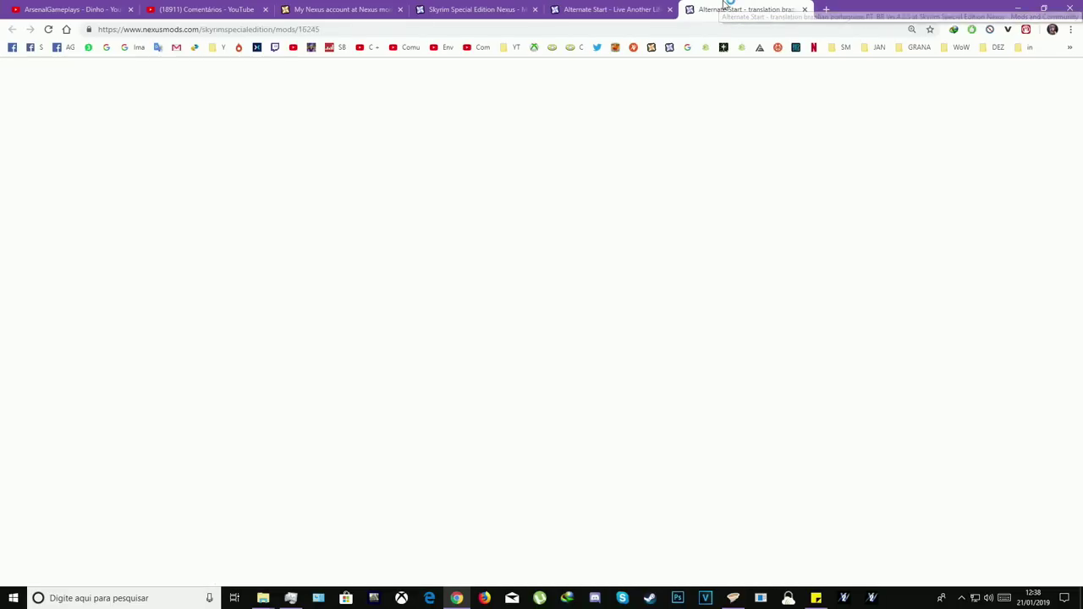
pyautogui.scroll(-3, 203, 457)
pyautogui.click(221, 244)
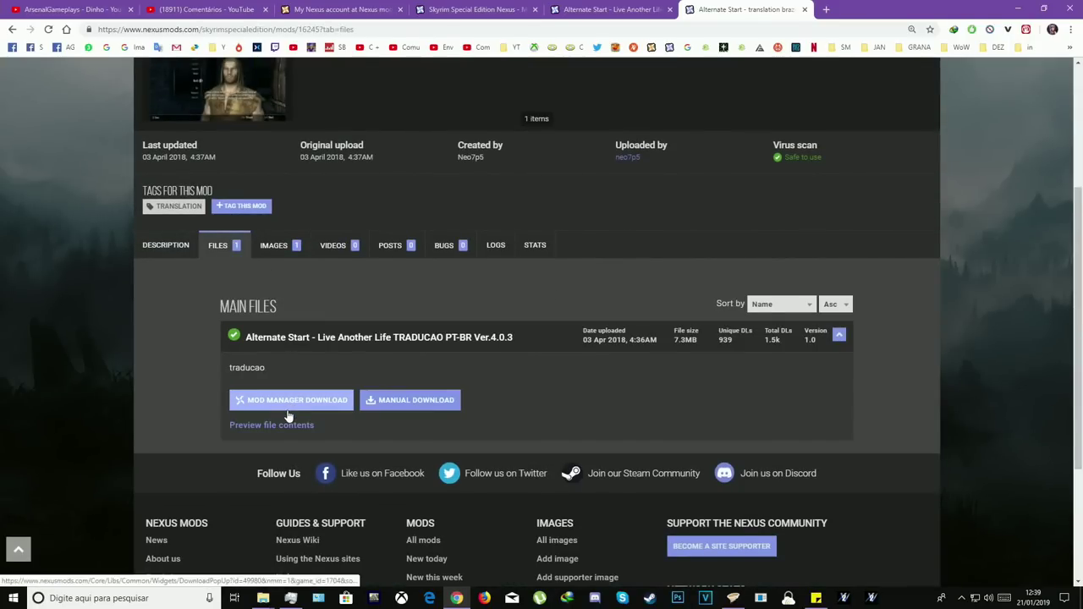
pyautogui.click(293, 403)
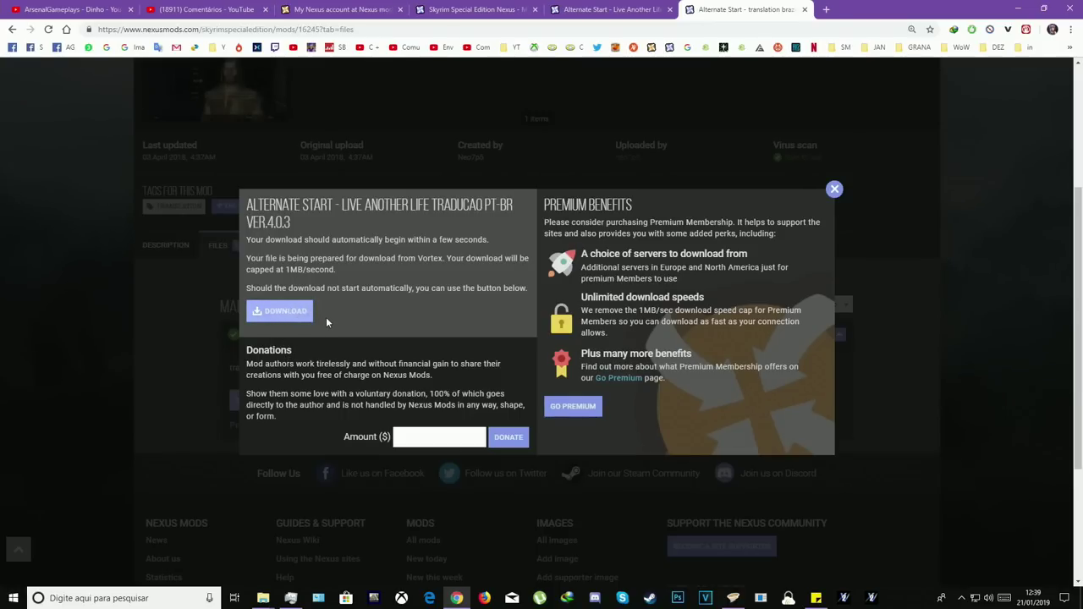
pyautogui.click(804, 9)
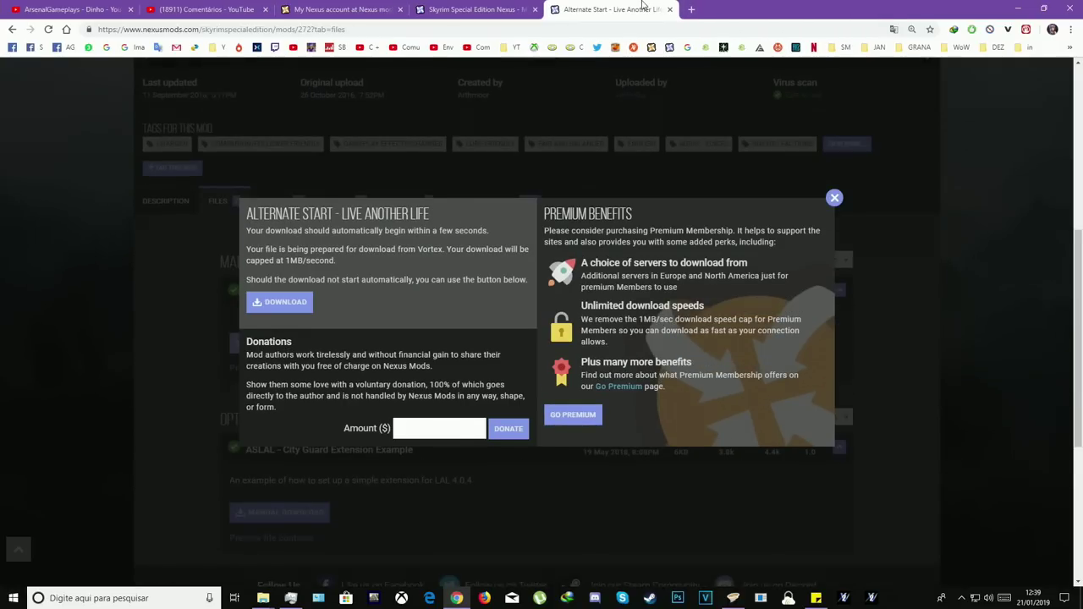
pyautogui.click(669, 10)
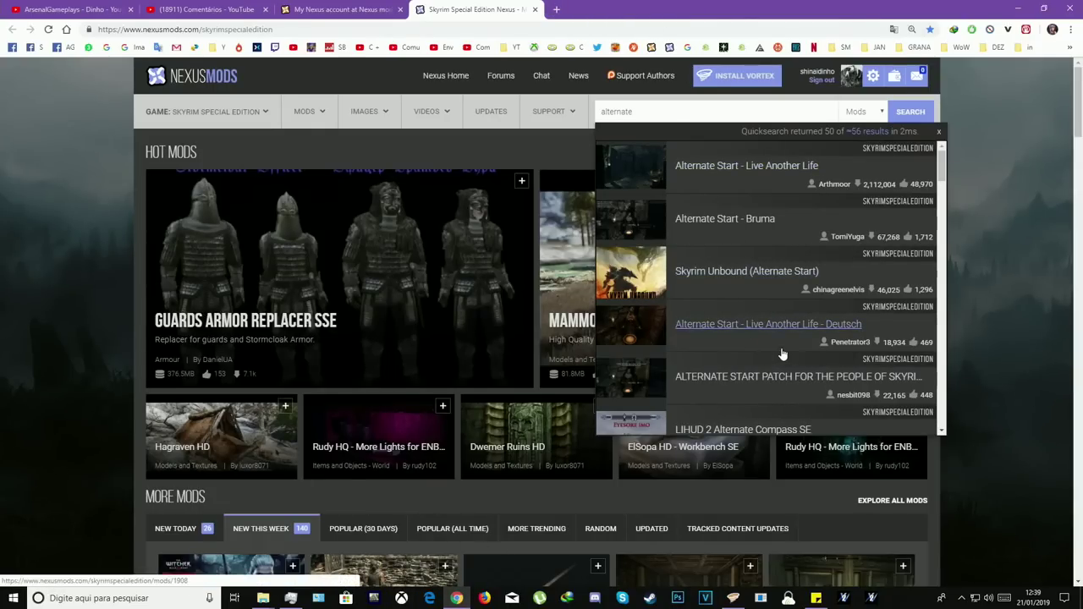
# - Reopen the Alternate Start - Live Another Life page in a new tab, then search for "skyui" and open SkyUI in another
pyautogui.middleClick(746, 166)
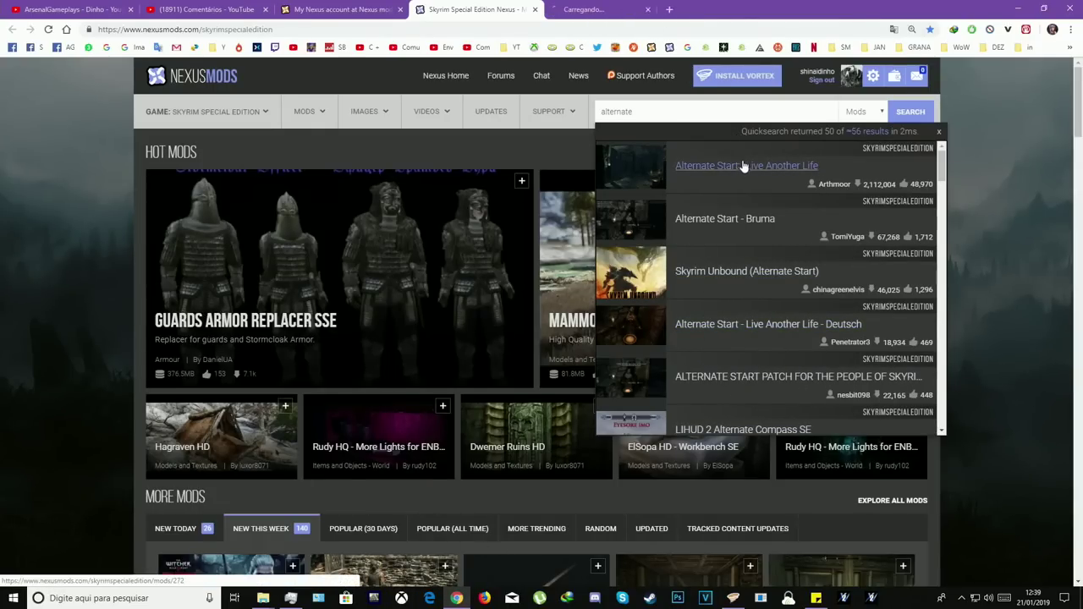
pyautogui.doubleClick(645, 108)
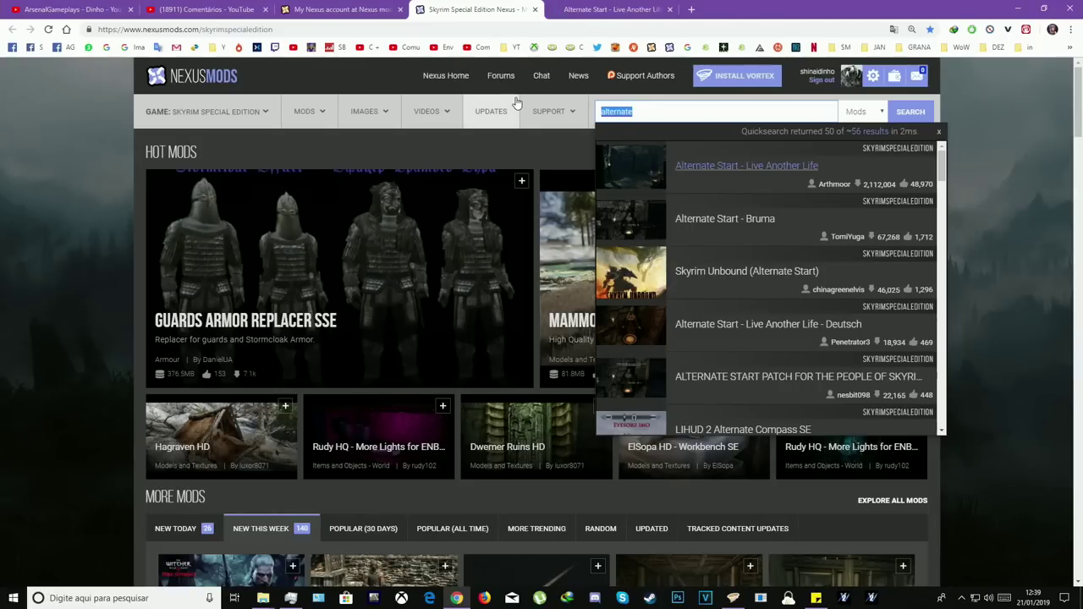
pyautogui.write('skyui')
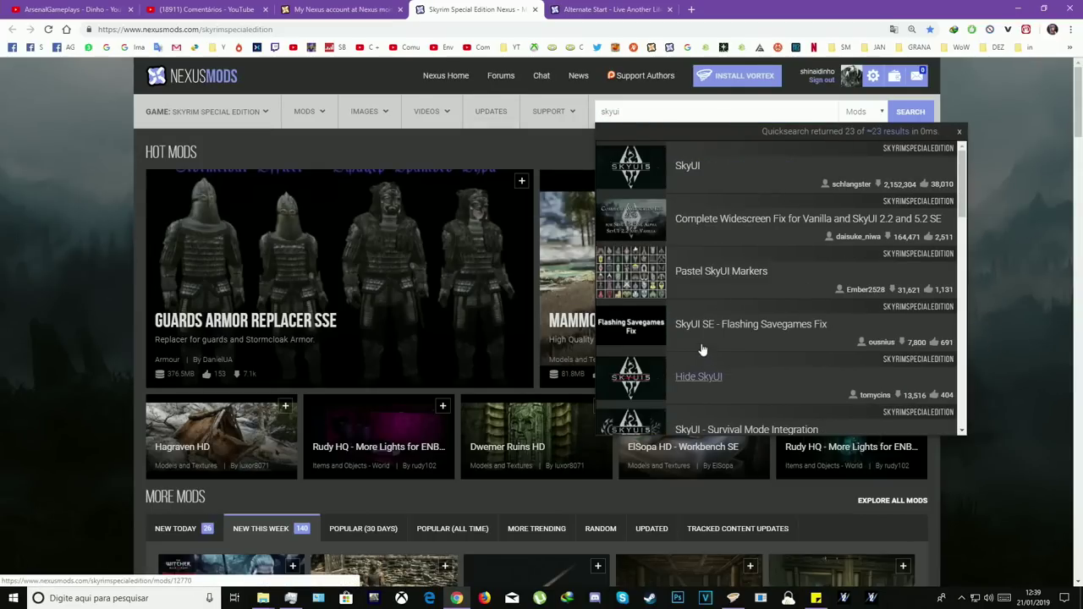
pyautogui.middleClick(687, 167)
# - Shorten the mod search to "sky" and open the Unofficial Skyrim Special Edition Patch page in a new tab
pyautogui.click(650, 110)
pyautogui.press('BackSpace')
pyautogui.press('BackSpace')
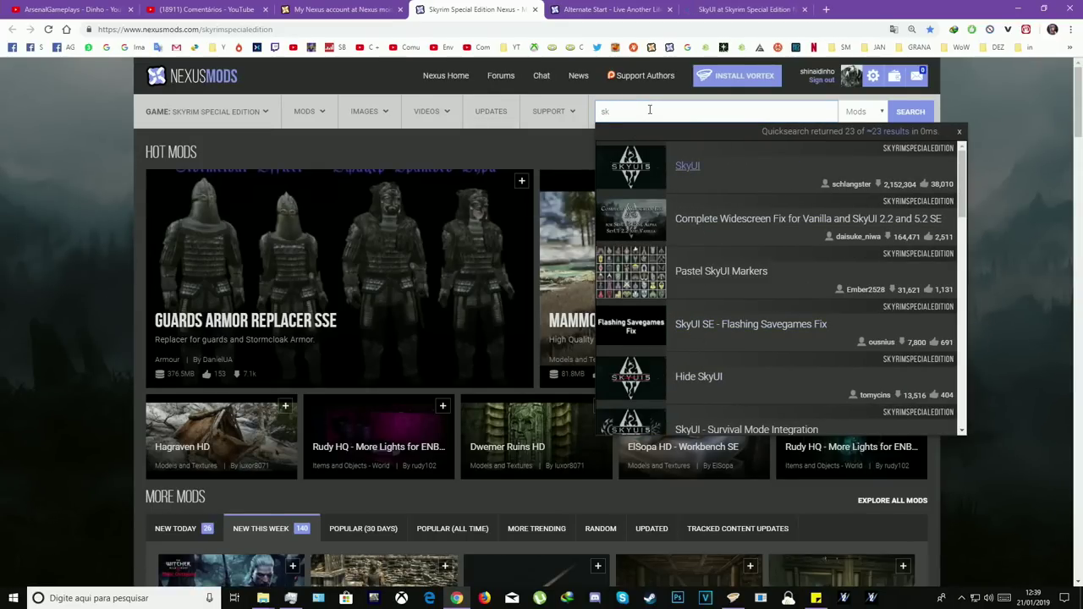
pyautogui.write('y')
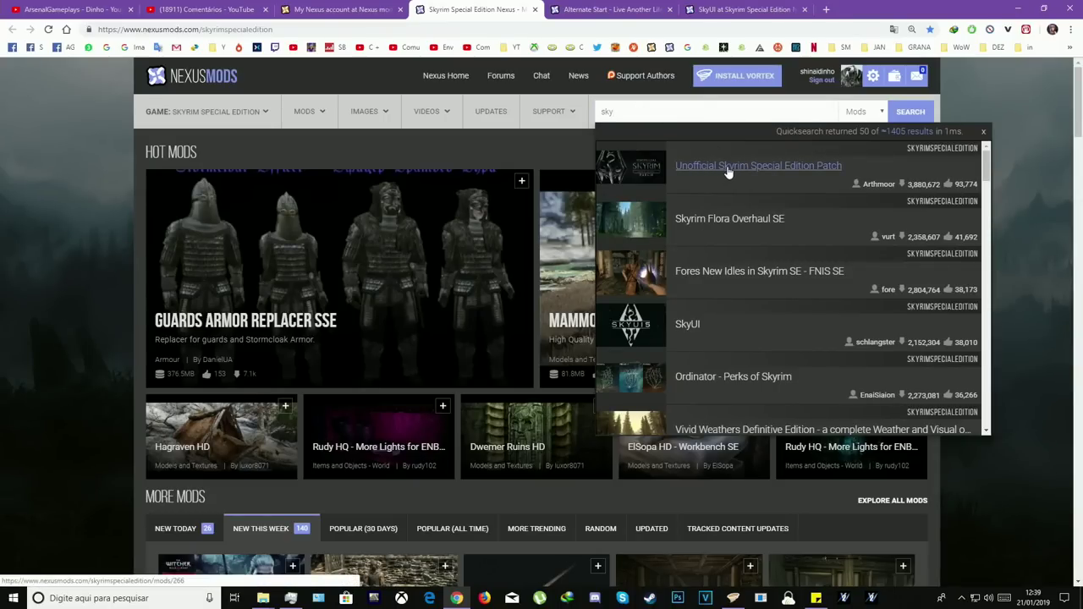
pyautogui.middleClick(757, 169)
pyautogui.click(843, 7)
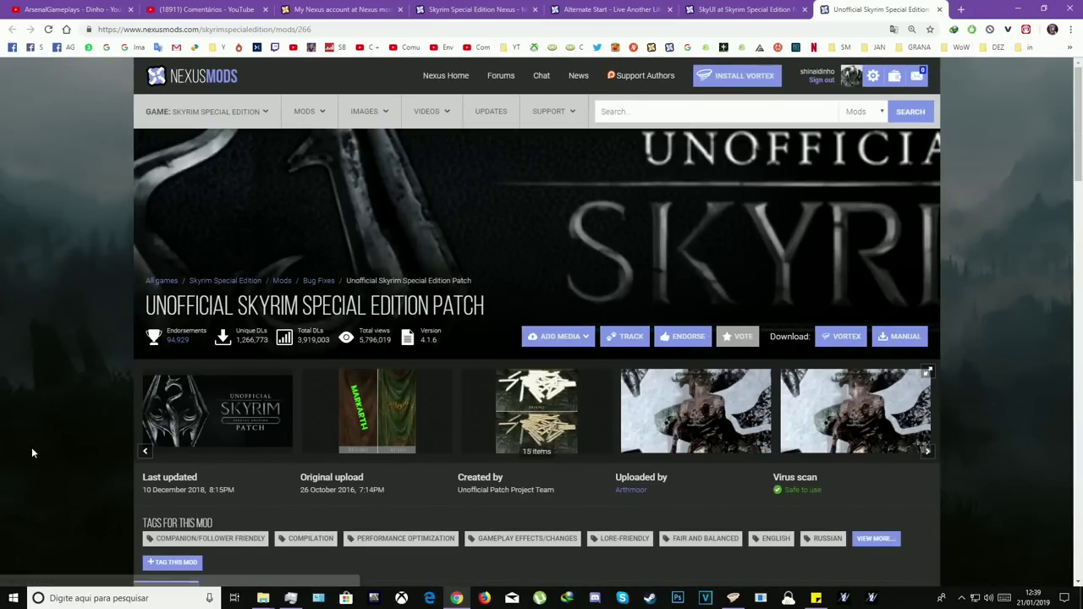
# - Start a manual download of the Unofficial Skyrim Special Edition Patch main file, keeping the default save location
pyautogui.scroll(-2, 31, 447)
pyautogui.click(218, 427)
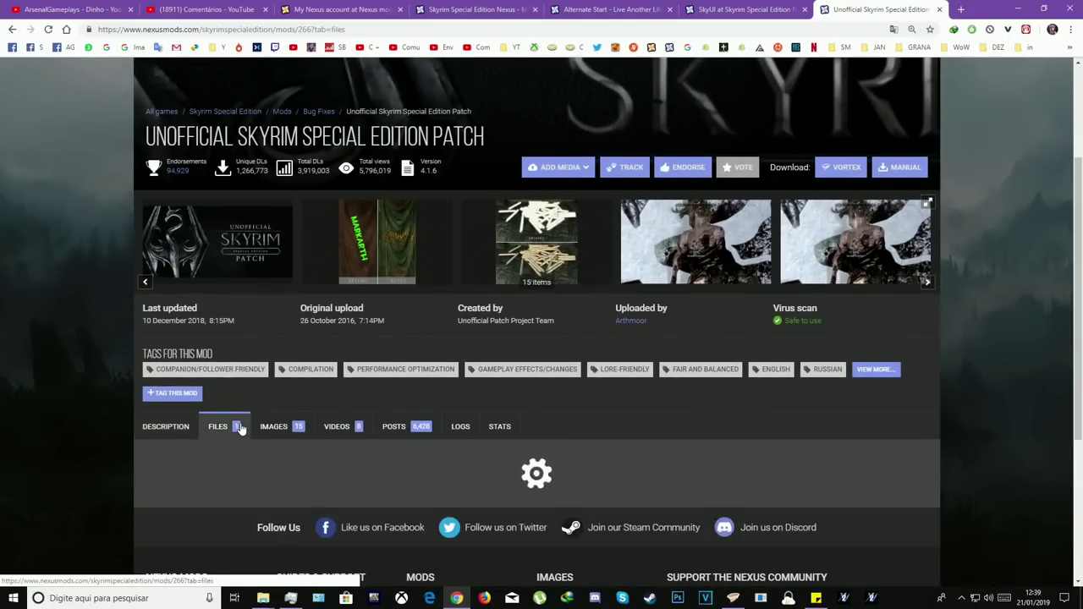
pyautogui.scroll(-1, 79, 358)
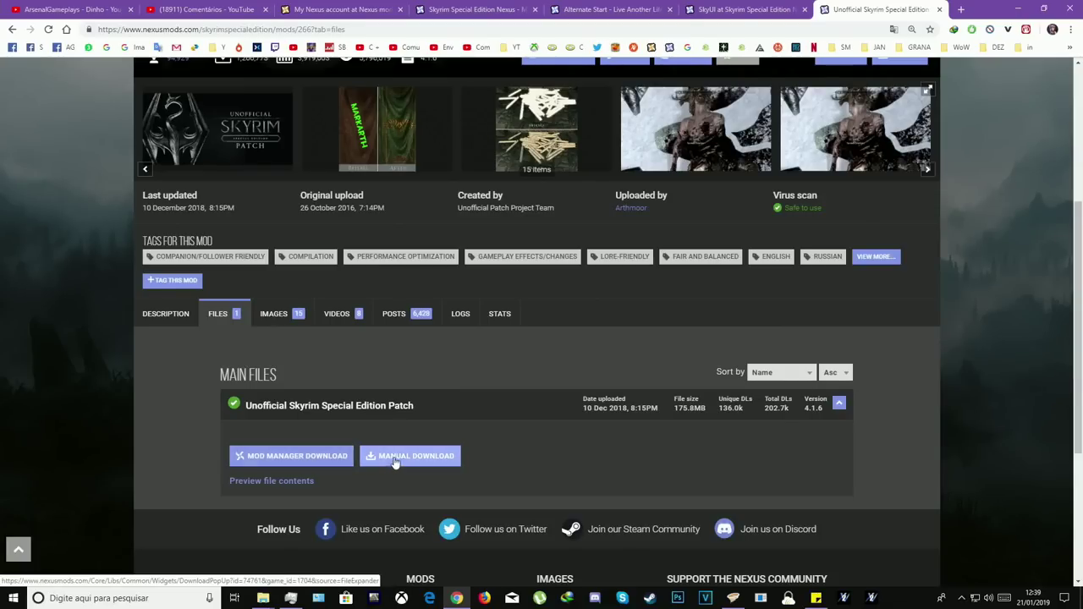
pyautogui.click(420, 461)
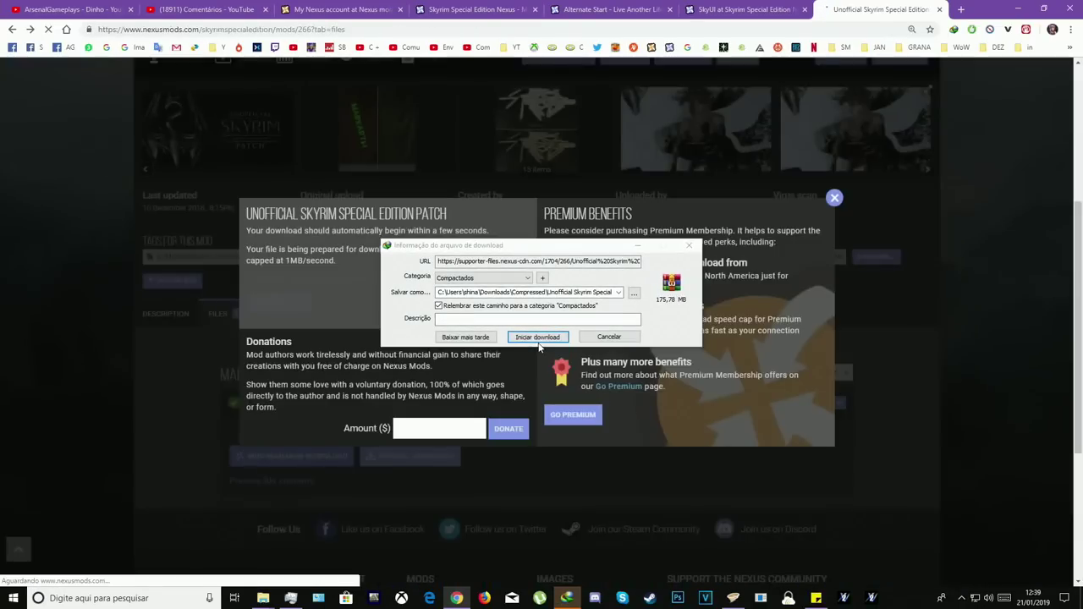
pyautogui.click(539, 339)
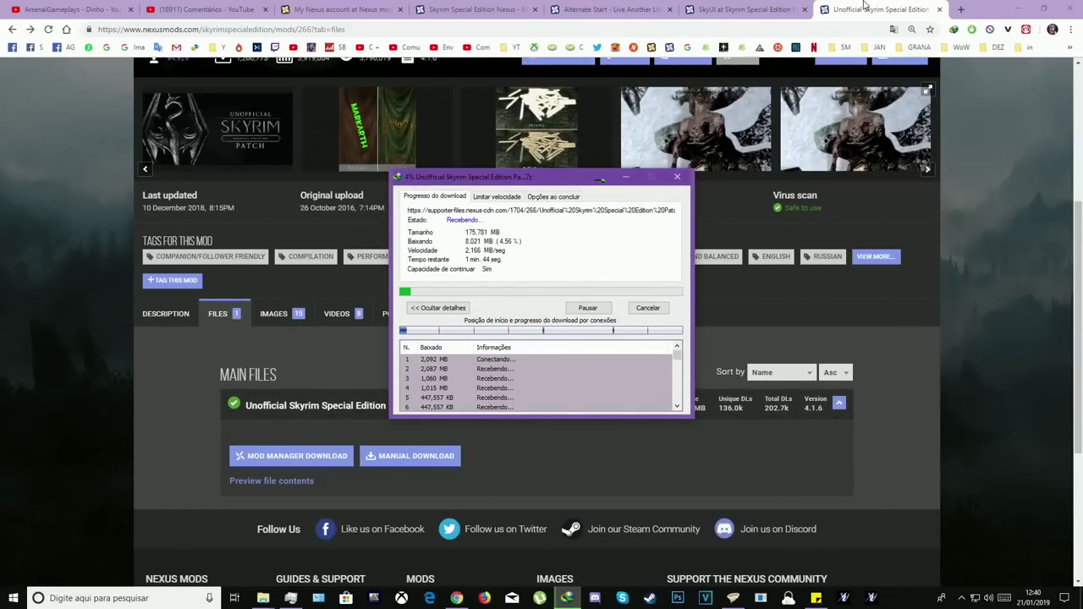
# - Return the patch page to its description and move the SkyUI browser tab ahead of the Alternate Start tab
pyautogui.click(166, 368)
pyautogui.click(165, 314)
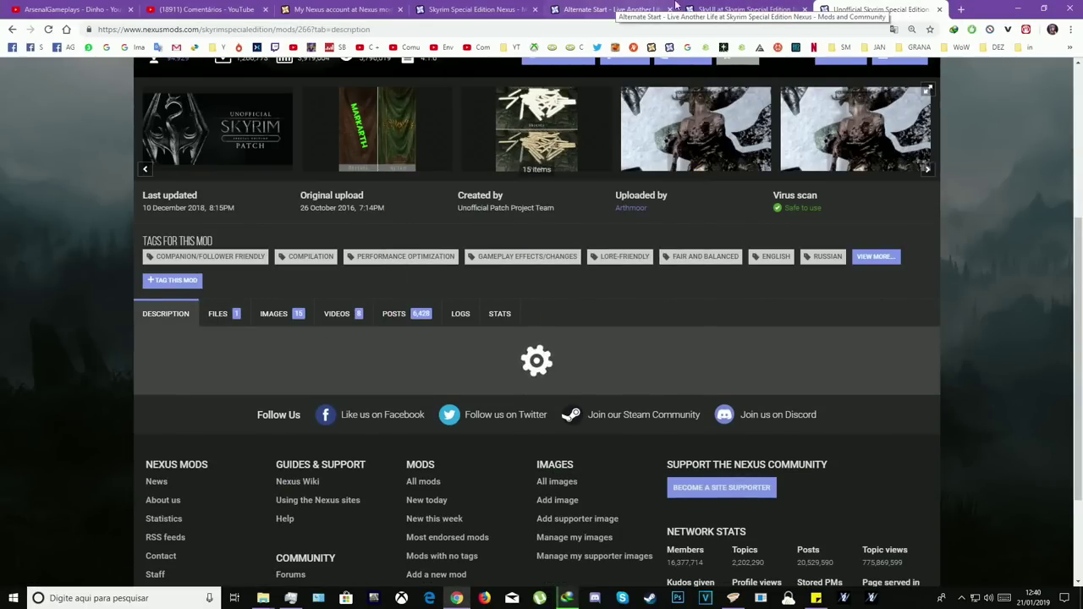
pyautogui.moveTo(745, 10); pyautogui.dragTo(616, 9)
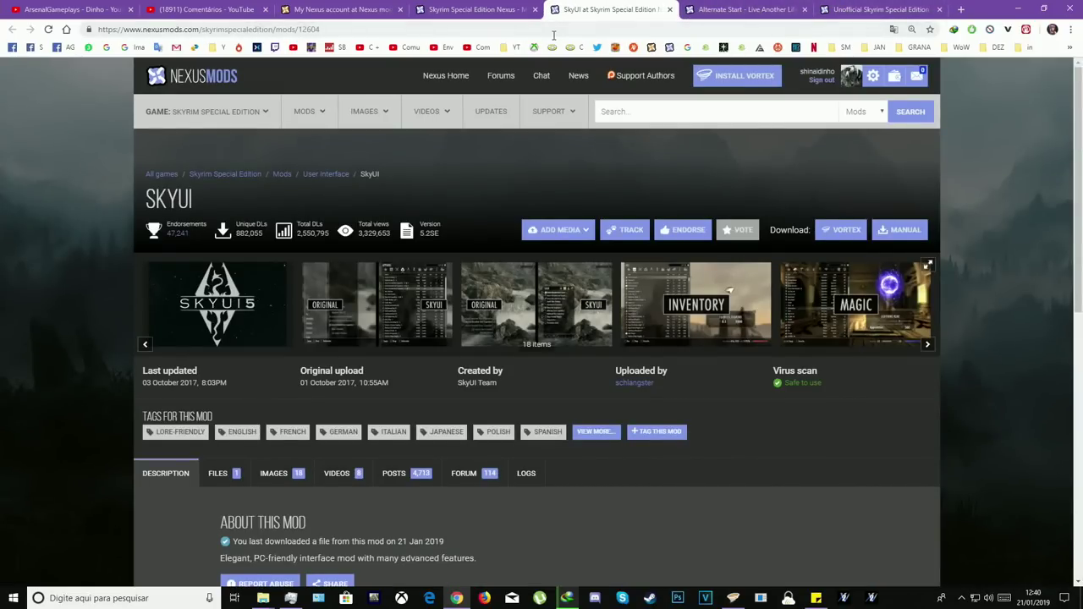
# - Search the Skyrim Special Edition mods for "showr", shorten the search to "show", and look through the results
pyautogui.click(481, 7)
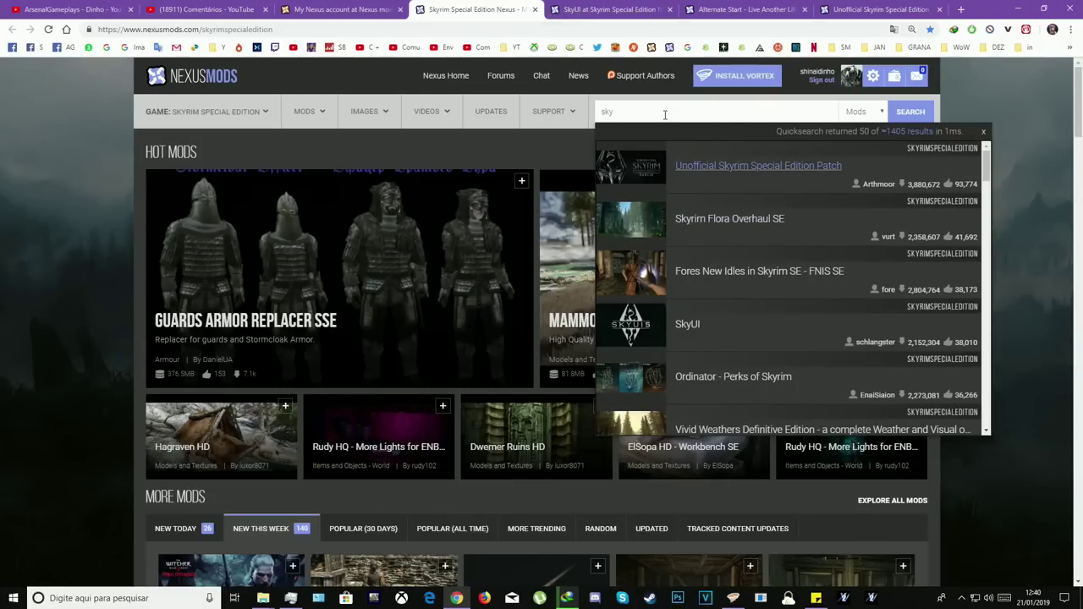
pyautogui.doubleClick(638, 112)
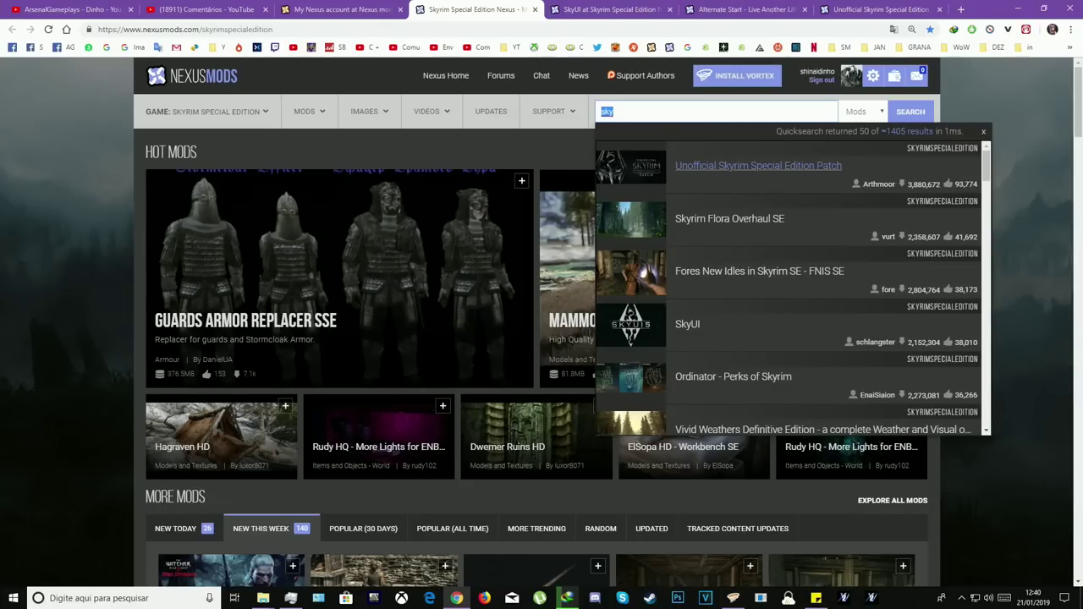
pyautogui.write('showr')
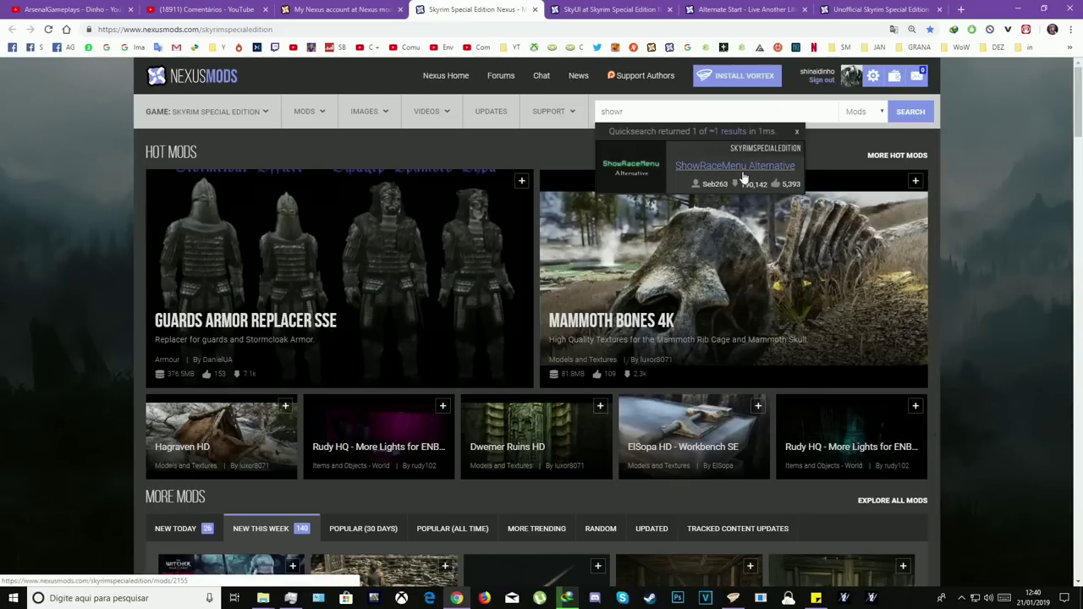
pyautogui.press('BackSpace')
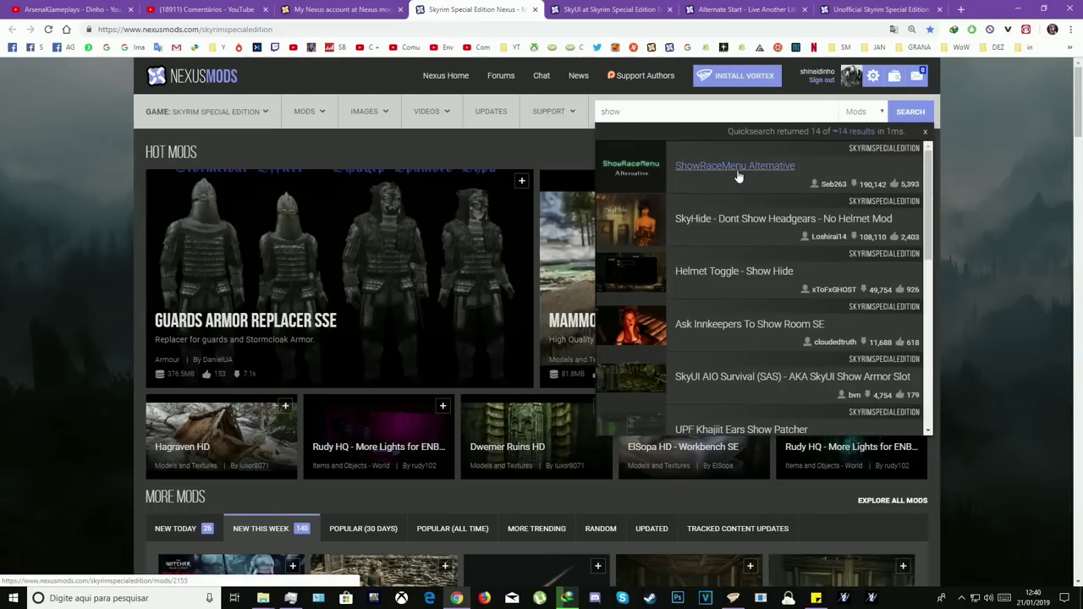
pyautogui.scroll(-2, 736, 180)
pyautogui.scroll(2, 735, 180)
pyautogui.scroll(-5, 713, 175)
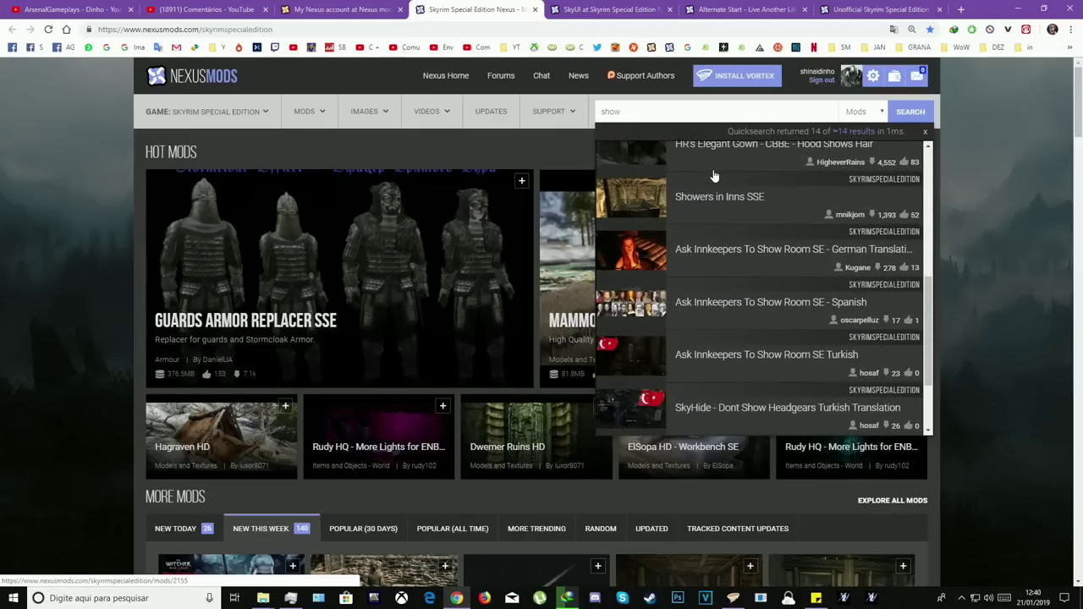
pyautogui.scroll(2, 713, 176)
# - Set the Nexus account's content blocking to show adult content
pyautogui.click(324, 8)
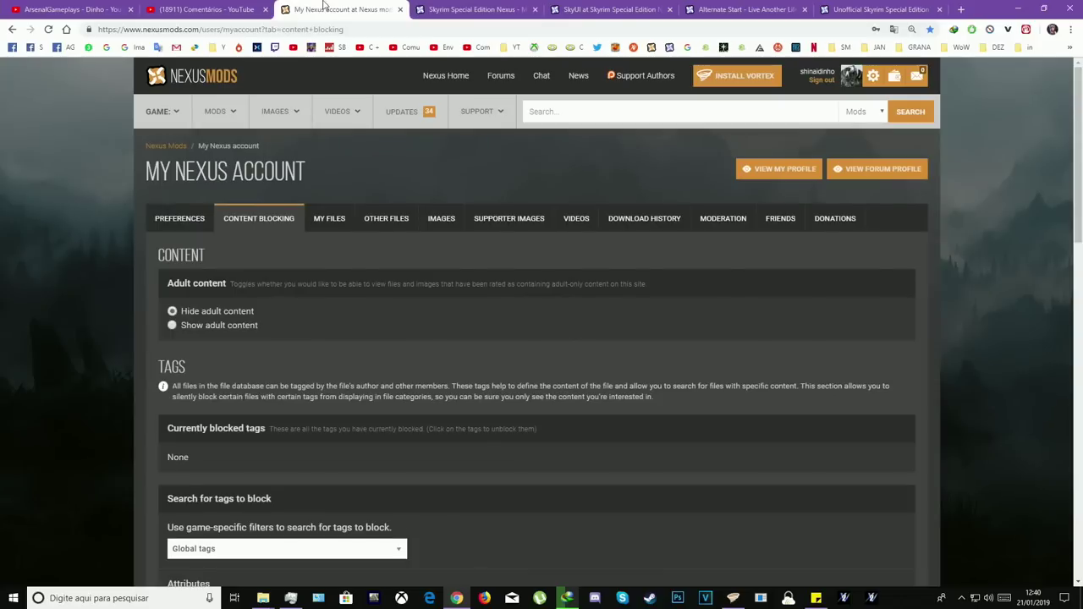
pyautogui.click(205, 328)
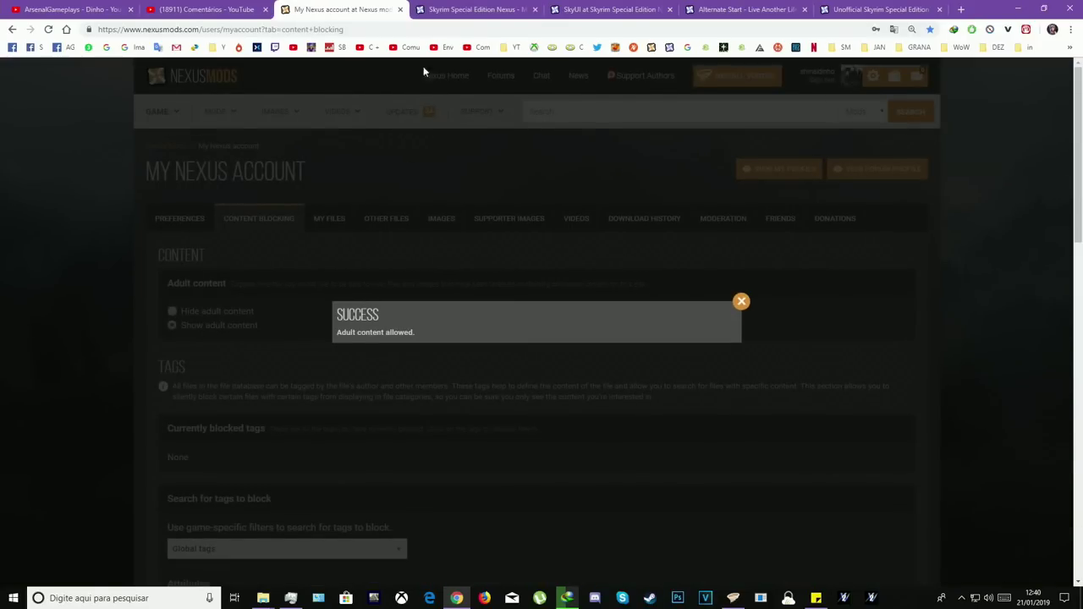
# - Dismiss the adult content notice, search the Skyrim Special Edition mods for "showrace" and open ShowRaceMenu Alternative in its own browser tab
pyautogui.click(741, 302)
pyautogui.click(454, 7)
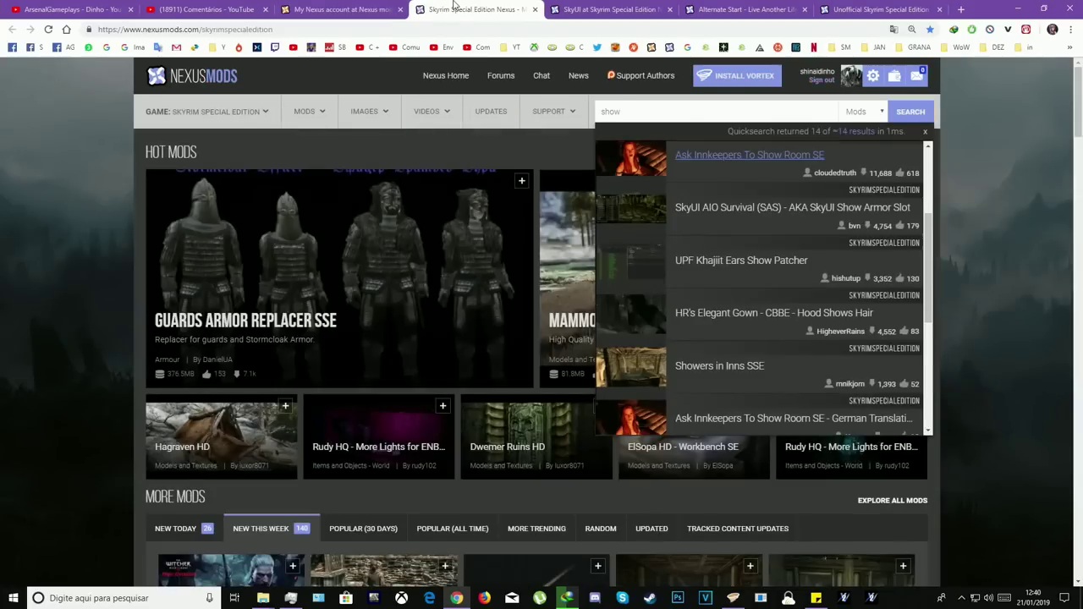
pyautogui.click(690, 111)
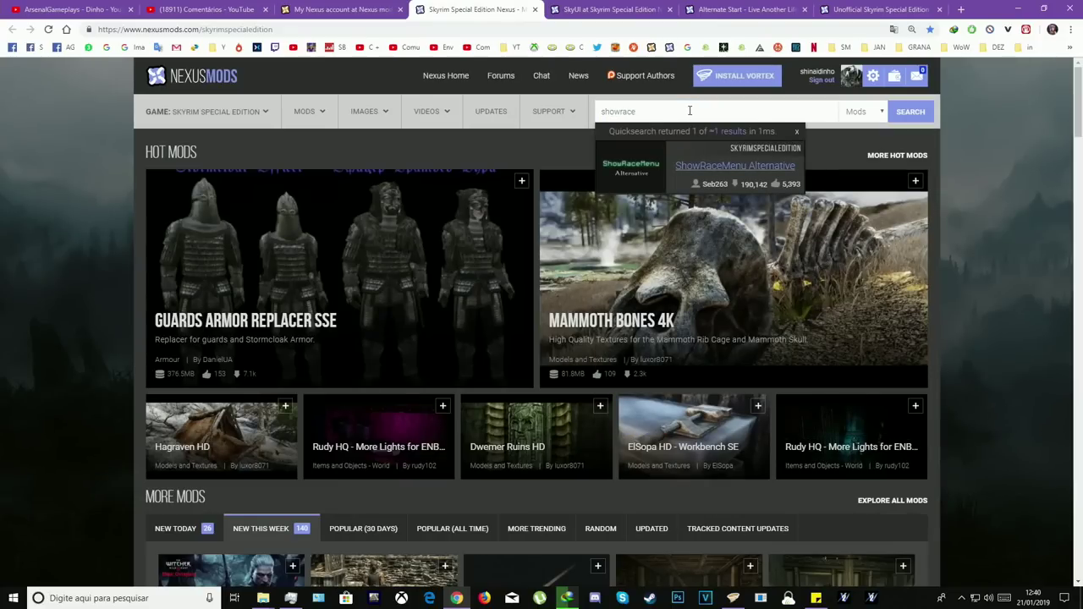
pyautogui.middleClick(709, 164)
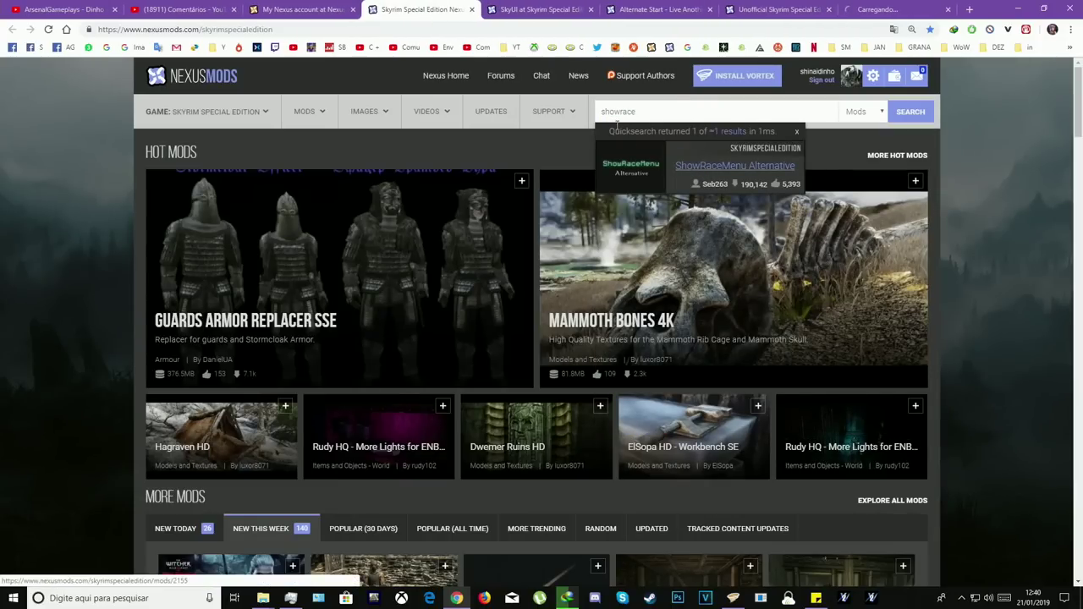
pyautogui.click(899, 11)
# - Search the mods for "race", open the RaceMenu page in its own browser tab and enlarge its first screenshot
pyautogui.click(691, 114)
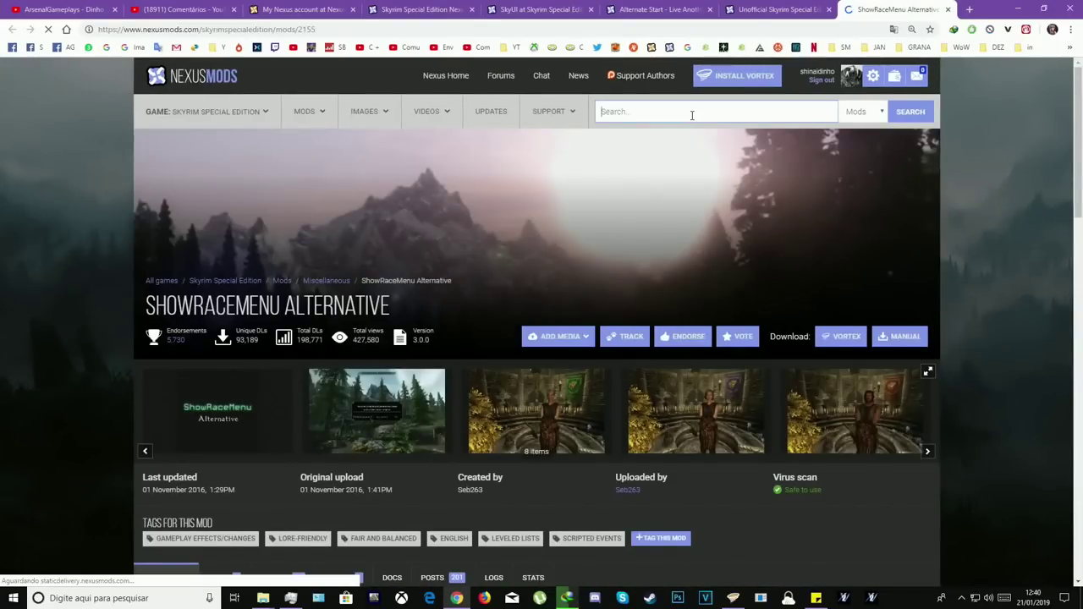
pyautogui.write('race')
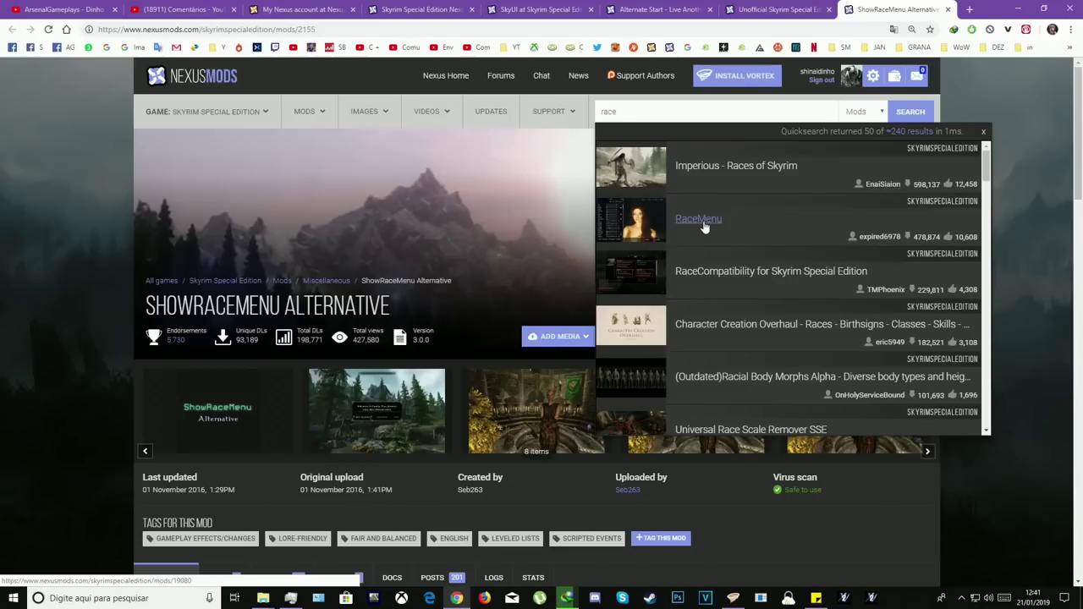
pyautogui.click(699, 220)
pyautogui.scroll(-2, 37, 395)
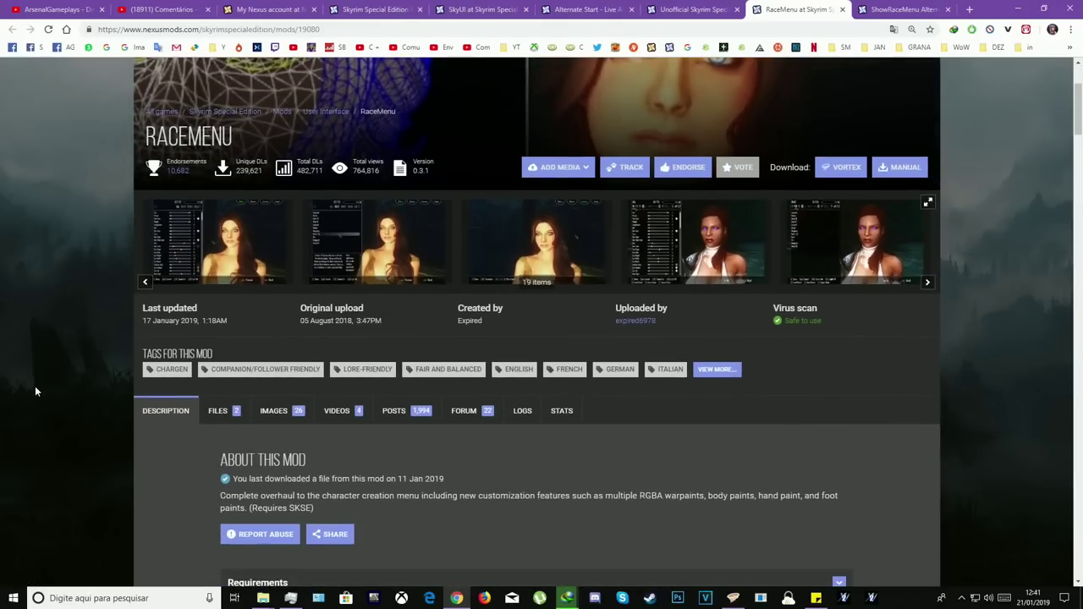
pyautogui.click(220, 239)
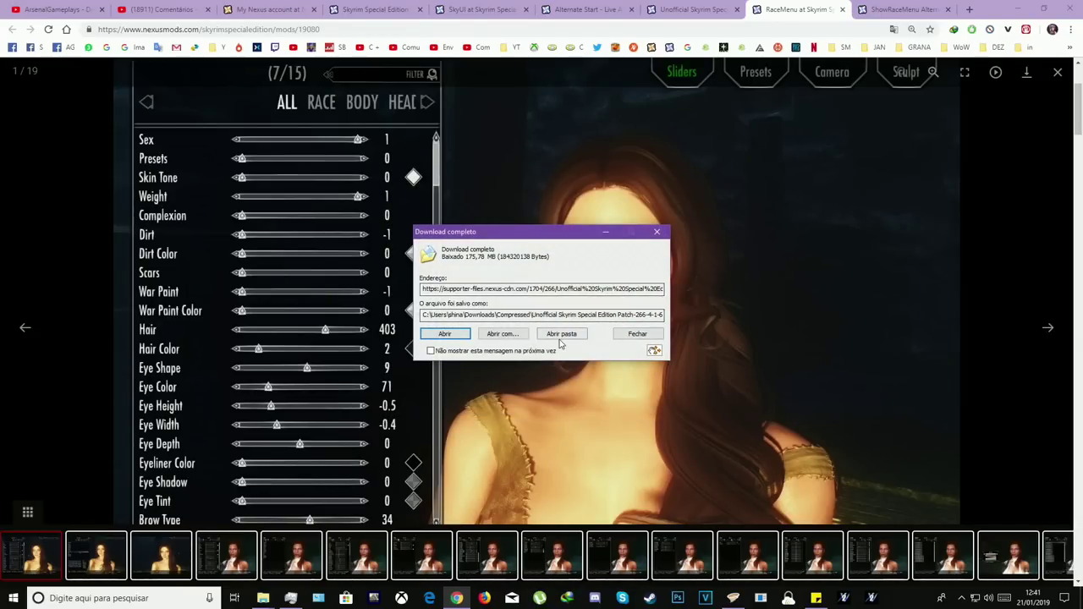
pyautogui.click(561, 334)
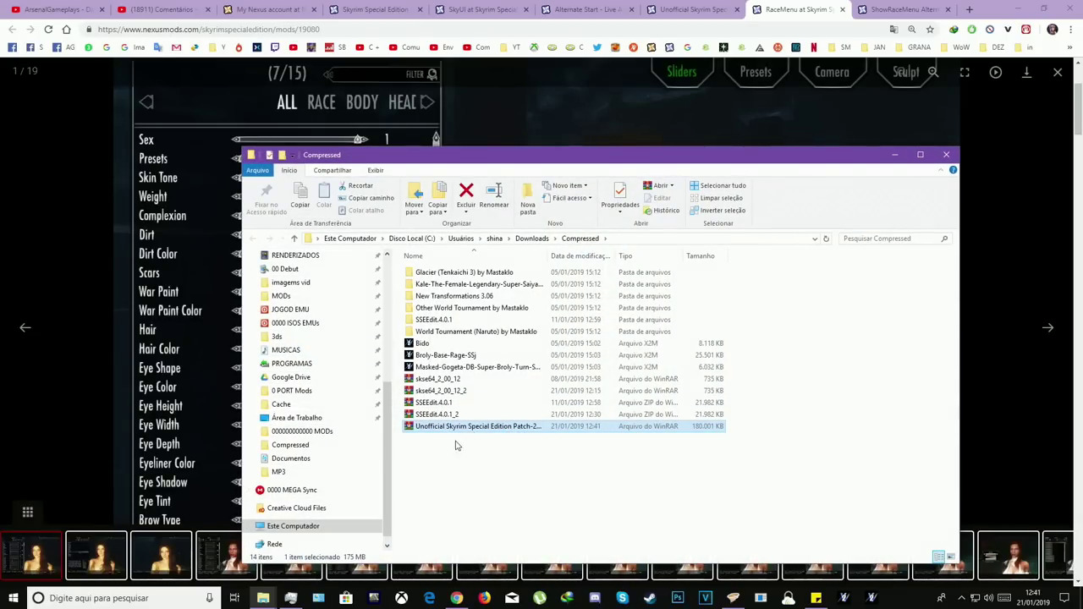
pyautogui.click(946, 156)
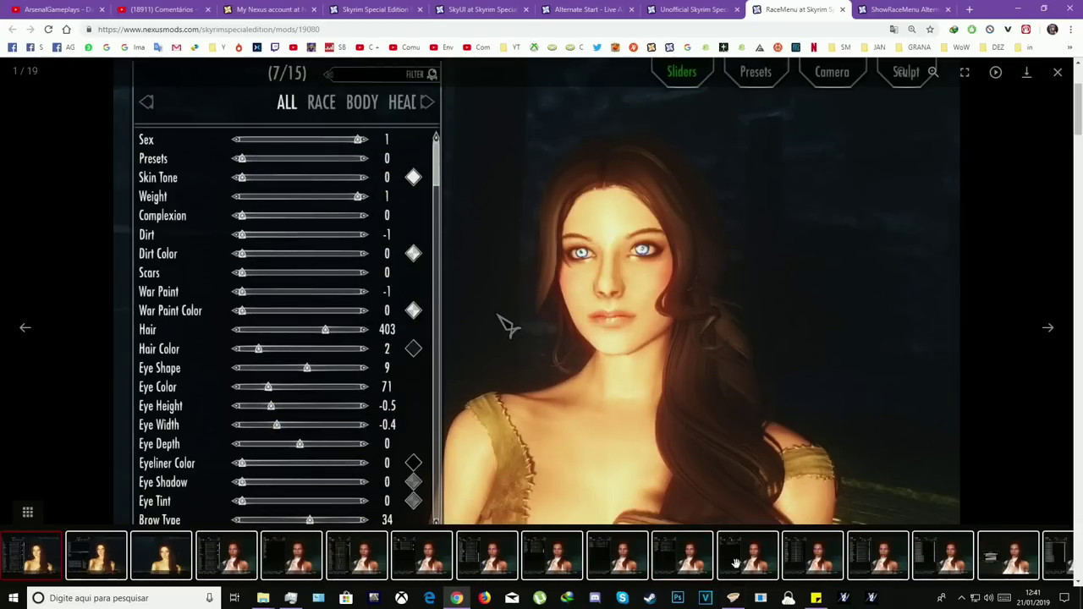
pyautogui.click(732, 598)
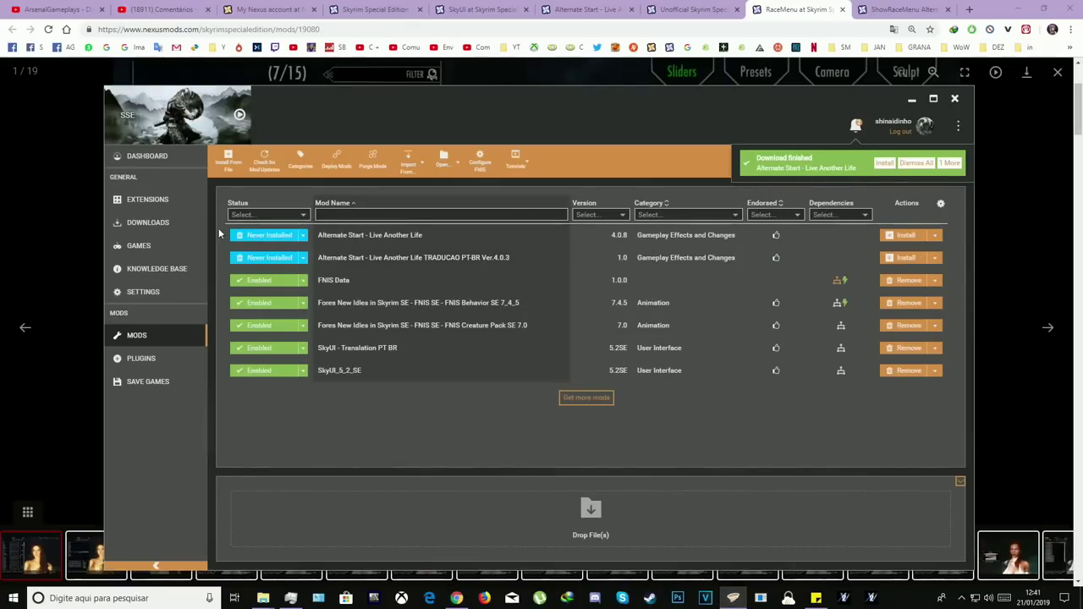
pyautogui.click(228, 162)
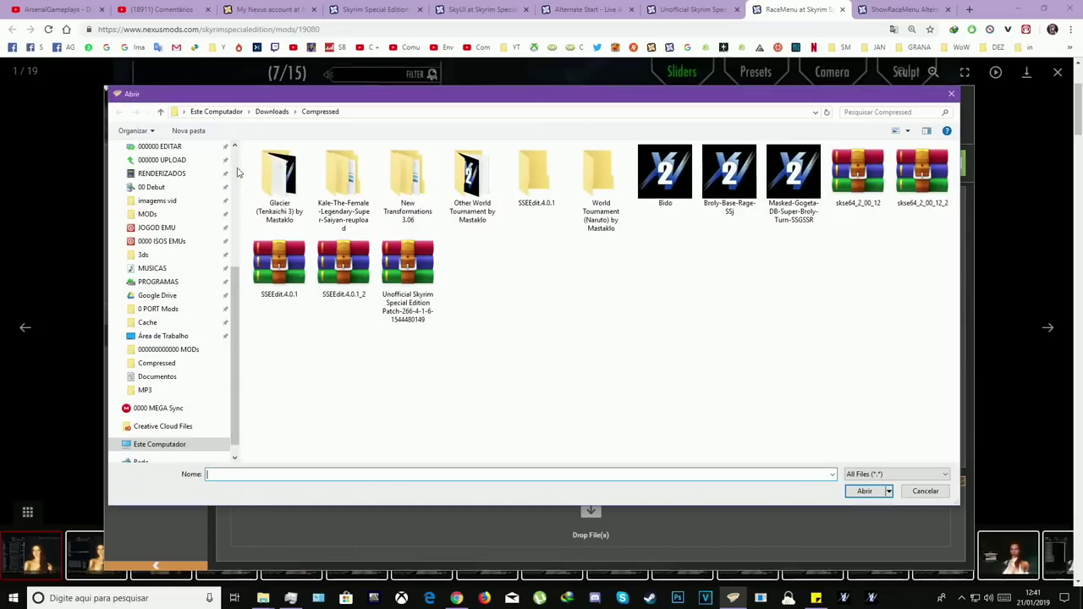
pyautogui.click(418, 267)
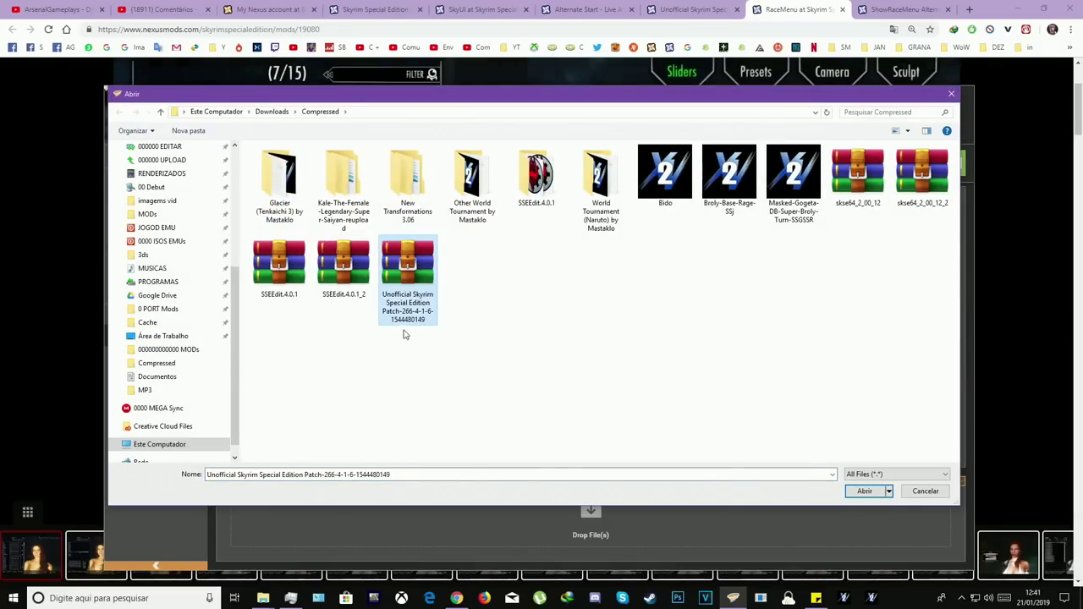
pyautogui.click(858, 493)
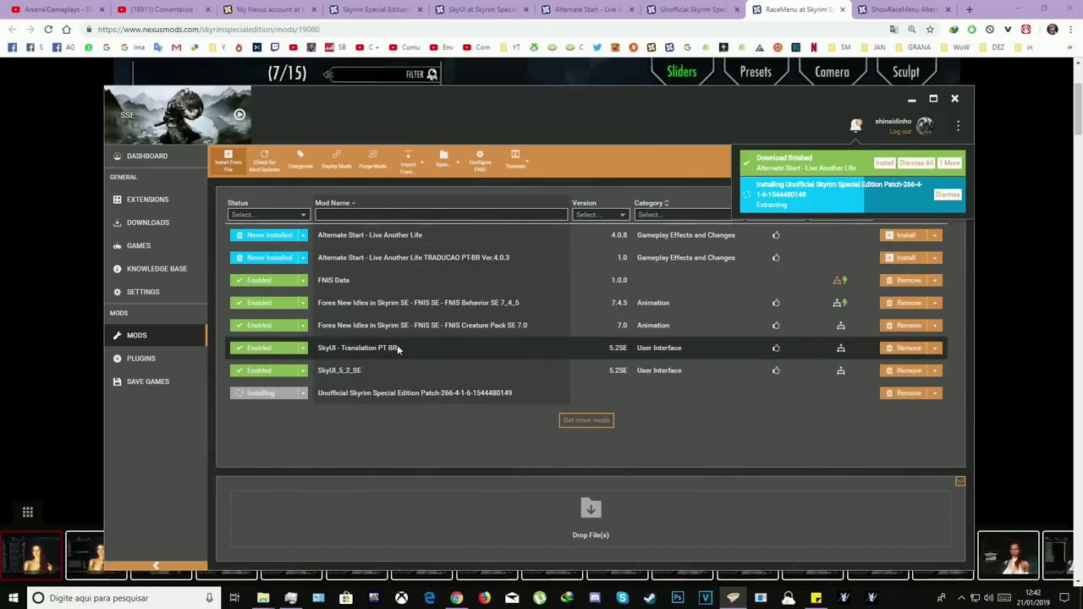
# - Return to the browser, look through the RaceMenu screenshots, close the gallery and show the mod's file list
pyautogui.click(806, 5)
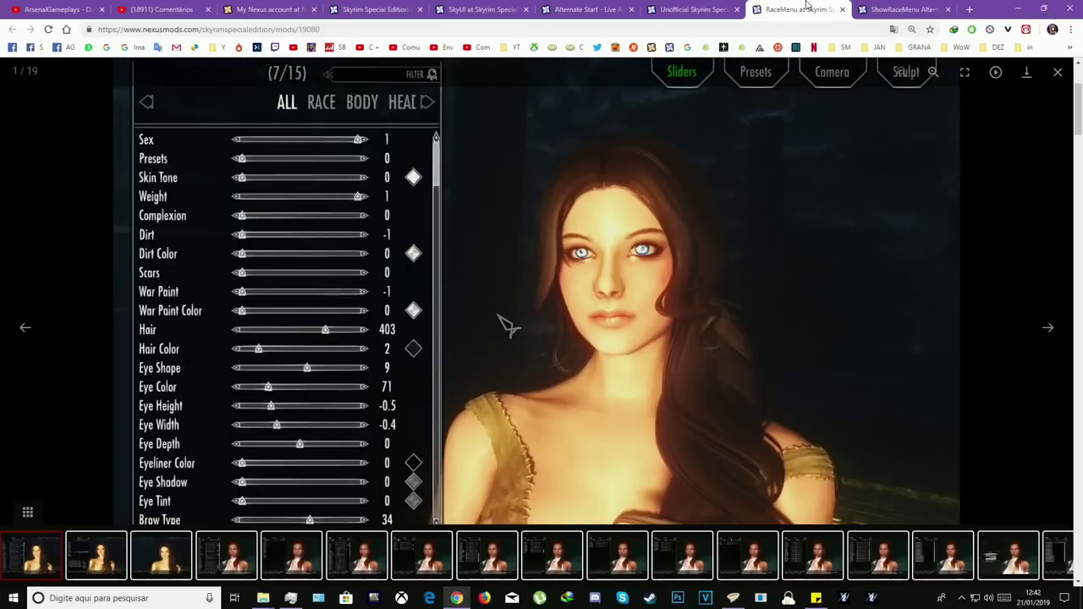
pyautogui.click(1047, 330)
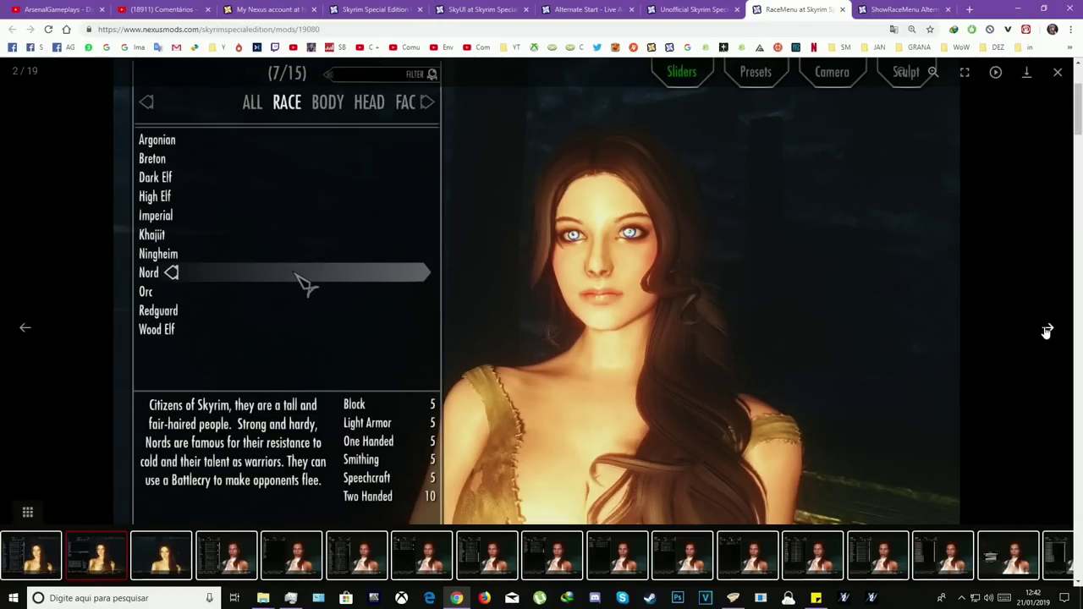
pyautogui.click(1047, 331)
pyautogui.click(1047, 331)
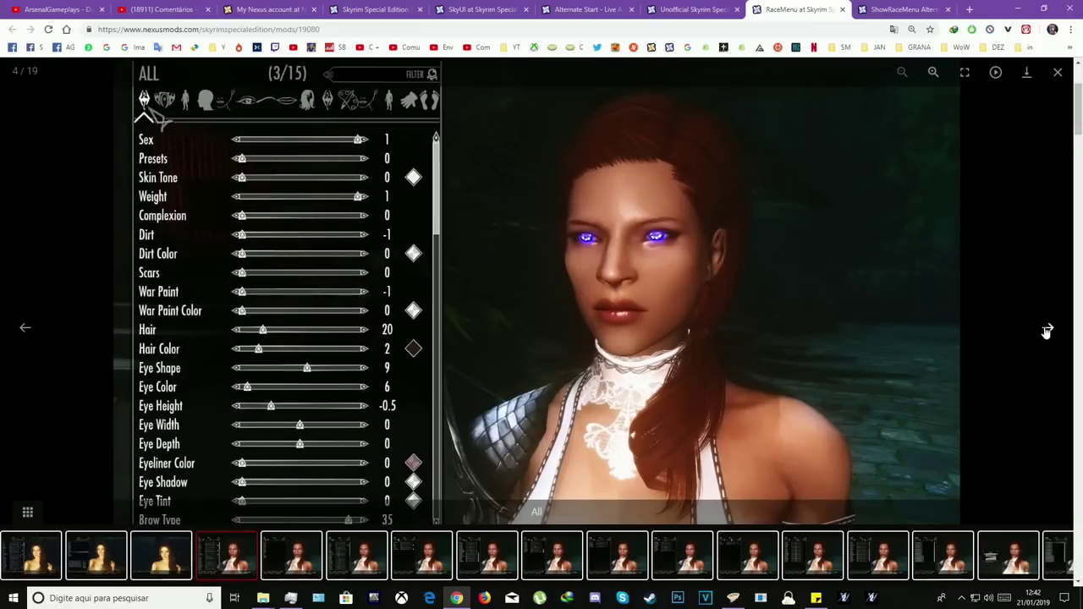
pyautogui.click(1047, 331)
pyautogui.click(1047, 331)
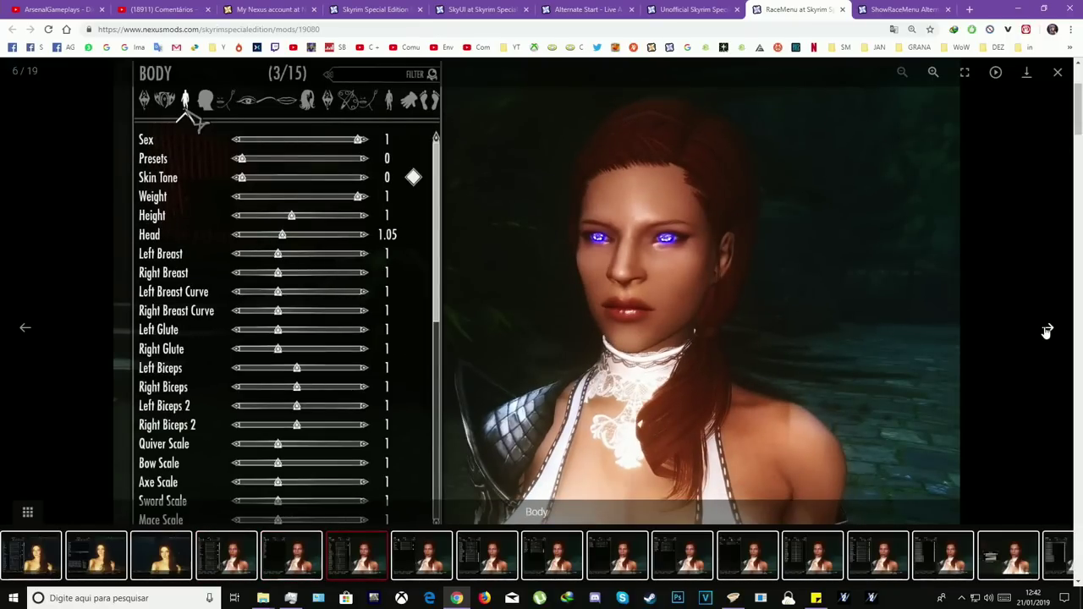
pyautogui.click(1047, 331)
pyautogui.click(1057, 71)
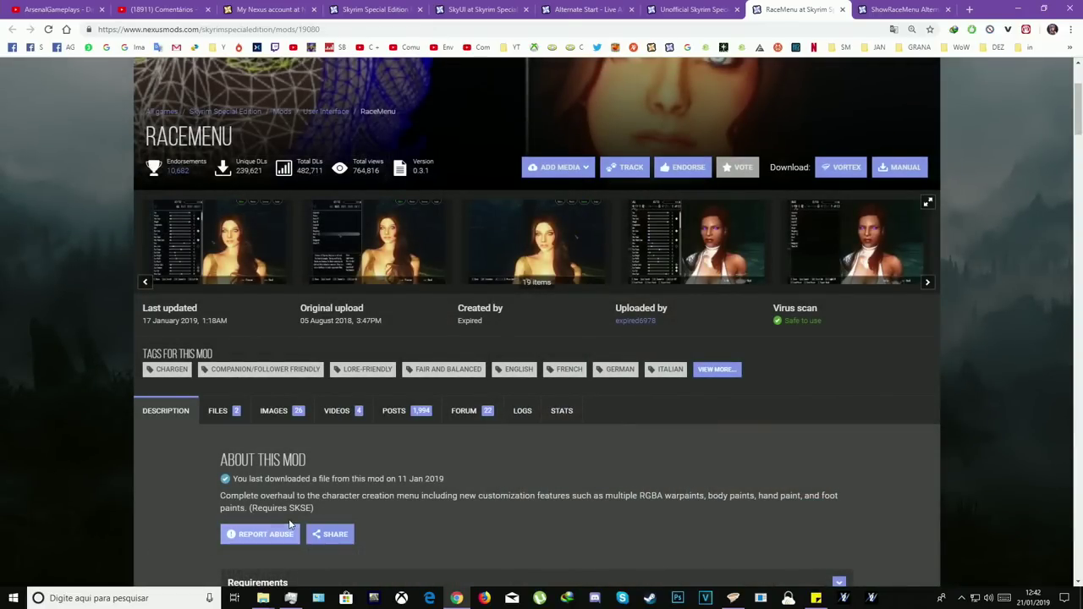
pyautogui.click(215, 409)
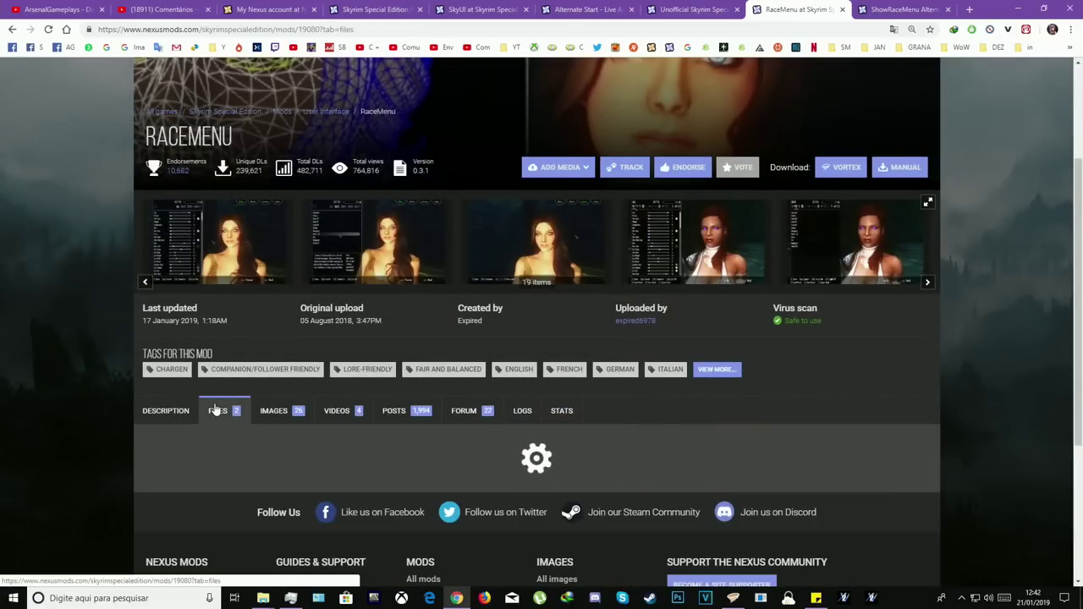
# - Start a mod manager download of the main file "ShowRaceMenu Alternative - Latest Version" from its mod page
pyautogui.click(898, 10)
pyautogui.scroll(-3, 7, 381)
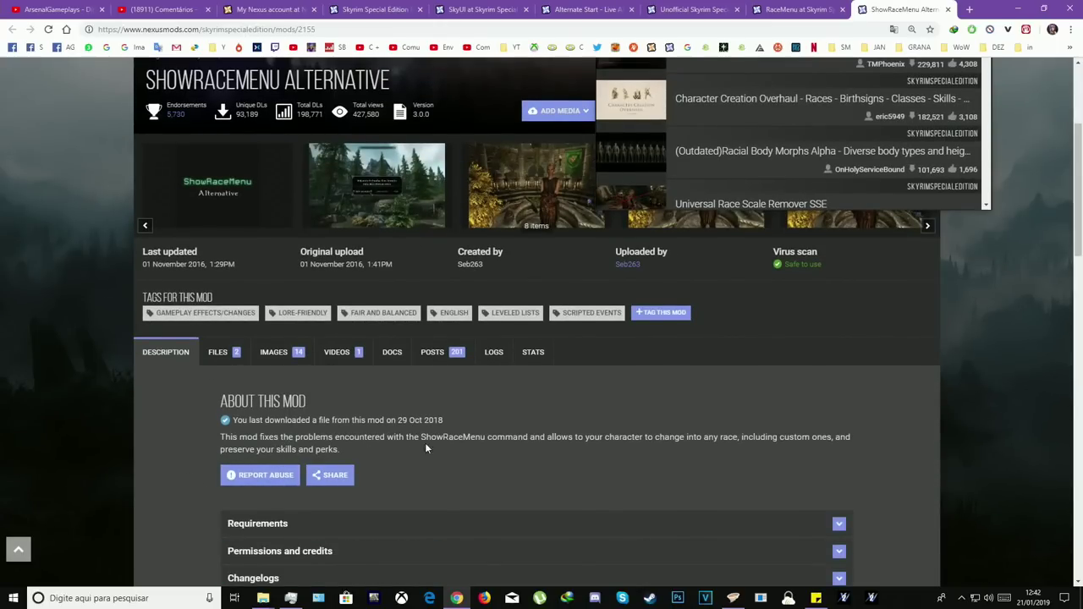
pyautogui.scroll(2, 473, 457)
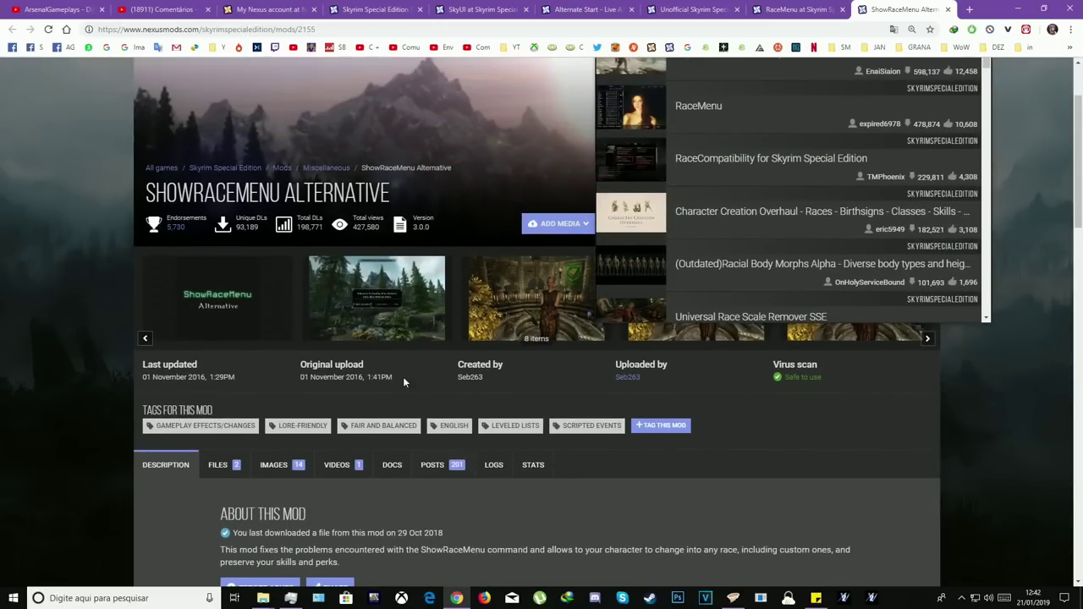
pyautogui.click(212, 467)
pyautogui.scroll(-3, 101, 431)
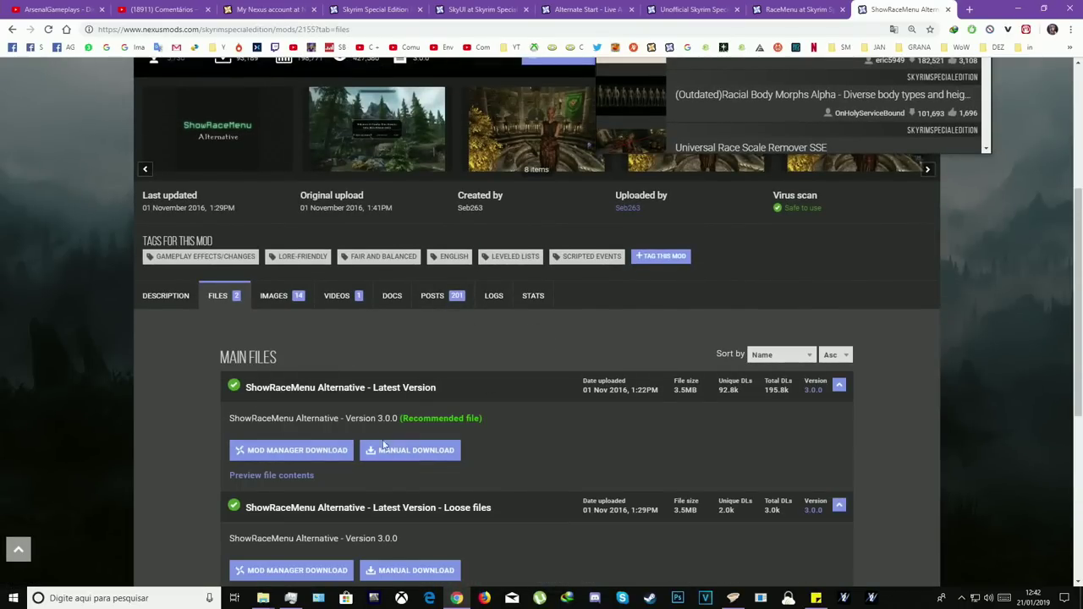
pyautogui.click(302, 451)
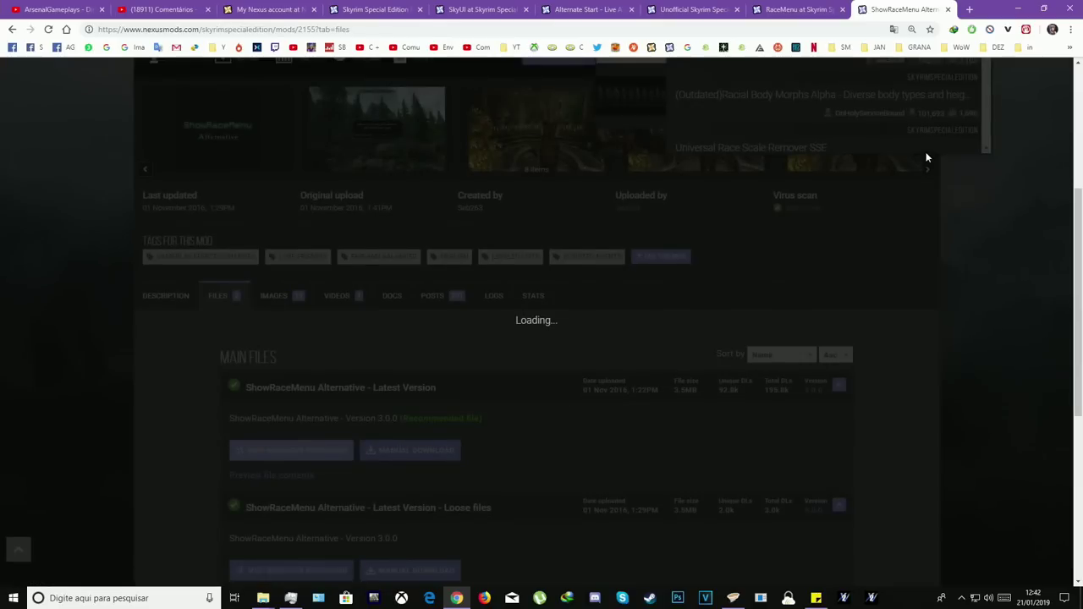
pyautogui.click(973, 211)
# - Return the ShowRaceMenu Alternative page to its description and look over the details
pyautogui.click(160, 295)
pyautogui.scroll(-2, 74, 320)
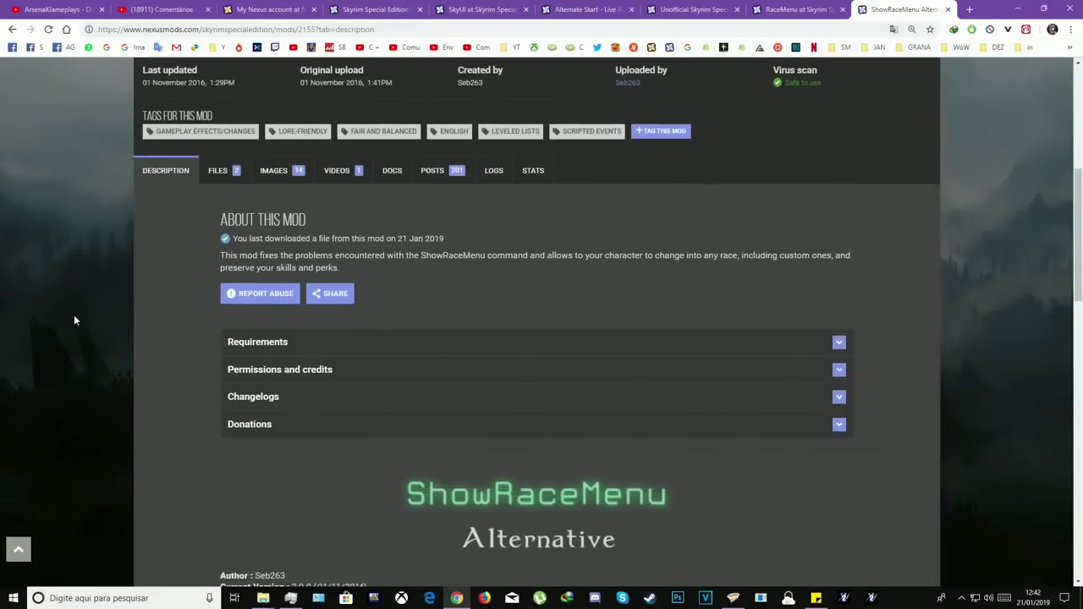
pyautogui.scroll(-1, 73, 319)
# - Check the active download in Vortex, then start a mod manager download of RaceMenu Special Edition v0-3-1 from its page
pyautogui.click(833, 9)
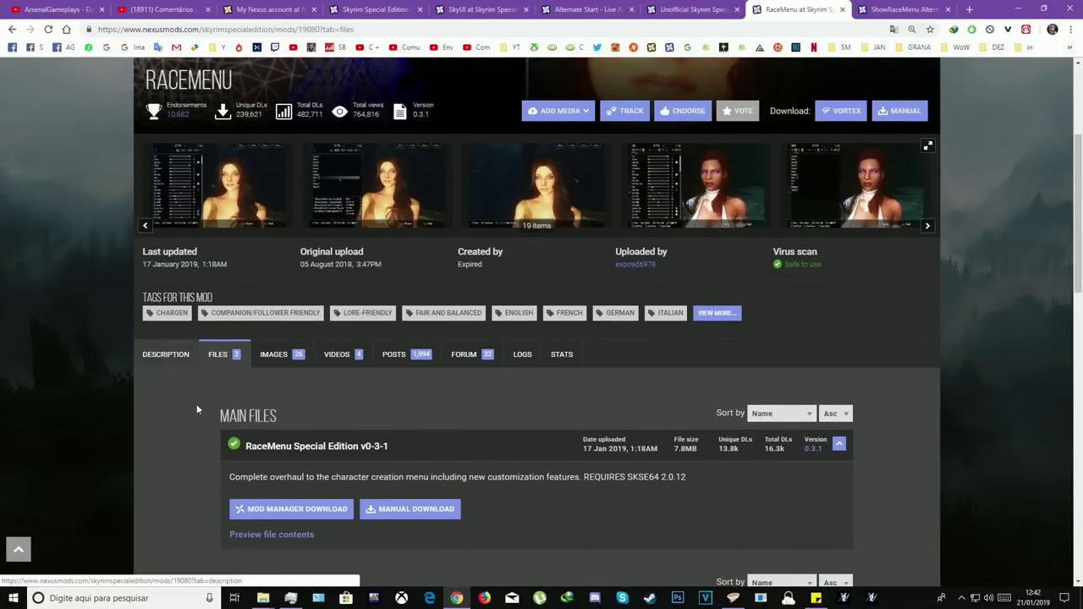
pyautogui.click(732, 598)
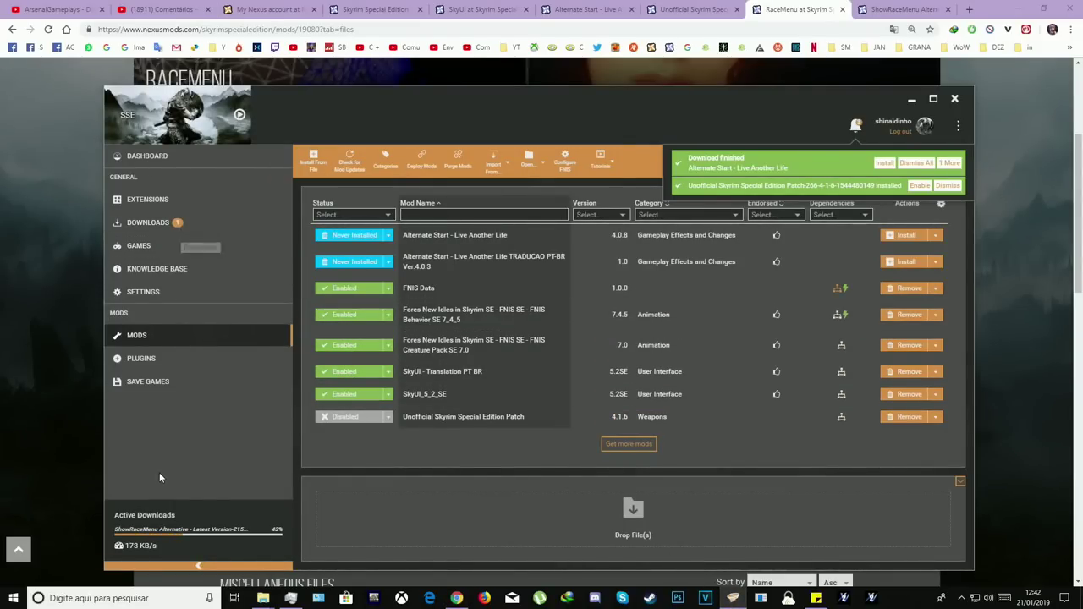
pyautogui.click(3, 418)
pyautogui.scroll(-3, 252, 370)
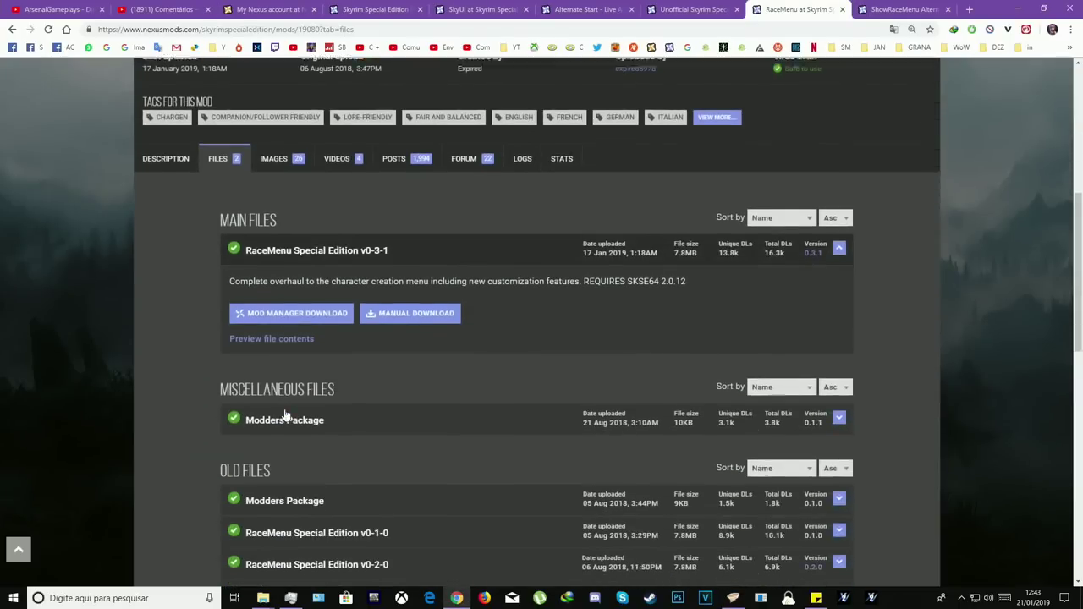
pyautogui.click(293, 285)
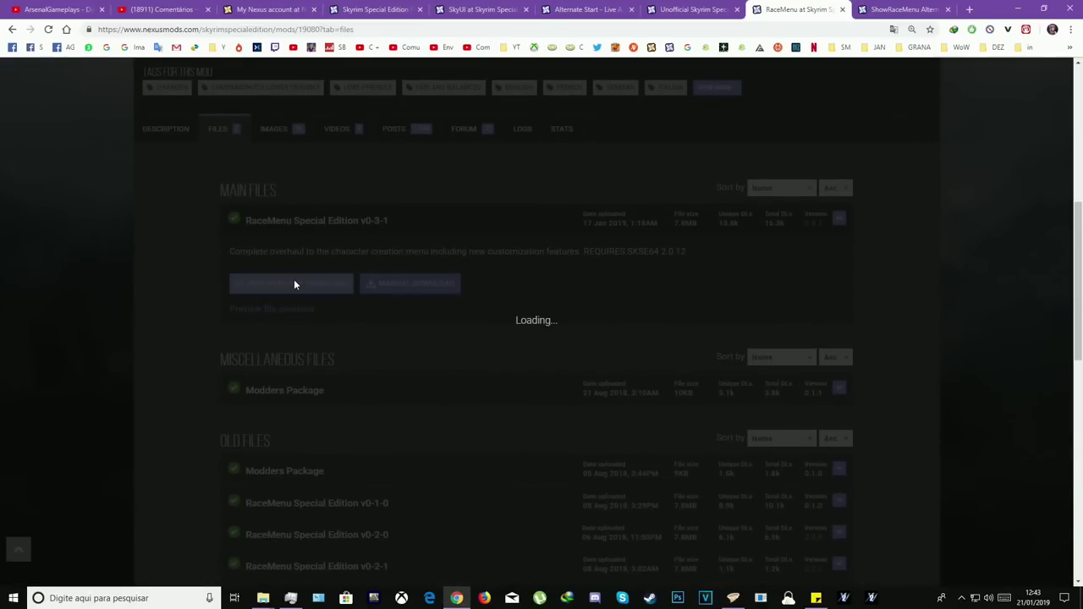
pyautogui.click(121, 222)
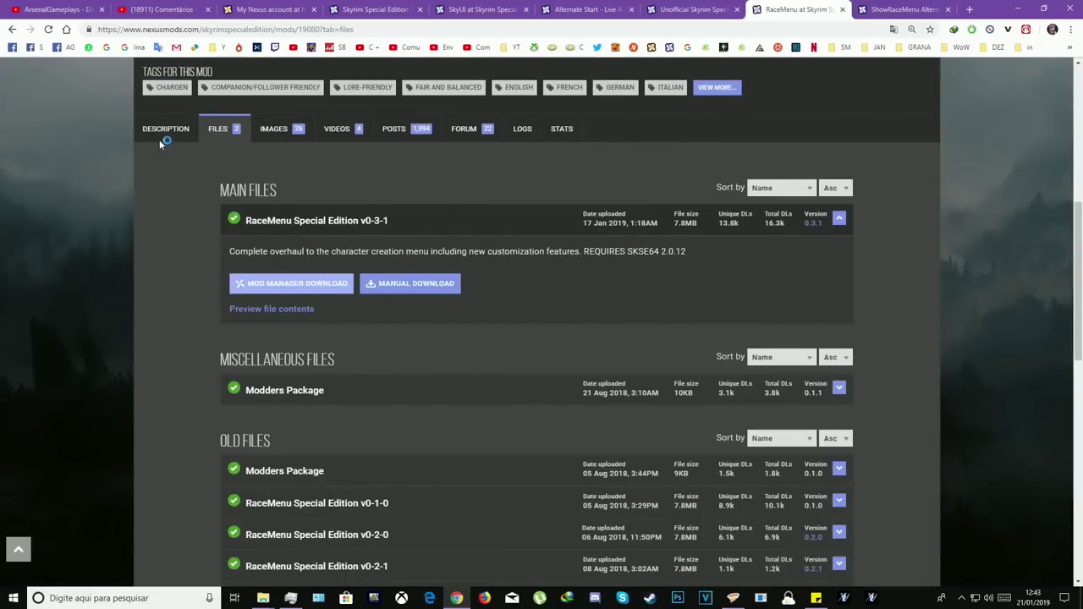
# - Examine which translations are listed in the RaceMenu description, then collapse the list
pyautogui.click(160, 137)
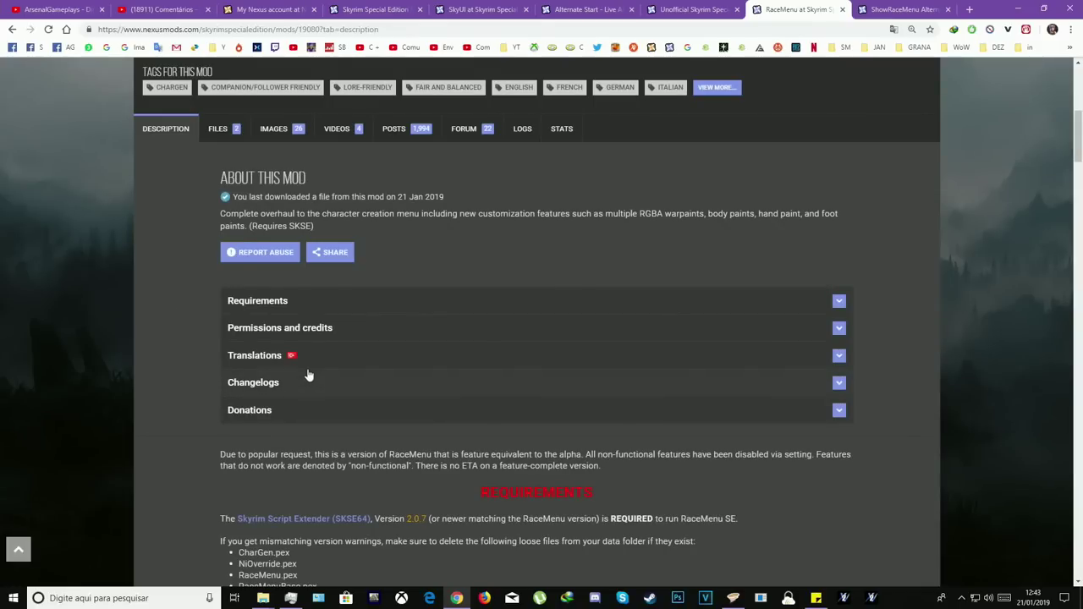
pyautogui.click(326, 359)
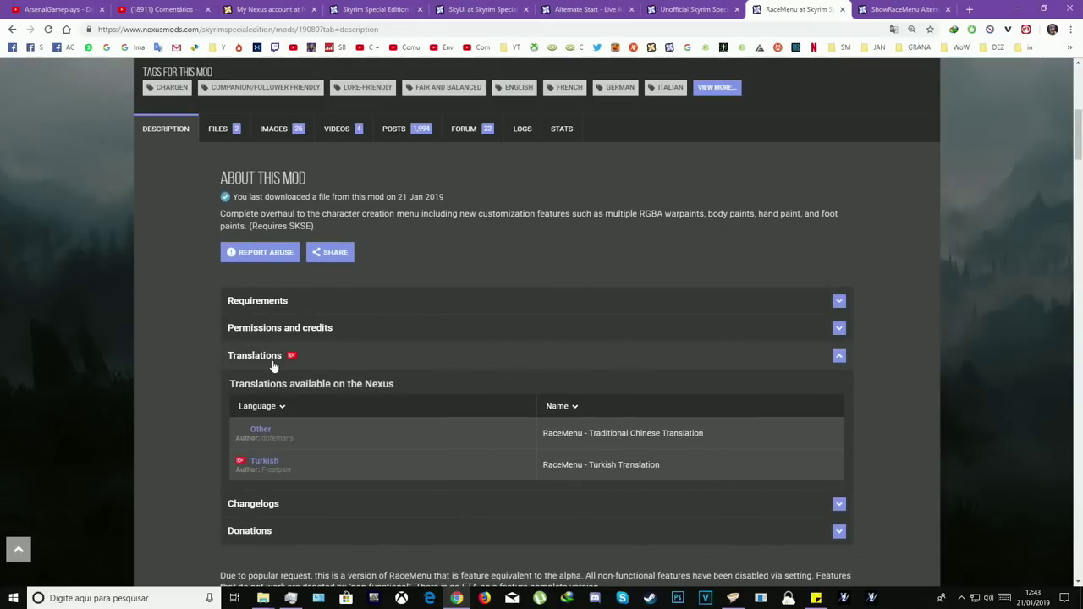
pyautogui.click(338, 355)
pyautogui.scroll(5, 250, 294)
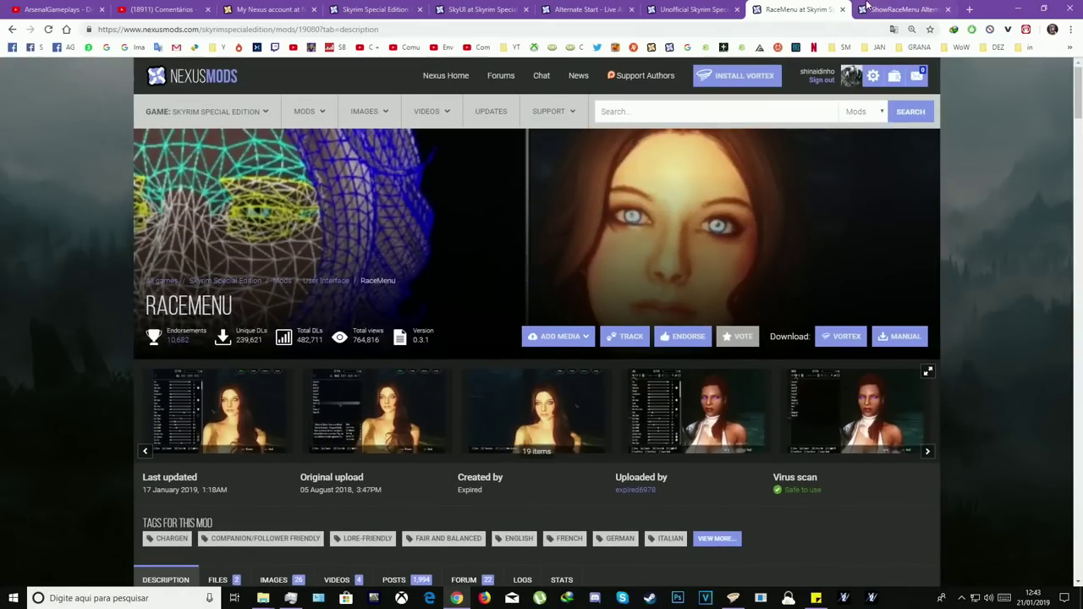
# - Review the open mod pages for ShowRaceMenu Alternative, SkyUI, Alternate Start and the Unofficial Skyrim Special Edition Patch
pyautogui.click(905, 9)
pyautogui.scroll(6, 846, 264)
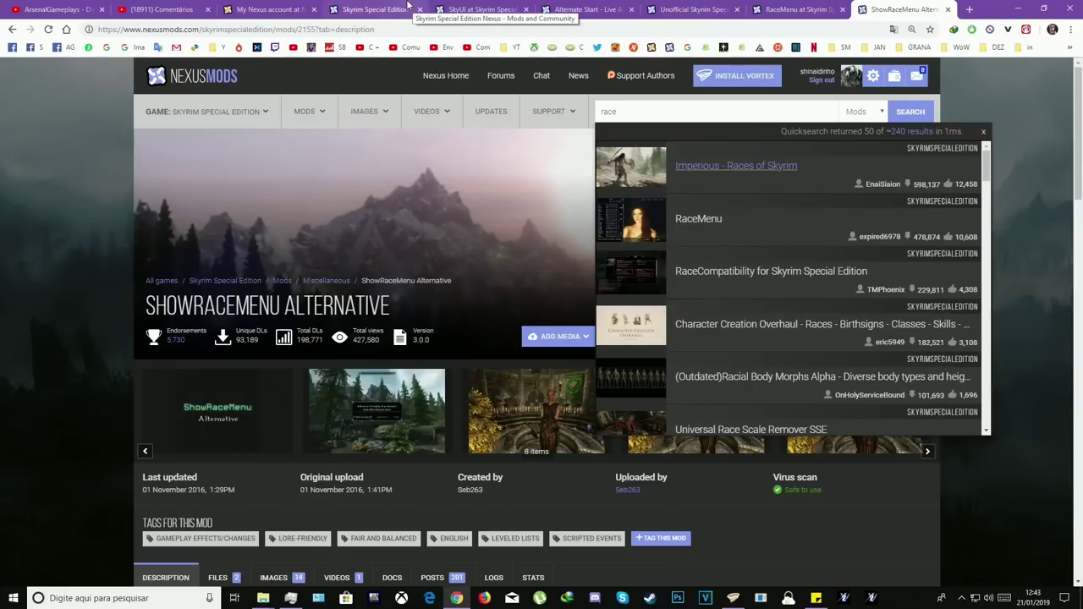
pyautogui.click(478, 9)
pyautogui.click(592, 8)
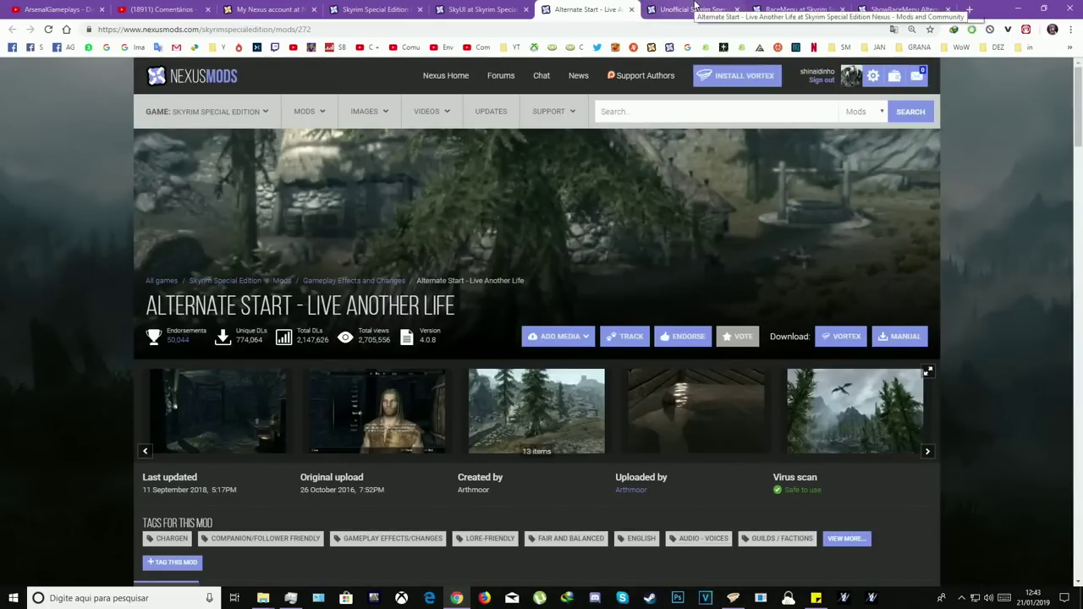
pyautogui.click(692, 8)
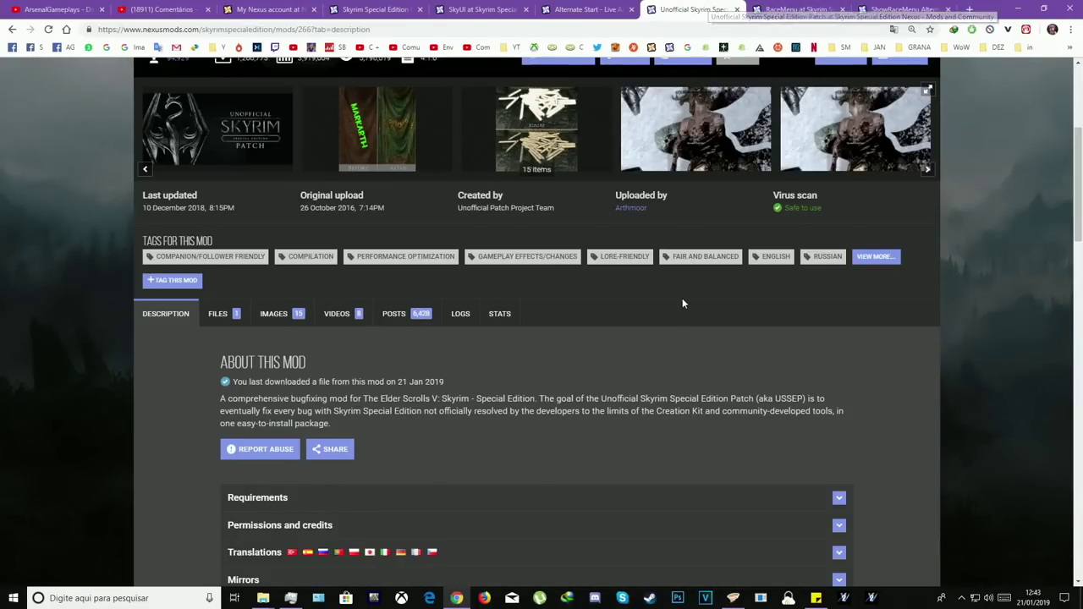
# - Expand the translations list on the Unofficial Skyrim Special Edition Patch page and open the Portuguese translation in a new tab
pyautogui.scroll(3, 700, 144)
pyautogui.scroll(-8, 421, 375)
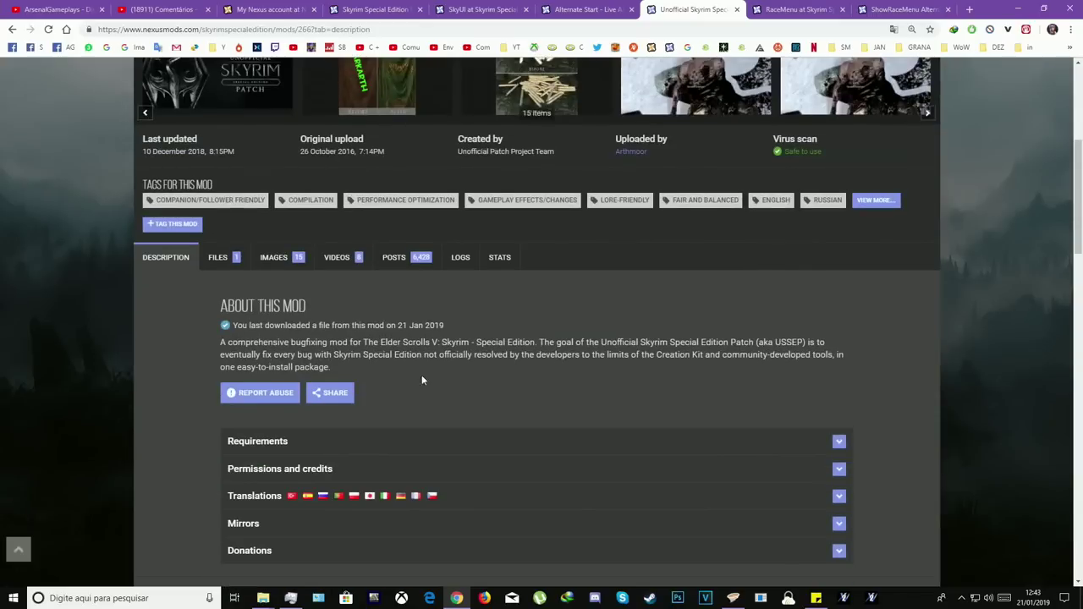
pyautogui.click(412, 222)
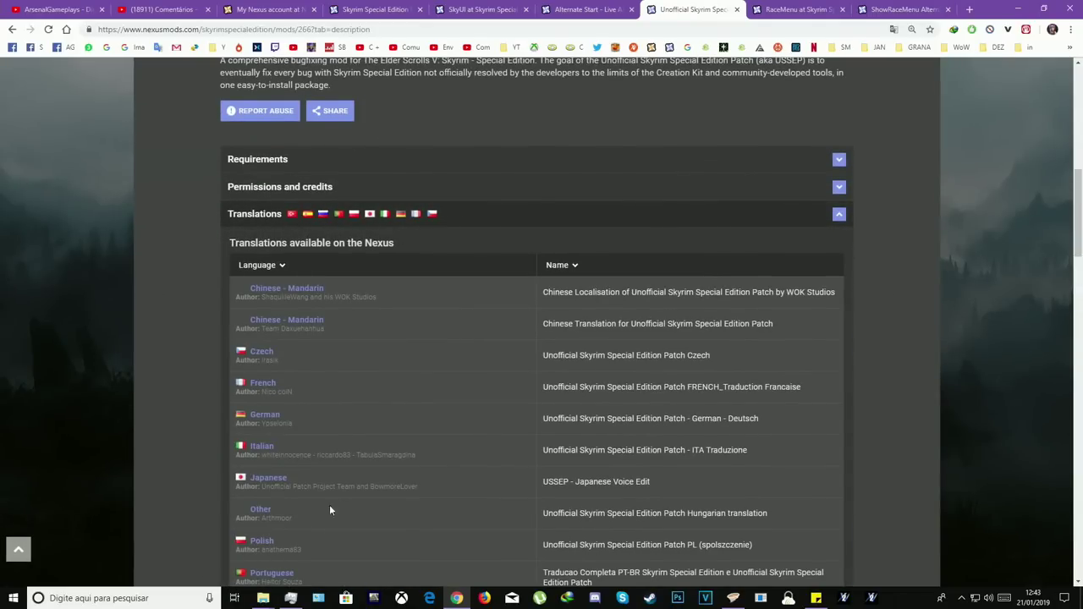
pyautogui.middleClick(286, 578)
pyautogui.scroll(10, 570, 342)
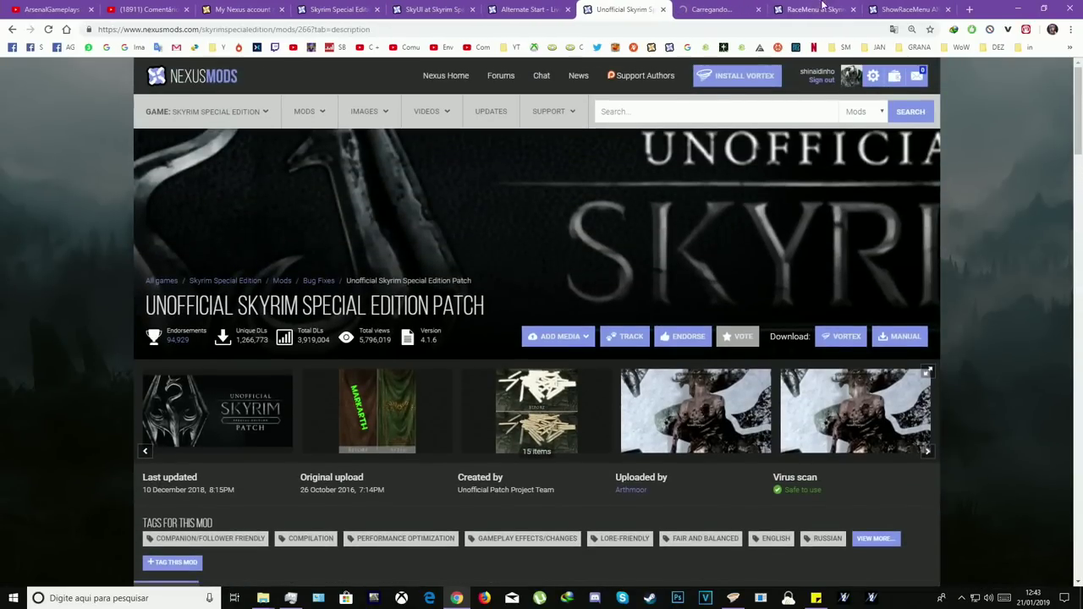
# - Look over the open RaceMenu and ShowRaceMenu Alternative mod pages
pyautogui.click(825, 6)
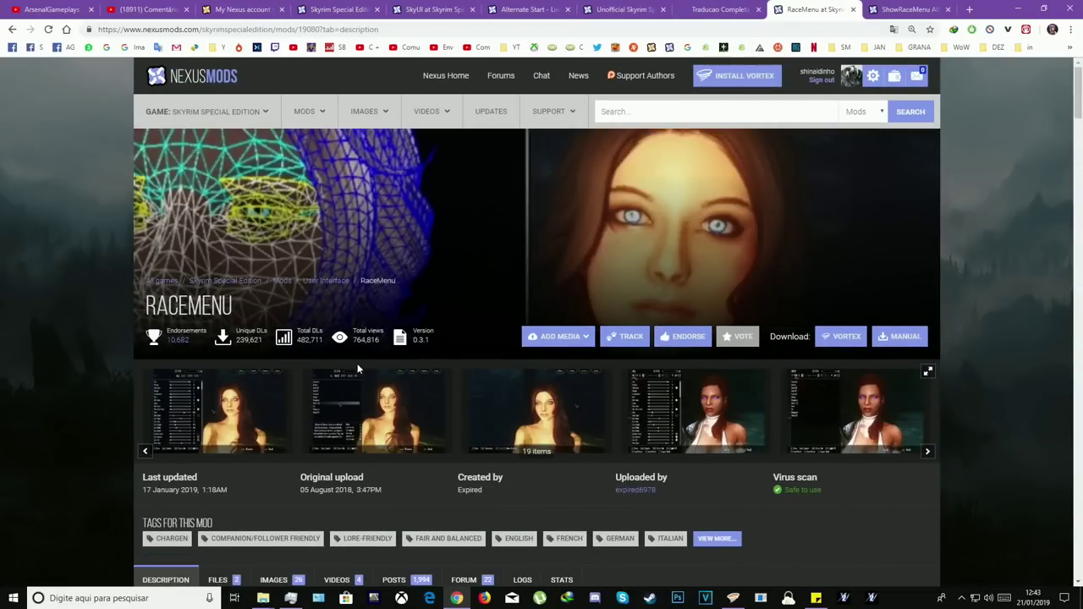
pyautogui.scroll(-2, 357, 363)
pyautogui.scroll(2, 344, 427)
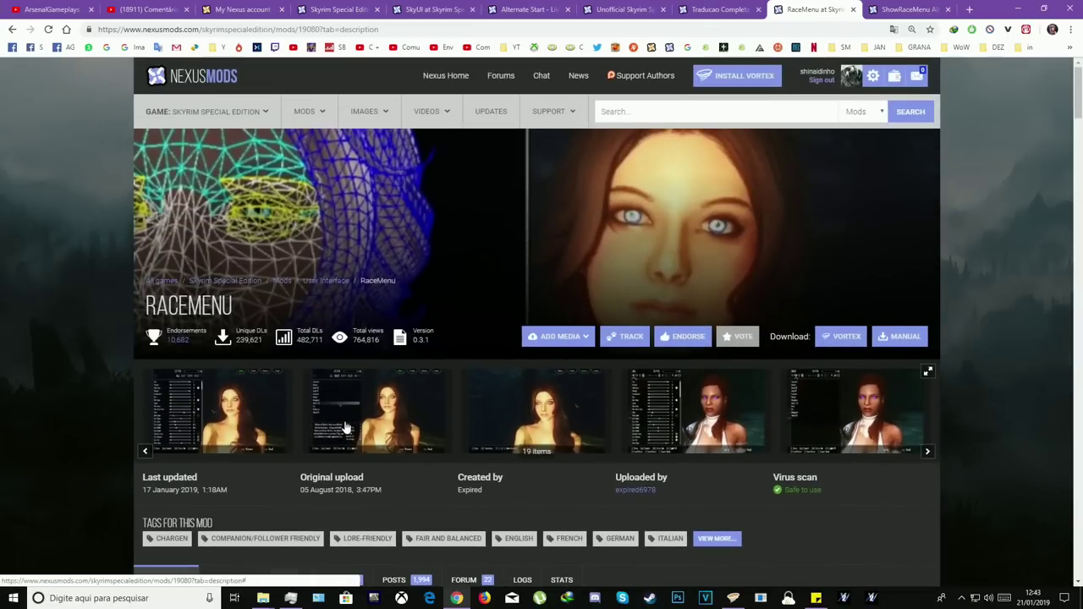
pyautogui.click(906, 9)
# - Manually download the main file Traducao Versao 0.2 from the Traducao Completa PT-BR page with the download manager
pyautogui.click(719, 9)
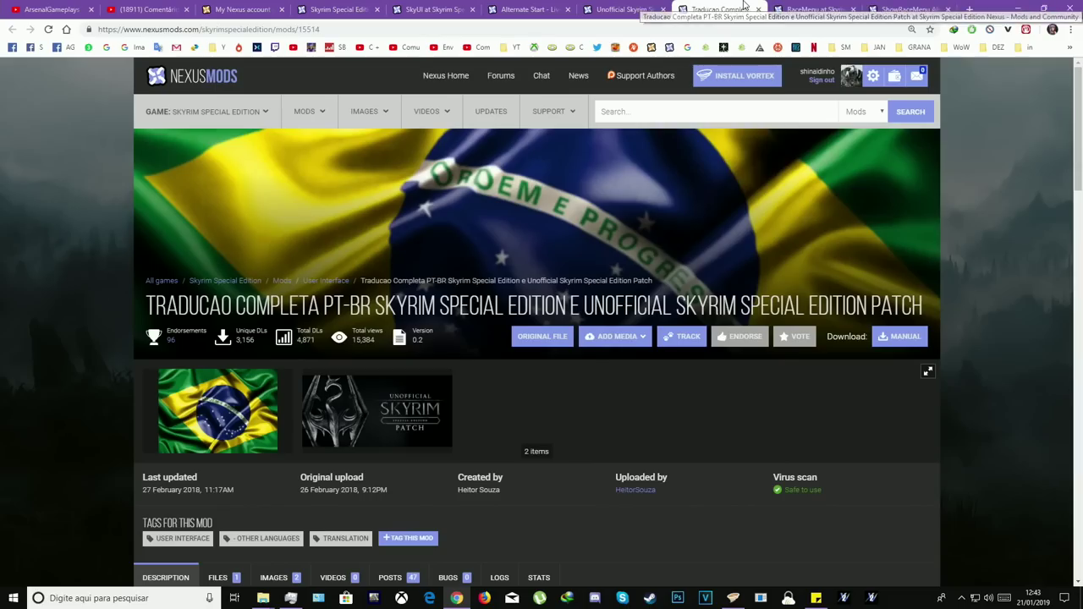
pyautogui.scroll(-2, 133, 544)
pyautogui.click(217, 351)
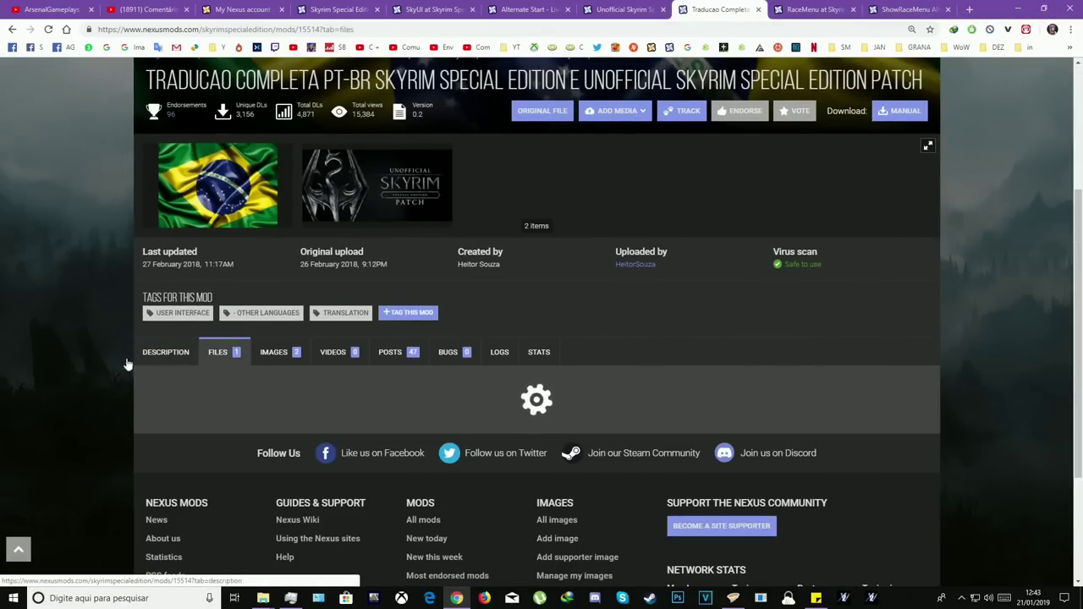
pyautogui.scroll(-2, 109, 408)
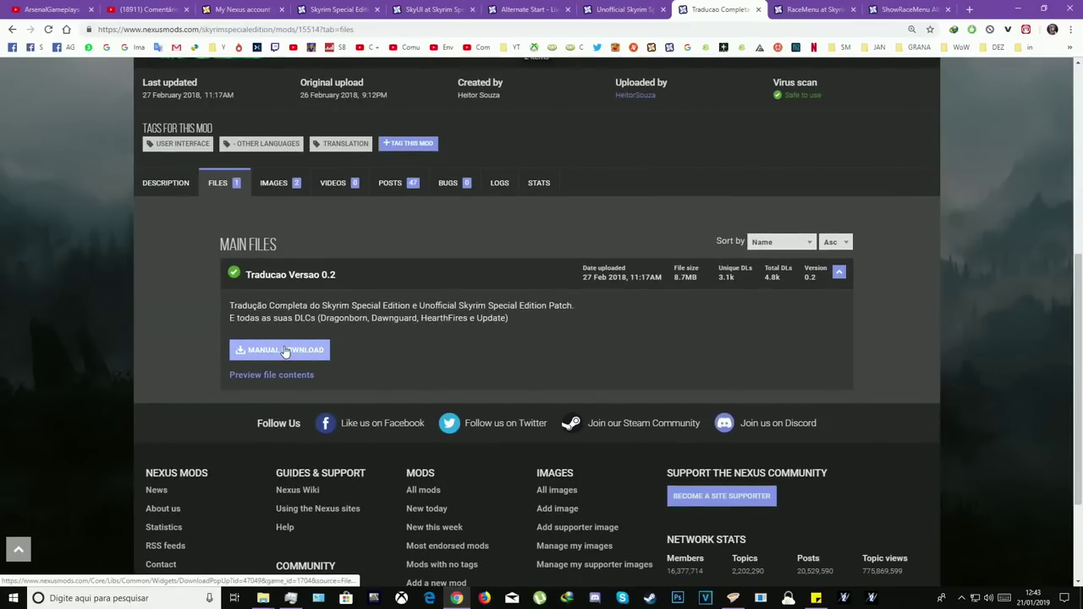
pyautogui.scroll(3, 269, 361)
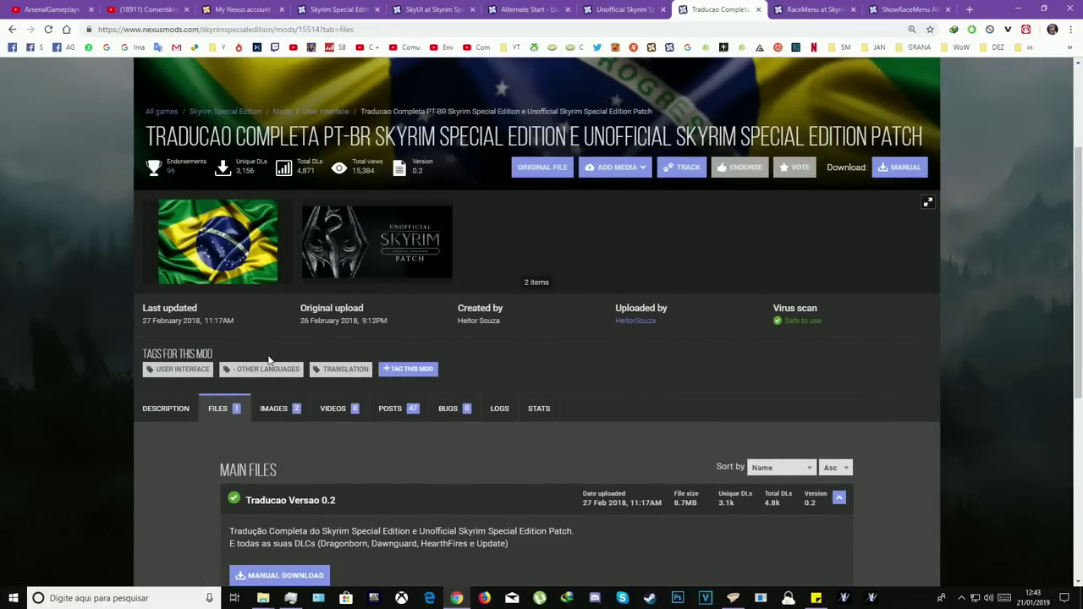
pyautogui.scroll(-2, 269, 361)
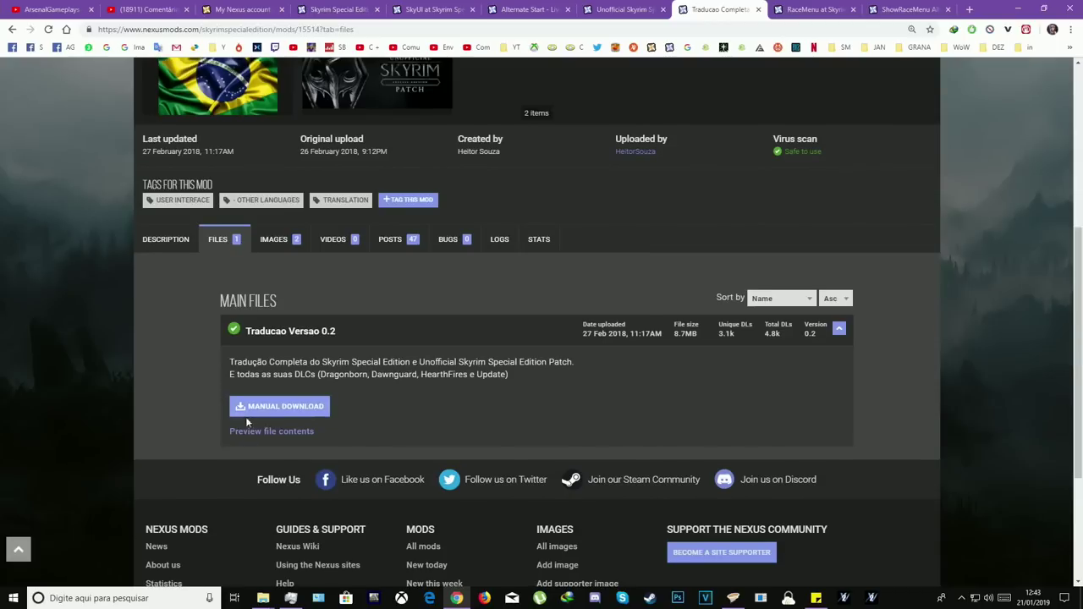
pyautogui.click(290, 408)
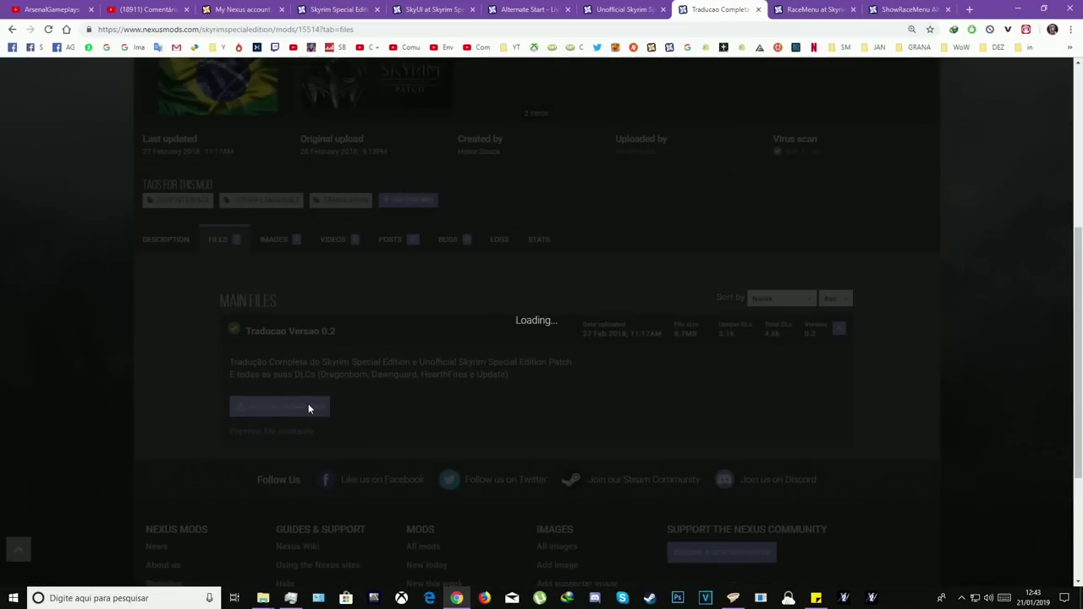
pyautogui.click(281, 264)
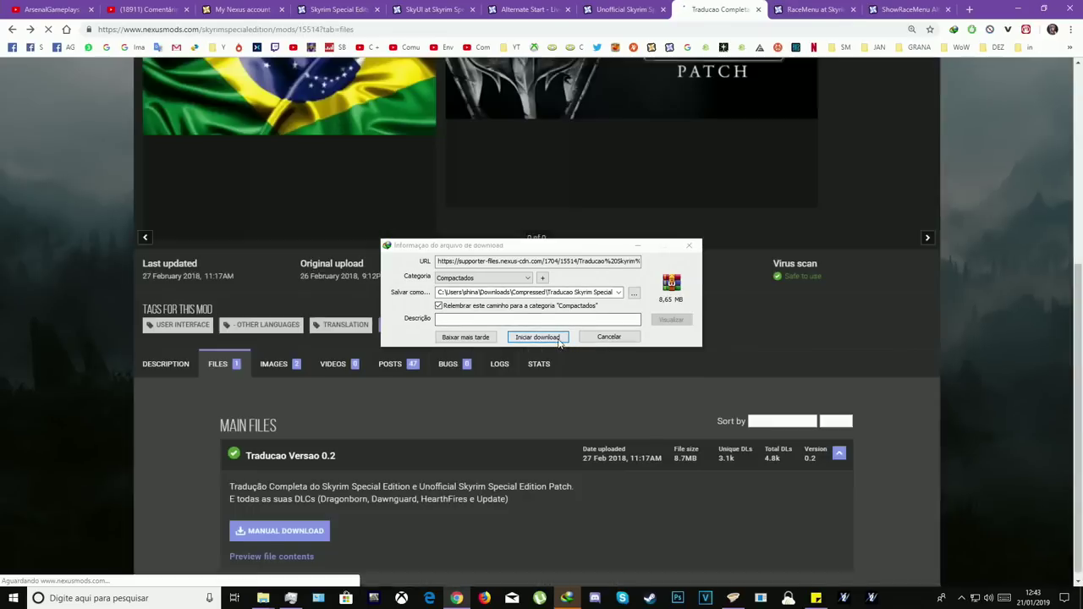
pyautogui.click(558, 340)
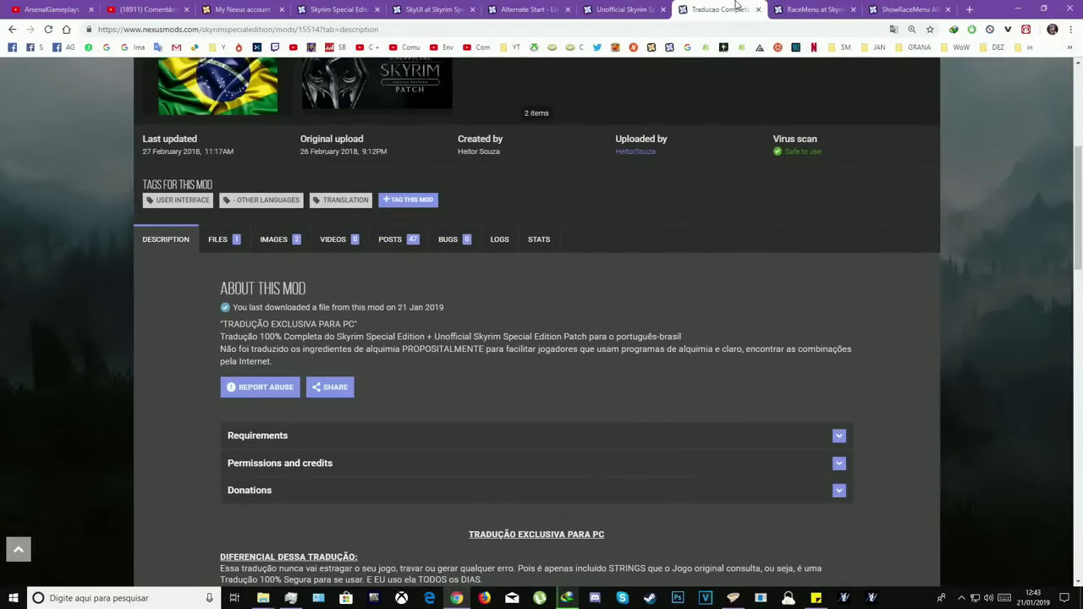
# - Close the PT-BR translation page, switch to Vortex and install Alternate Start - Live Another Life
pyautogui.middleClick(736, 7)
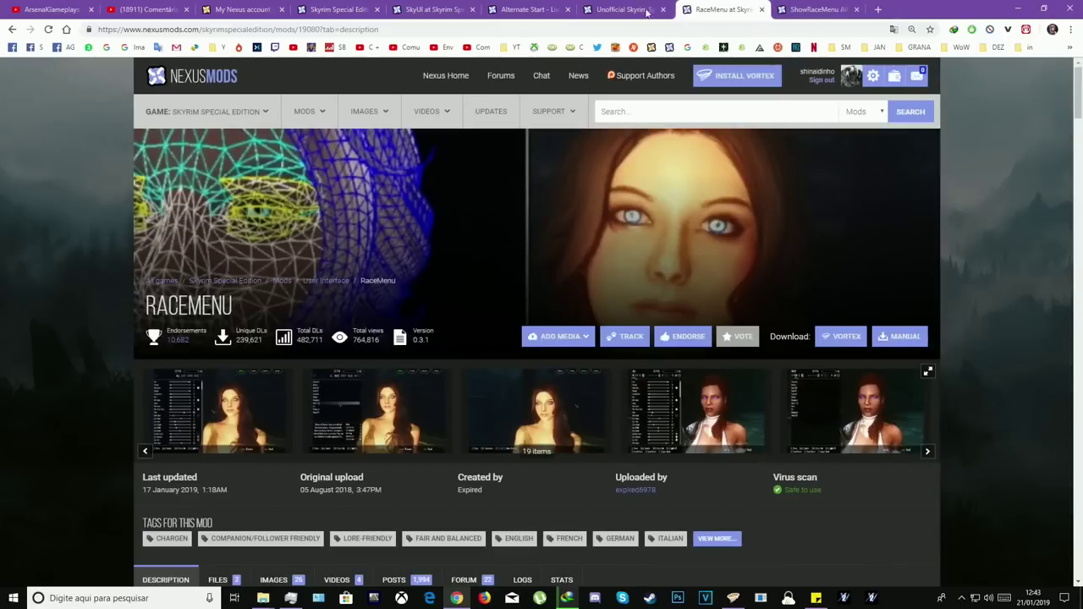
pyautogui.click(1018, 7)
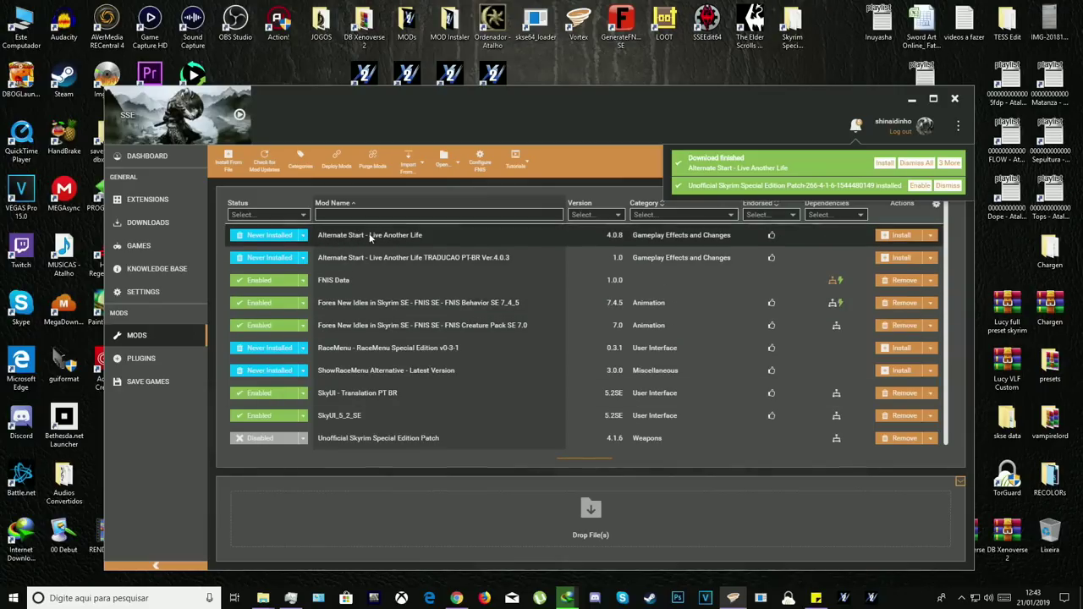
pyautogui.click(255, 237)
# - Show the downloaded translation archive in its folder, then return to Vortex and dismiss its pending notifications
pyautogui.click(561, 334)
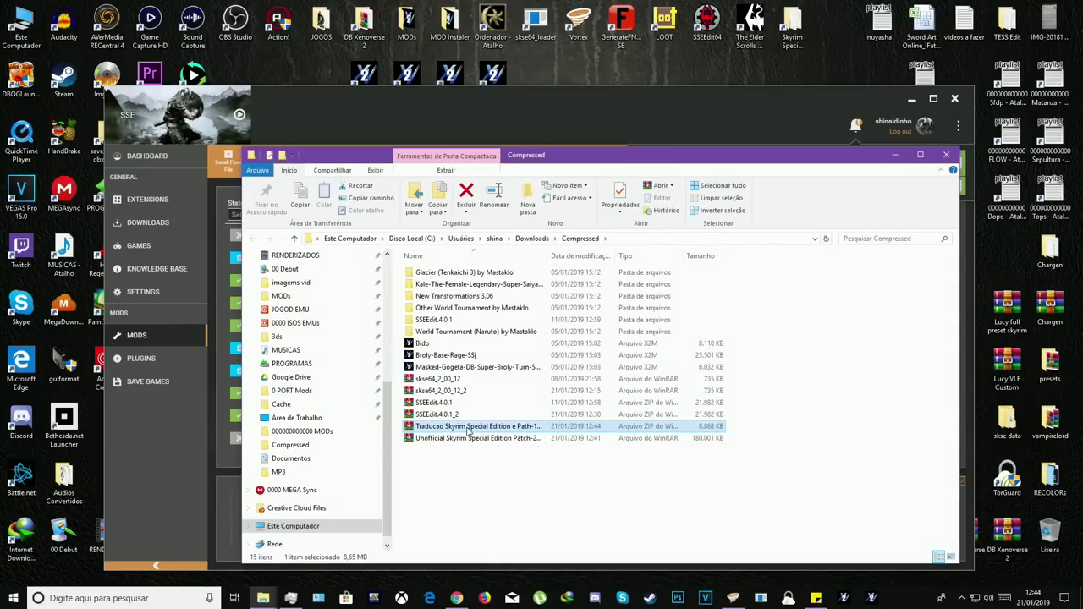
pyautogui.click(895, 155)
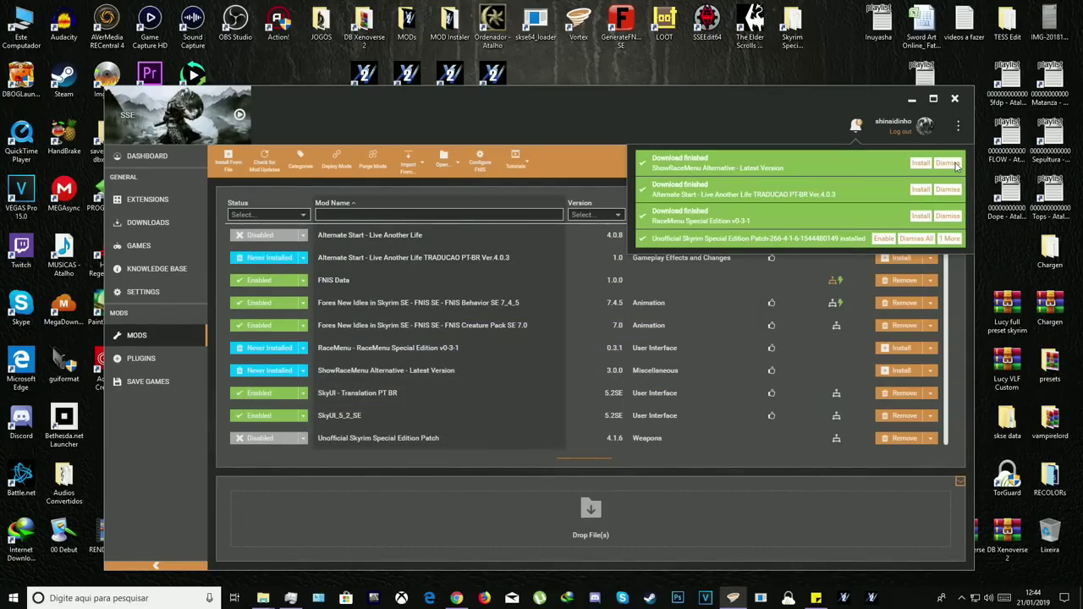
pyautogui.click(957, 166)
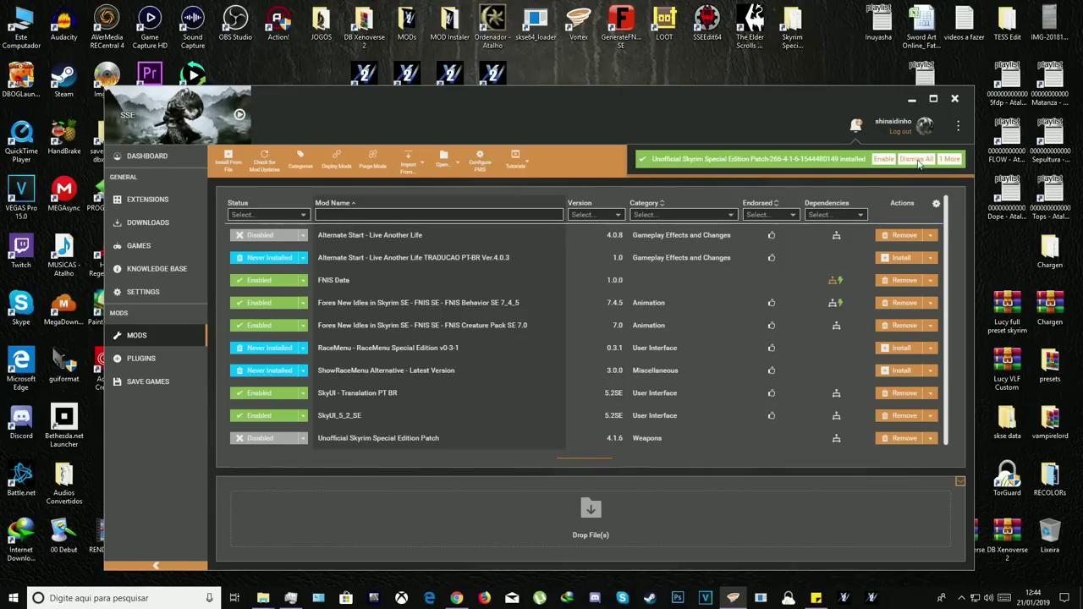
pyautogui.click(919, 163)
# - Enable Alternate Start - Live Another Life and its TRADUCAO PT-BR Ver.4.0.3 translation, and endorse Alternate Start
pyautogui.click(255, 236)
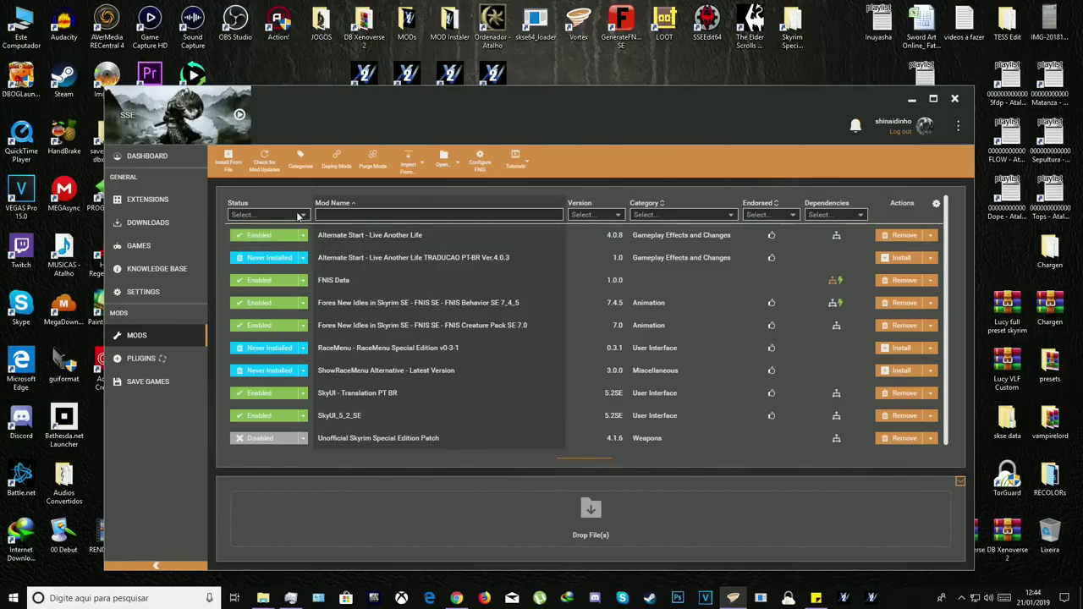
pyautogui.click(255, 258)
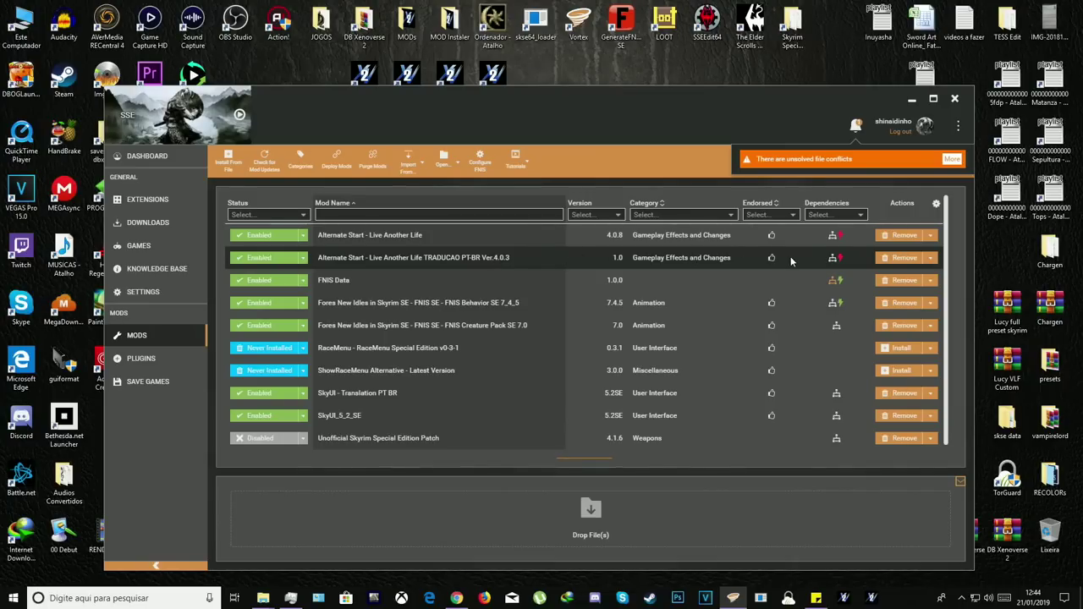
pyautogui.click(771, 237)
# - Resolve the file conflict by setting the PT-BR translation to load after Alternate Start - Live Another Life, and deploy the mods
pyautogui.click(840, 257)
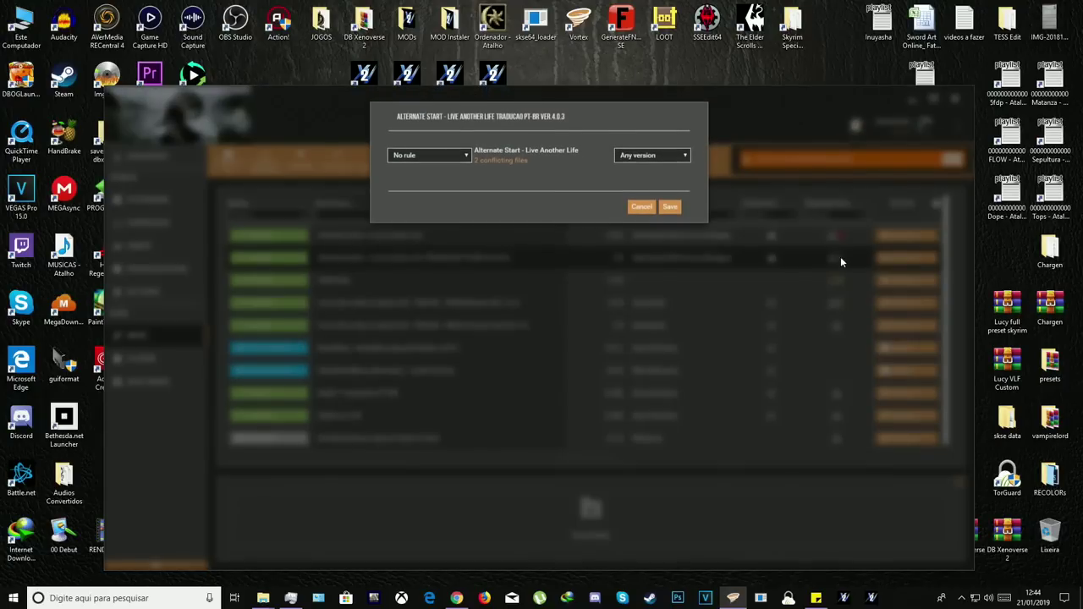
pyautogui.click(440, 157)
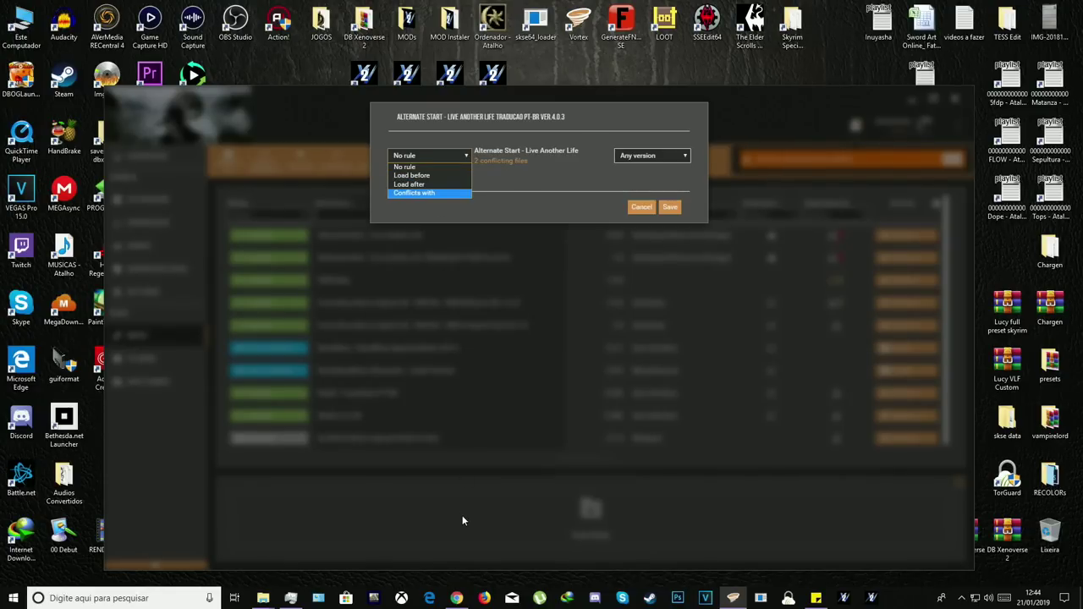
pyautogui.click(421, 185)
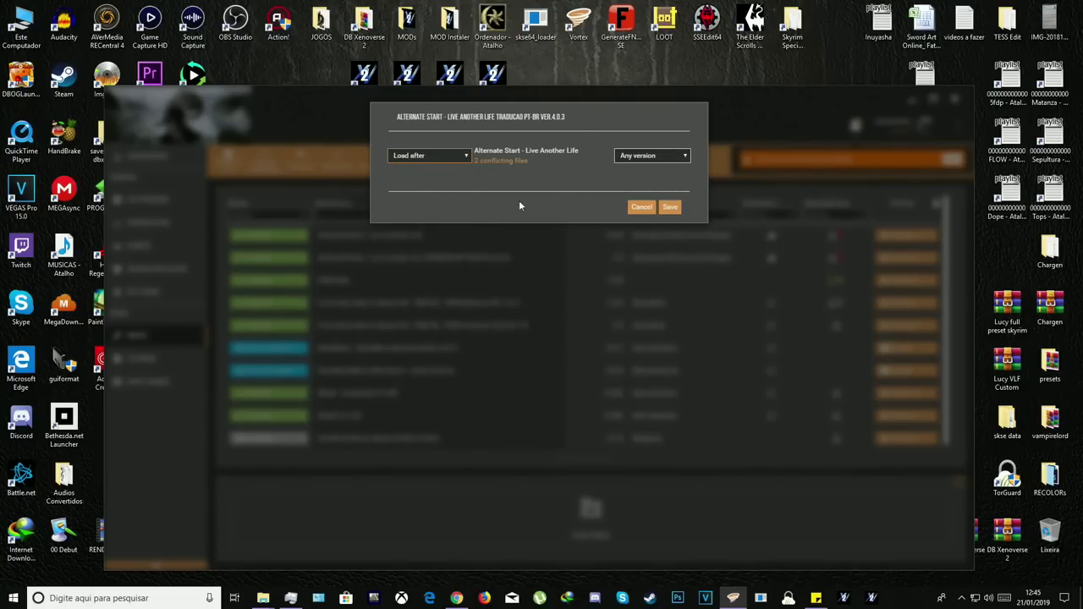
pyautogui.click(450, 157)
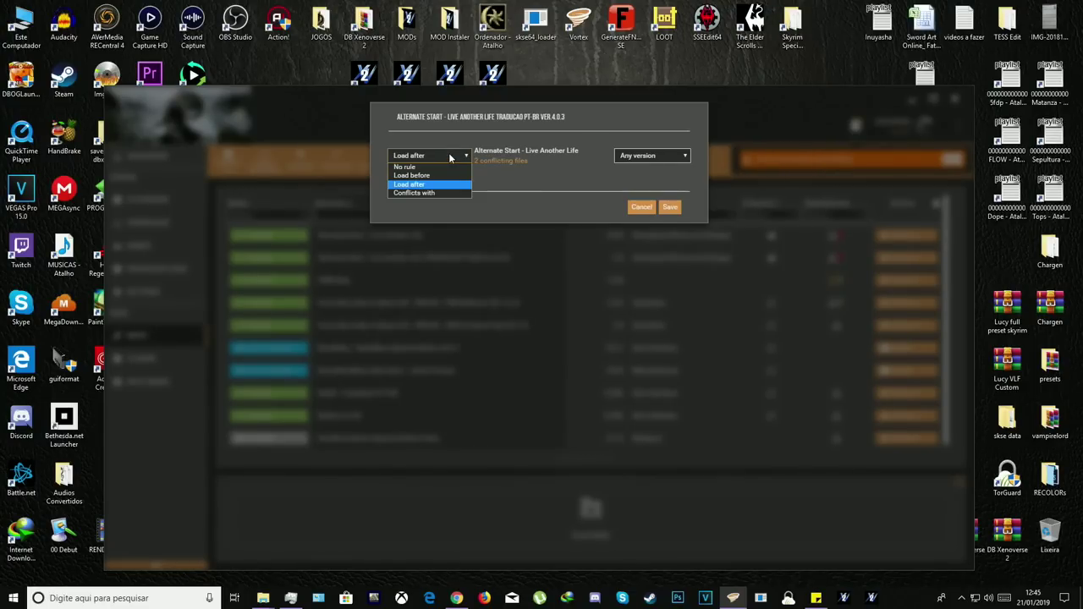
pyautogui.click(450, 157)
pyautogui.click(671, 207)
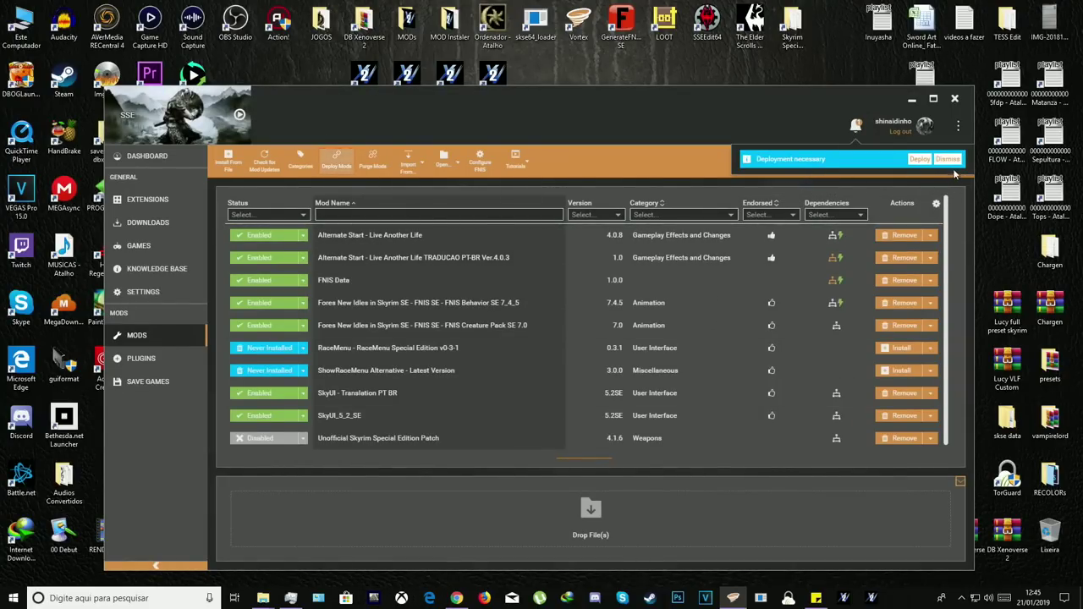
pyautogui.click(918, 159)
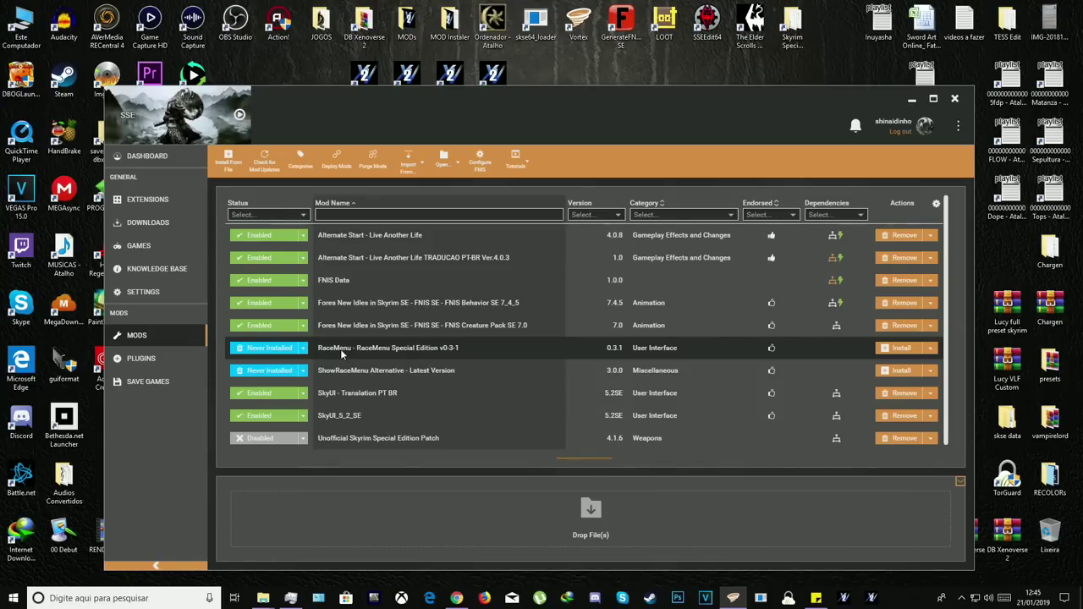
# - Install and enable RaceMenu Special Edition v0-3-1 together with all of its plugins
pyautogui.click(263, 349)
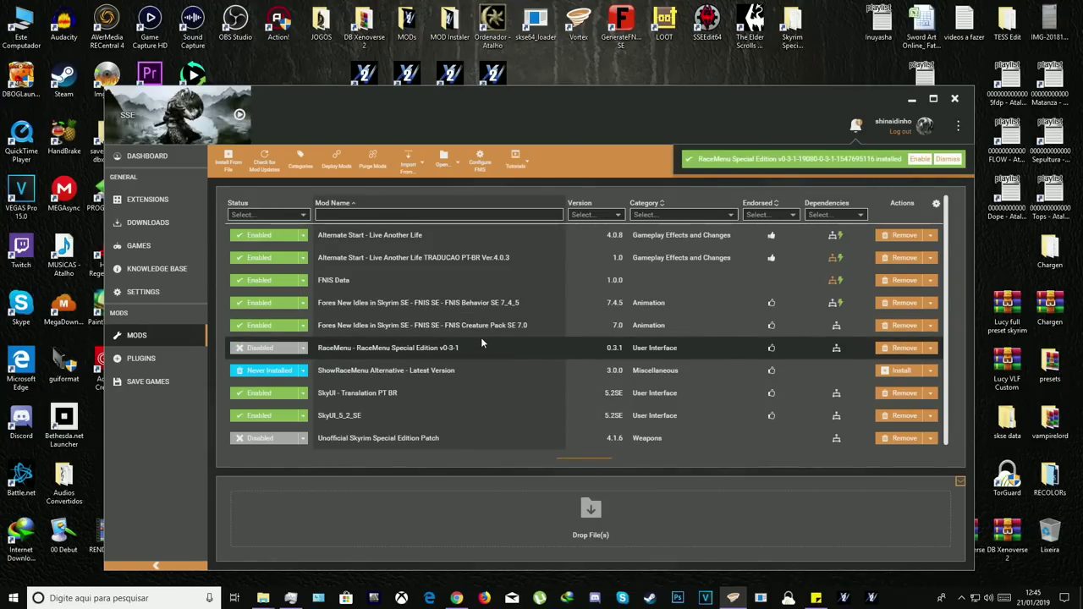
pyautogui.click(918, 159)
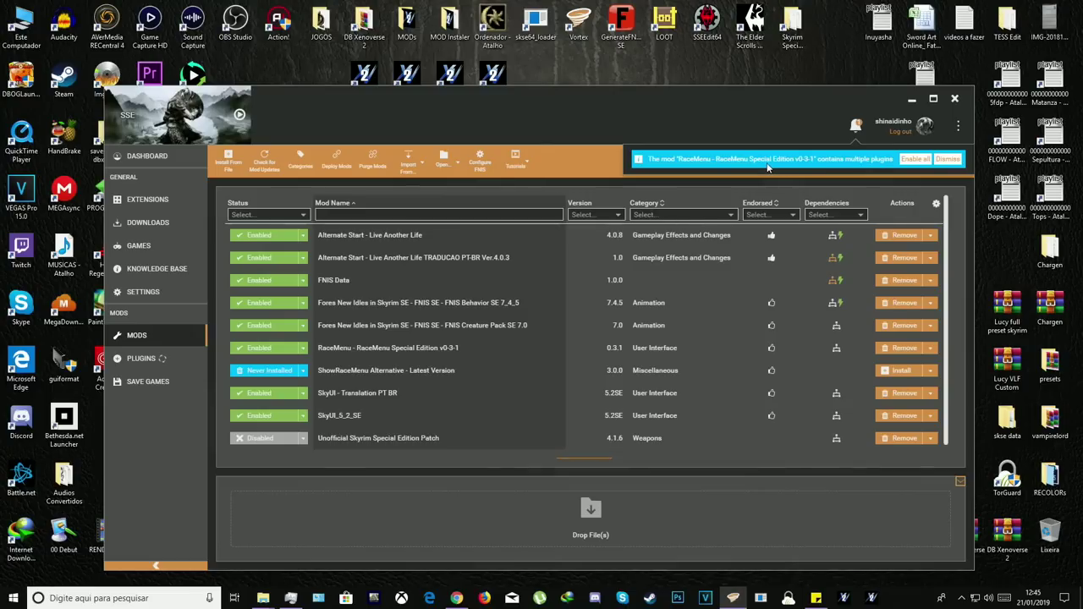
pyautogui.click(914, 159)
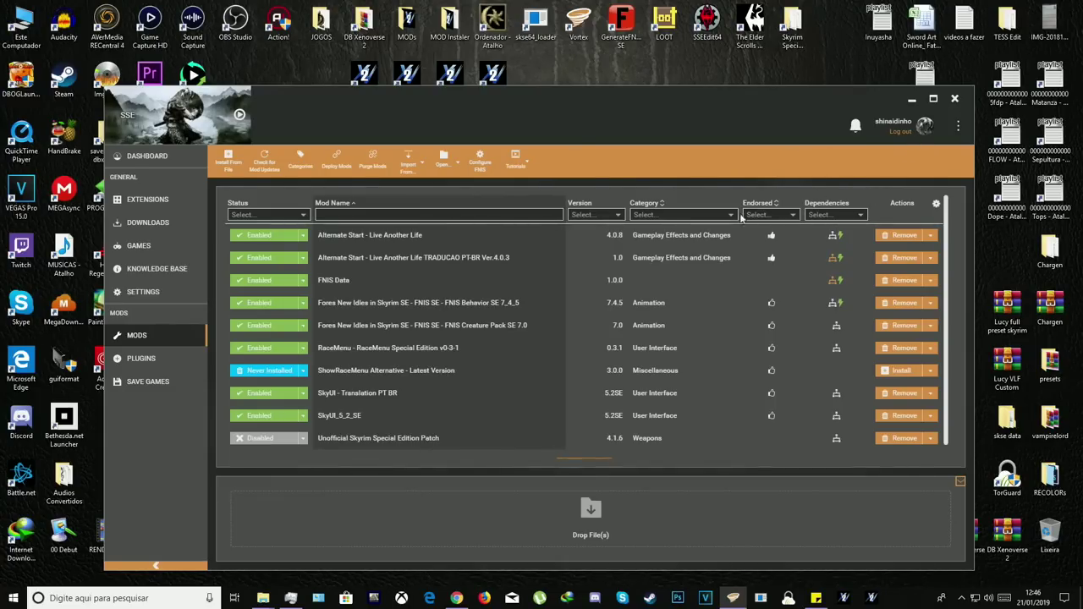
# - Install and enable ShowRaceMenu Alternative - Latest Version, and enable the Unofficial Skyrim Special Edition Patch
pyautogui.click(273, 374)
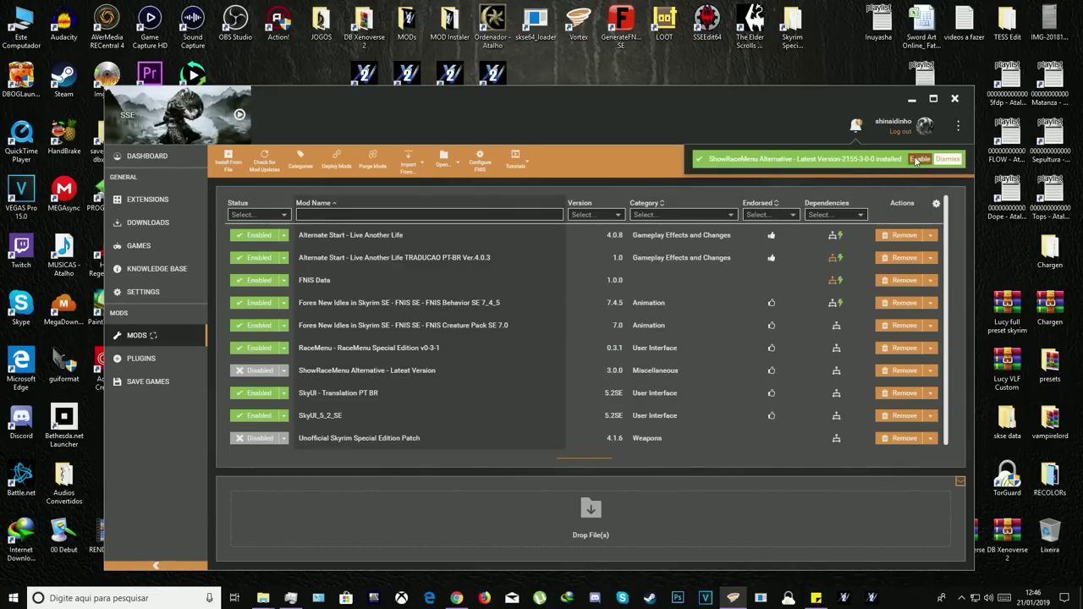
pyautogui.click(919, 159)
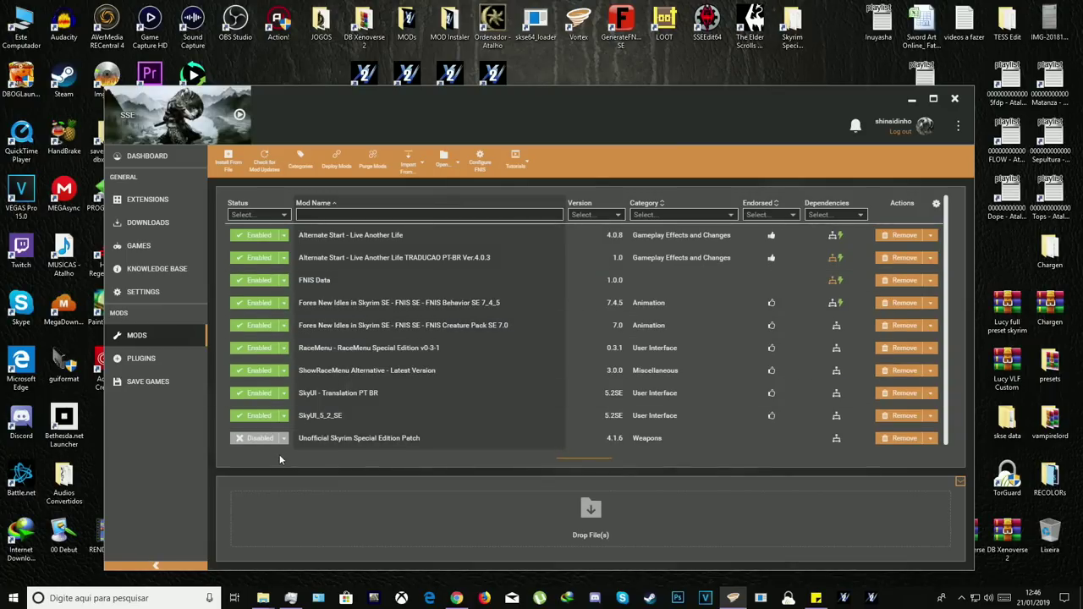
pyautogui.click(256, 438)
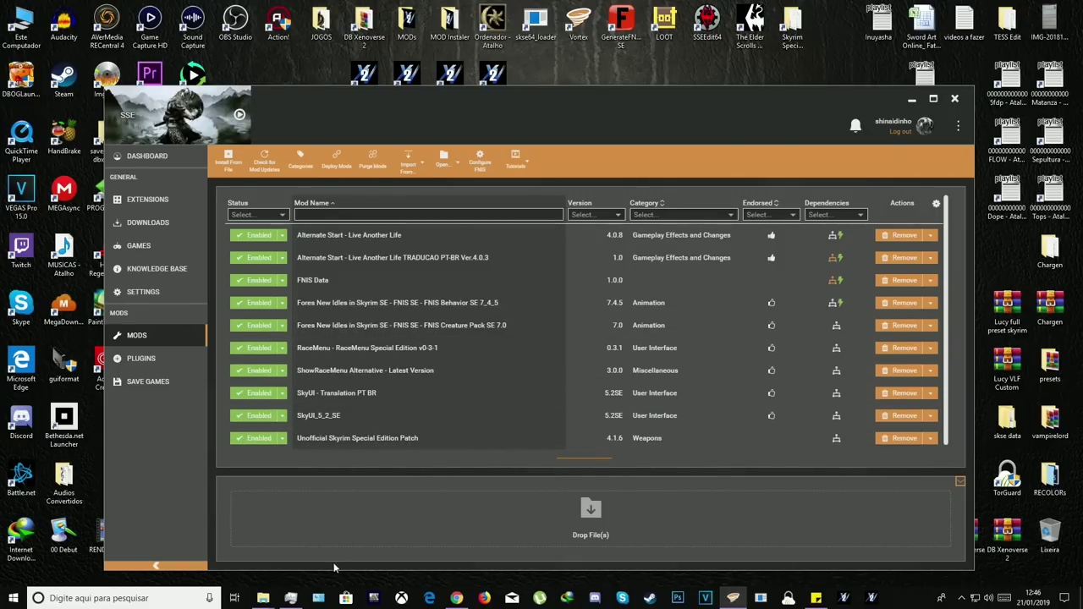
# - Close the duplicate Compressed folder window and the GenerateFNIS_for_Users folder window
pyautogui.moveTo(263, 597)
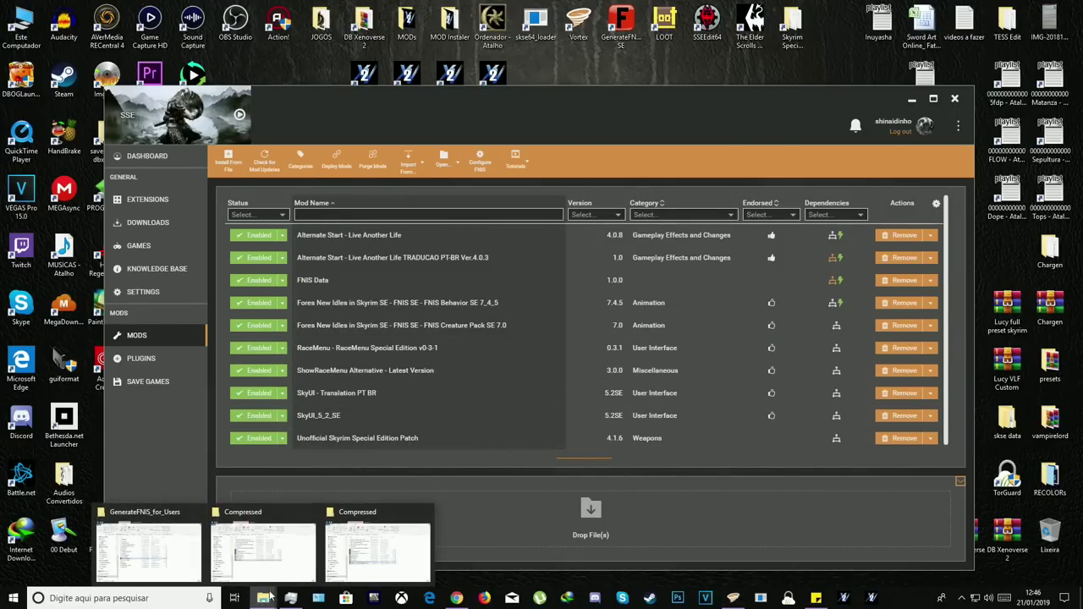
pyautogui.middleClick(267, 551)
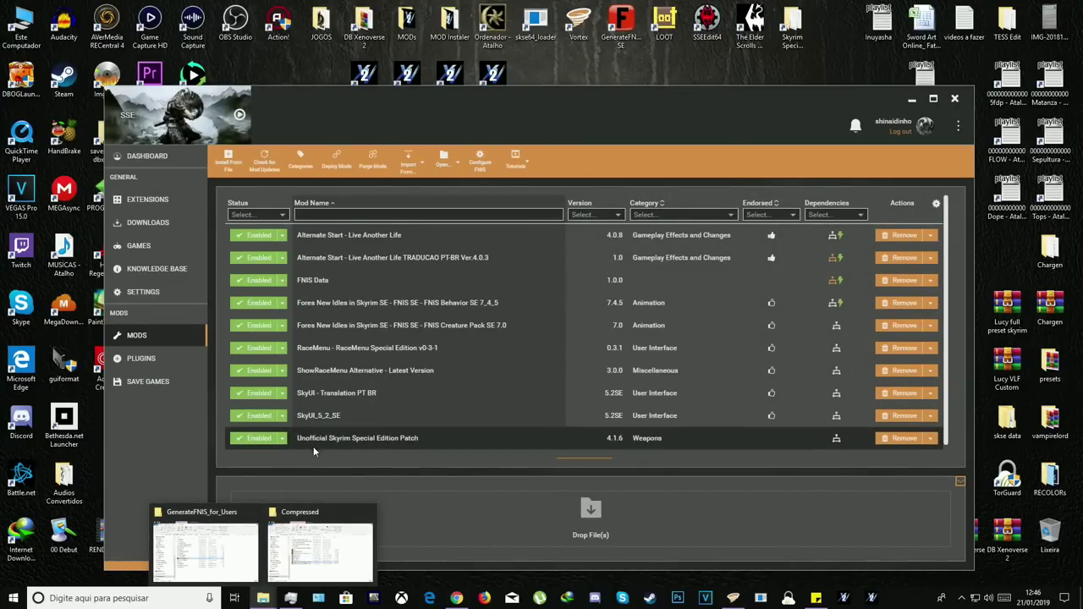
pyautogui.click(253, 512)
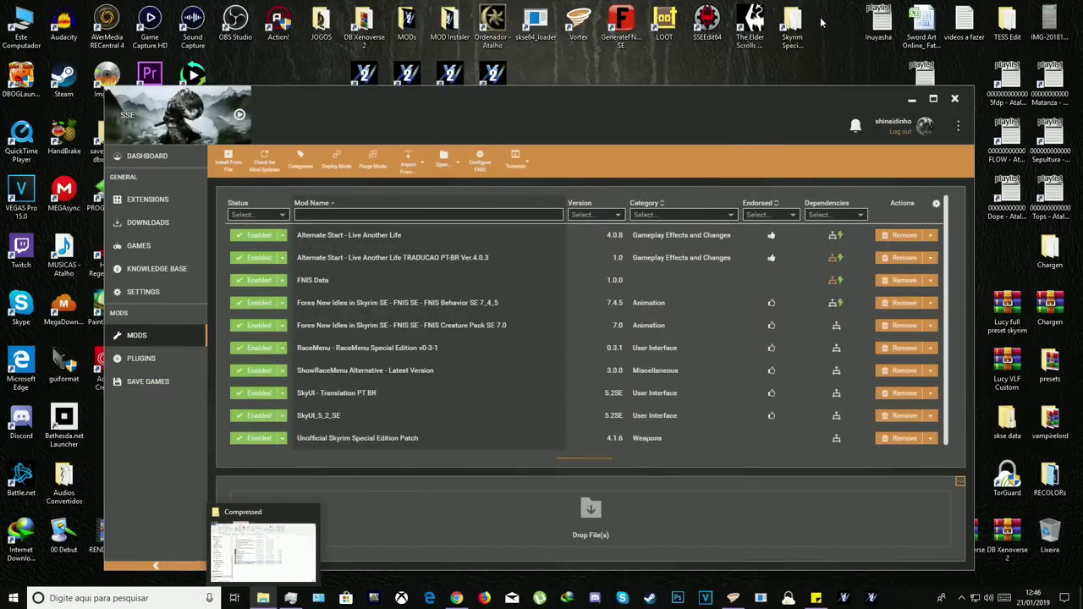
# - Open the Skyrim Special Edition game folder and, beside it, the Traducao_Hcs_v.0.2 folder inside the Traducao Skyrim Special Edition e Path-15514-0-2 archive
pyautogui.doubleClick(795, 27)
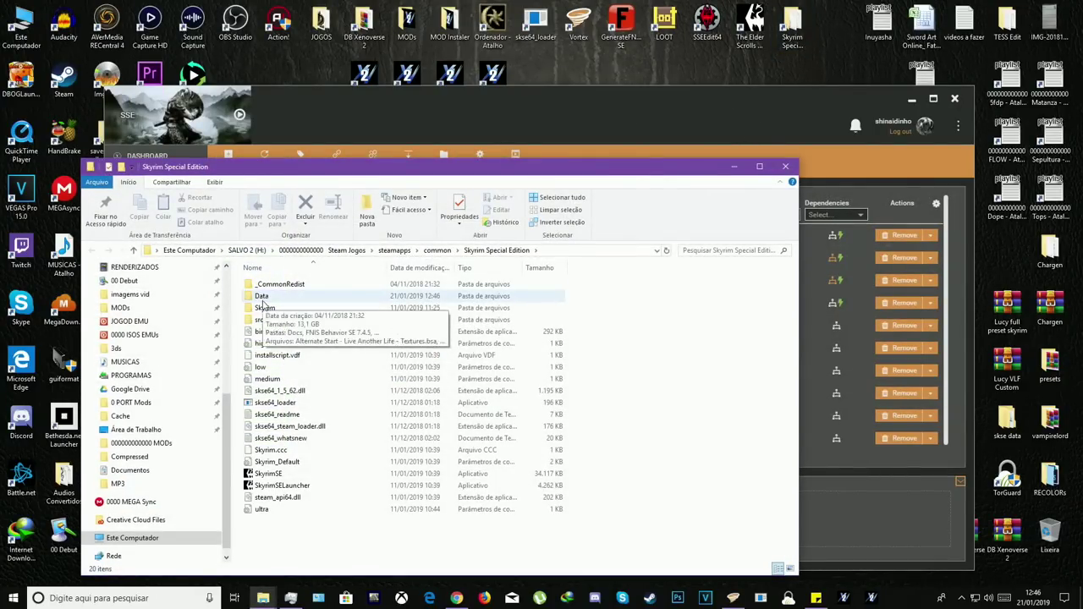
pyautogui.click(264, 596)
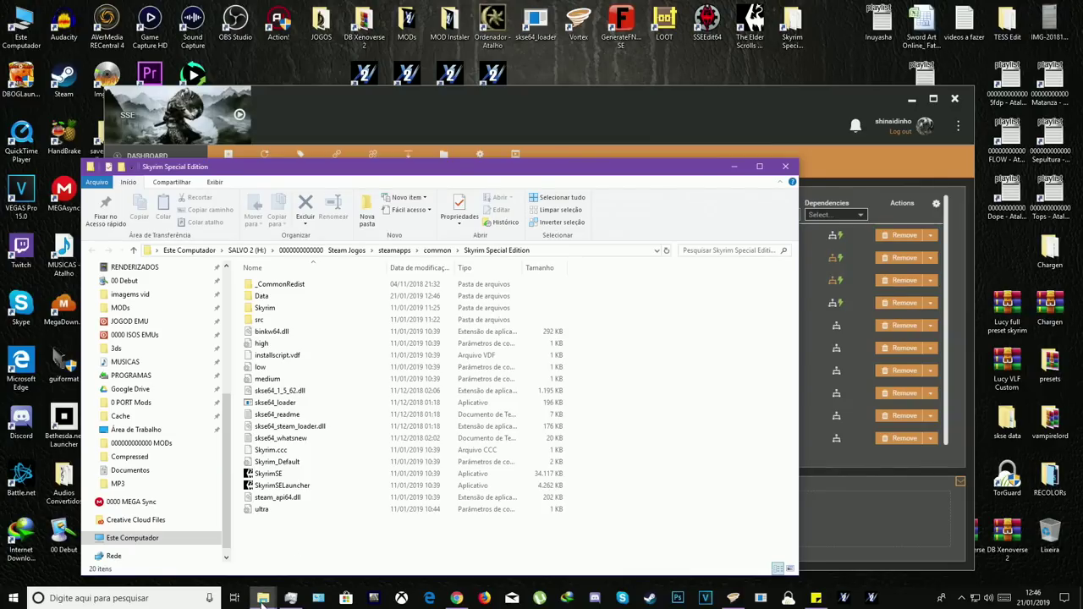
pyautogui.click(263, 596)
pyautogui.click(221, 566)
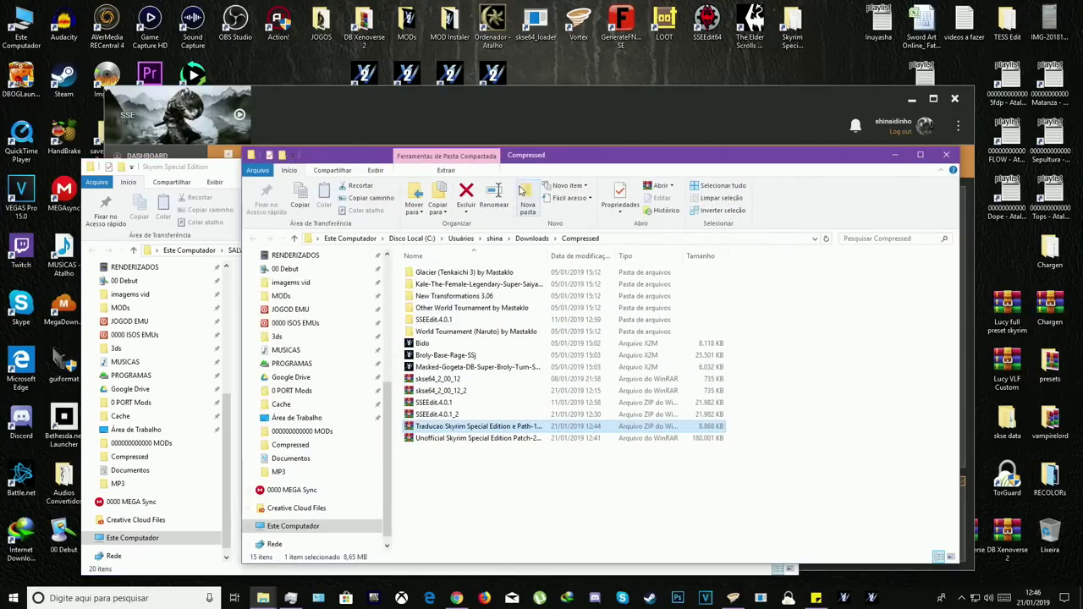
pyautogui.doubleClick(453, 428)
pyautogui.click(450, 156)
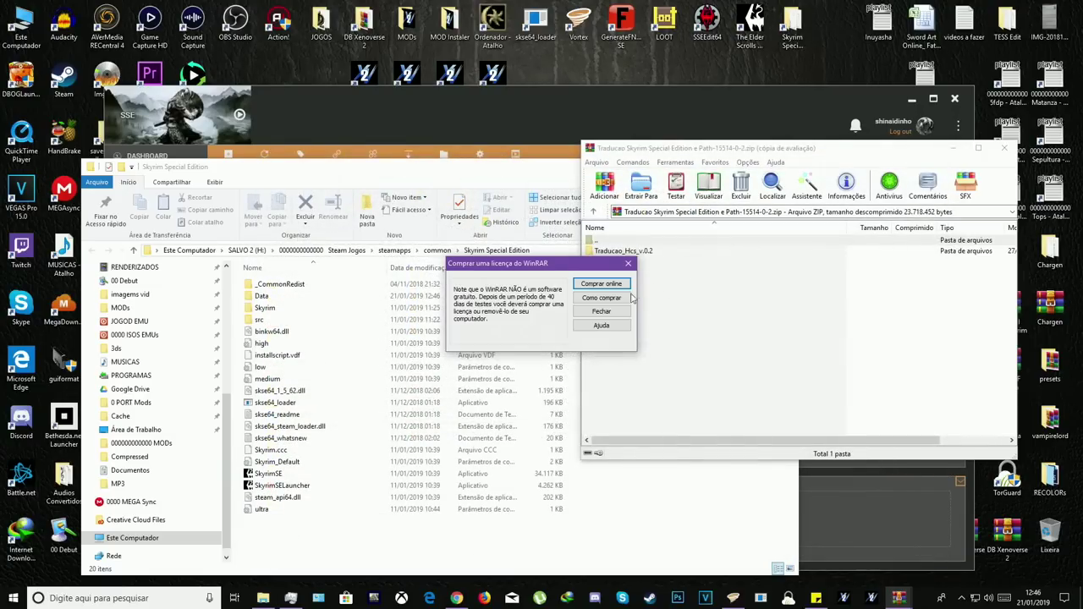
pyautogui.click(602, 311)
pyautogui.doubleClick(626, 252)
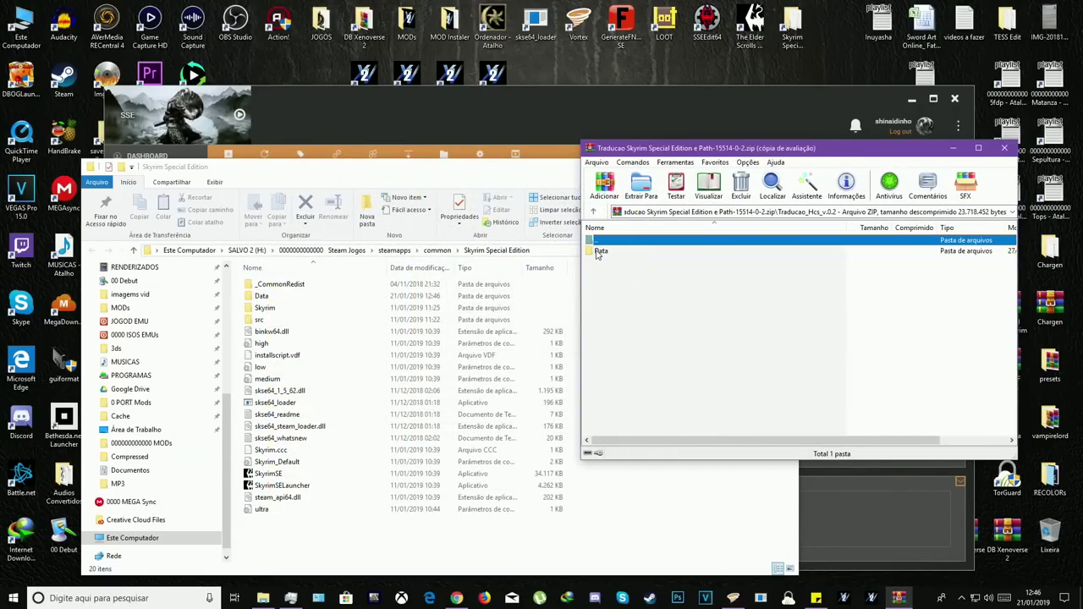
# - Extract the translation's Data folder into the Skyrim Special Edition folder, replacing the existing Unofficial Skyrim Special Edition Patch.esp, and close both windows
pyautogui.click(597, 252)
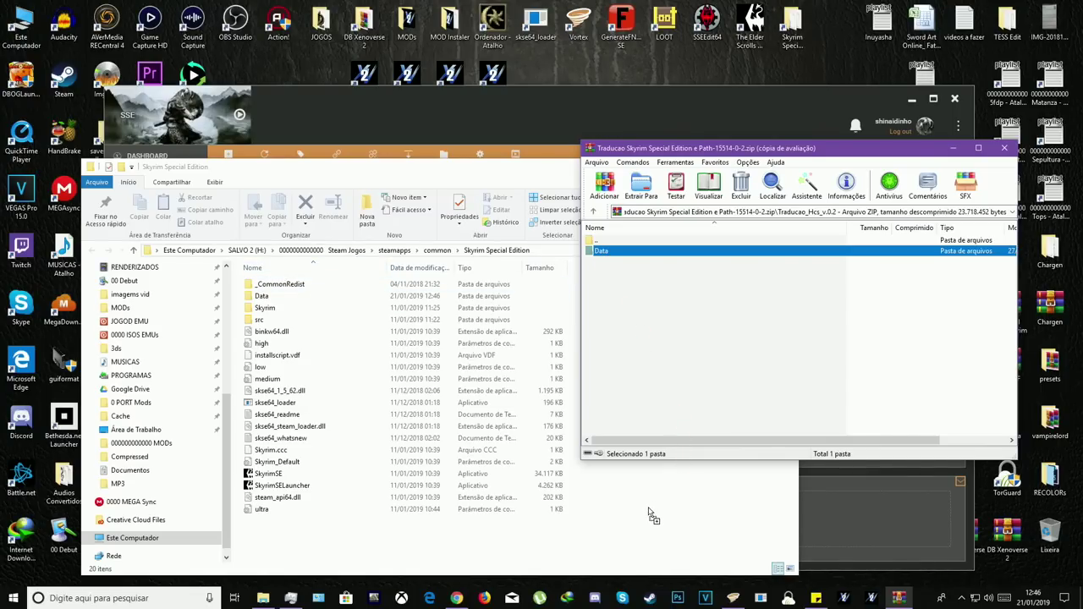
pyautogui.moveTo(652, 516); pyautogui.dragTo(648, 510)
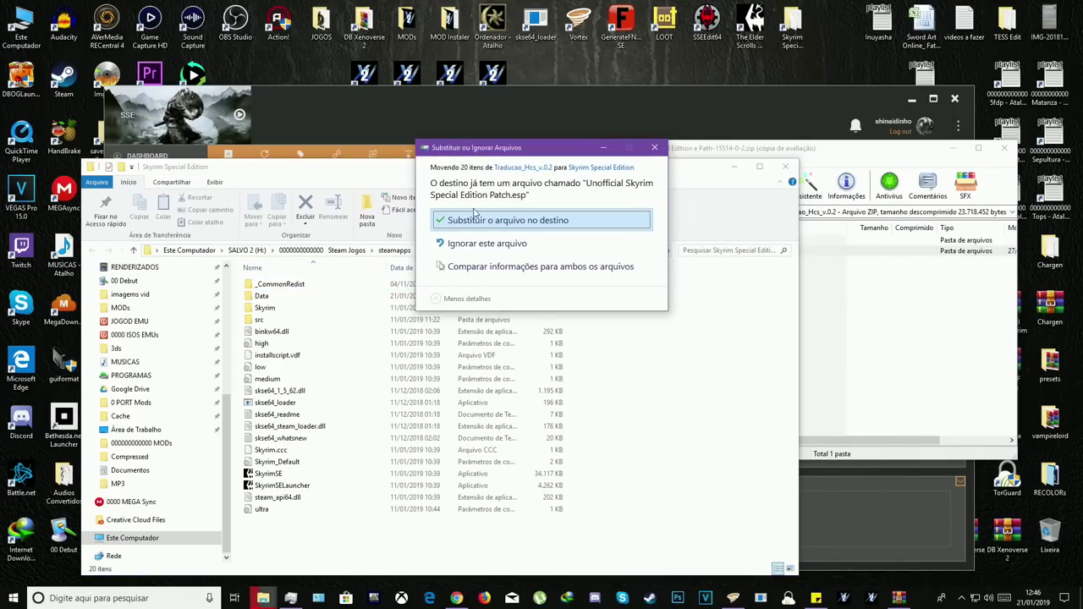
pyautogui.click(490, 224)
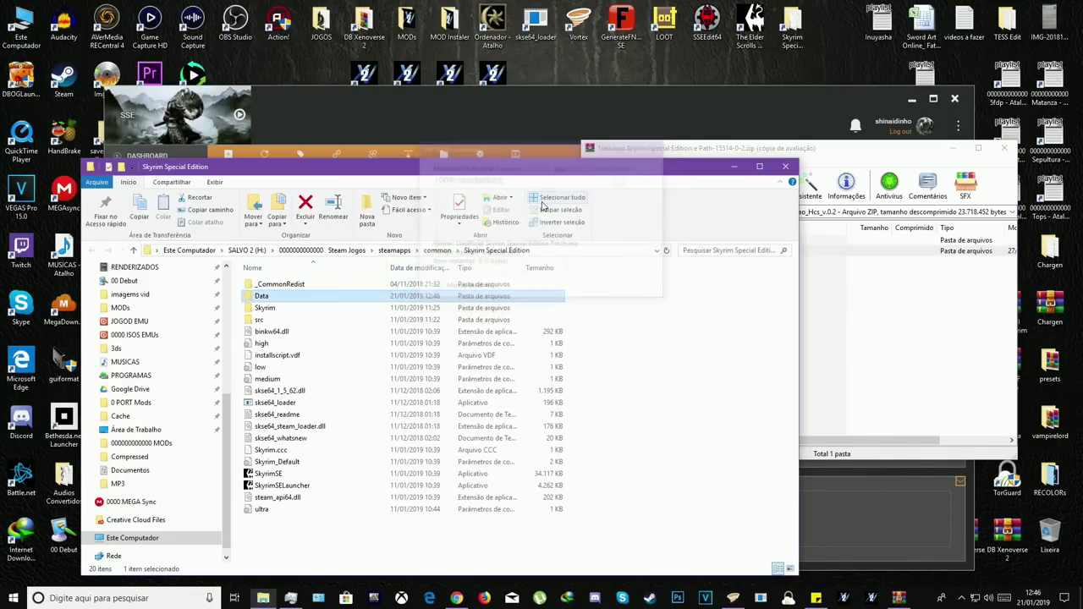
pyautogui.click(1004, 148)
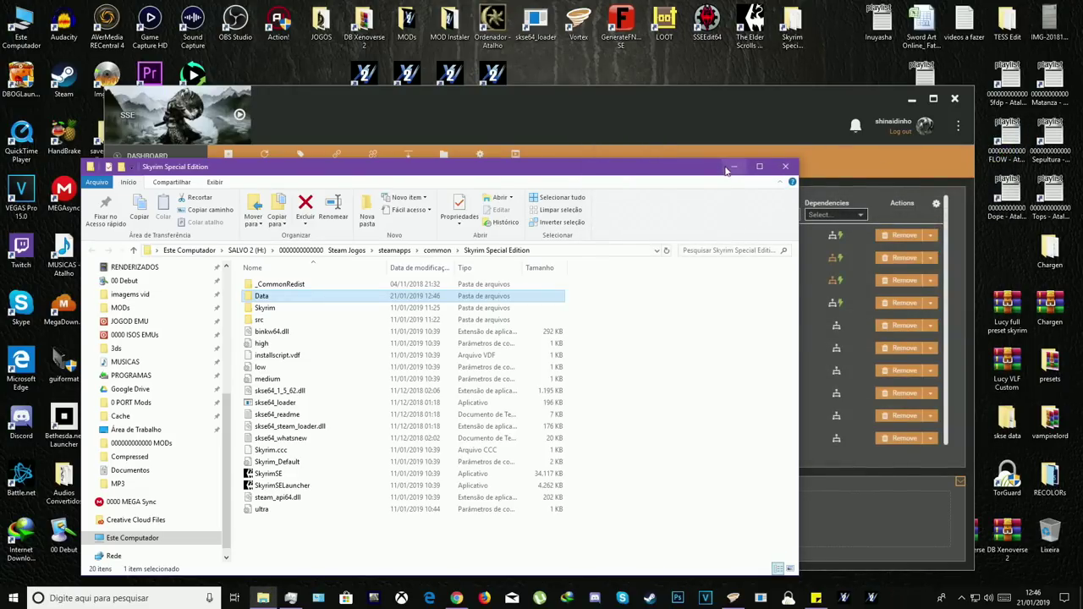
pyautogui.click(786, 166)
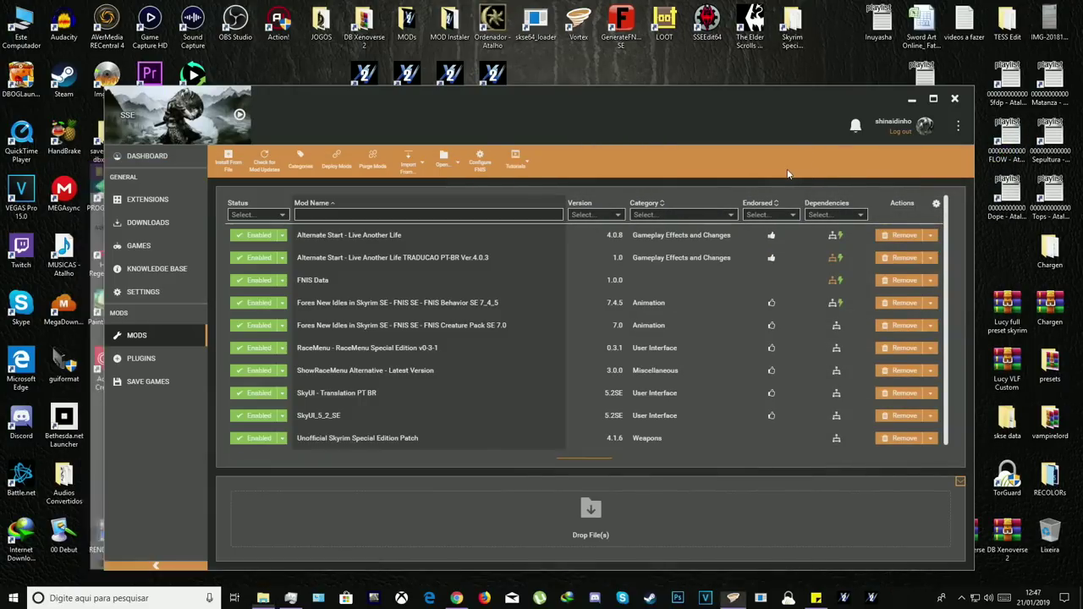
# - In Vortex, install the Traducao Skyrim Special Edition e Path-15514-0-2 archive from file and enable the mod
pyautogui.click(227, 160)
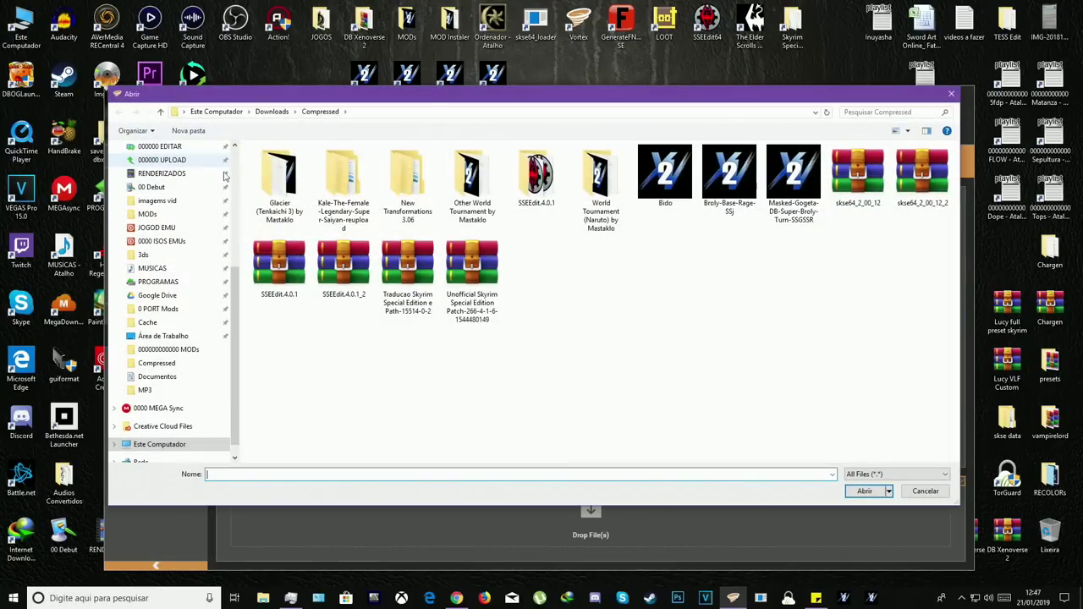
pyautogui.click(406, 269)
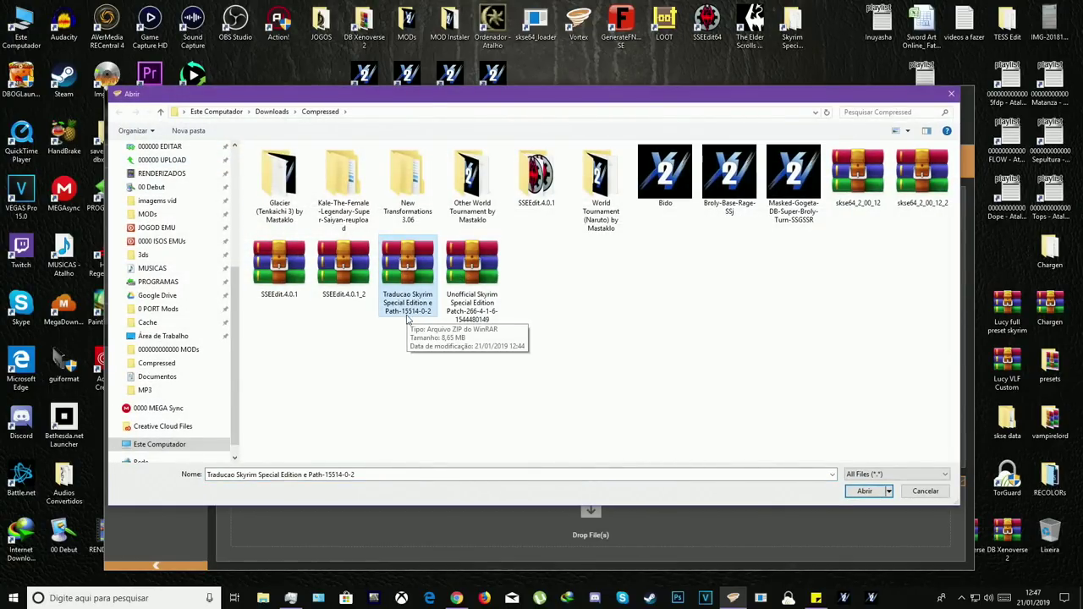
pyautogui.click(864, 490)
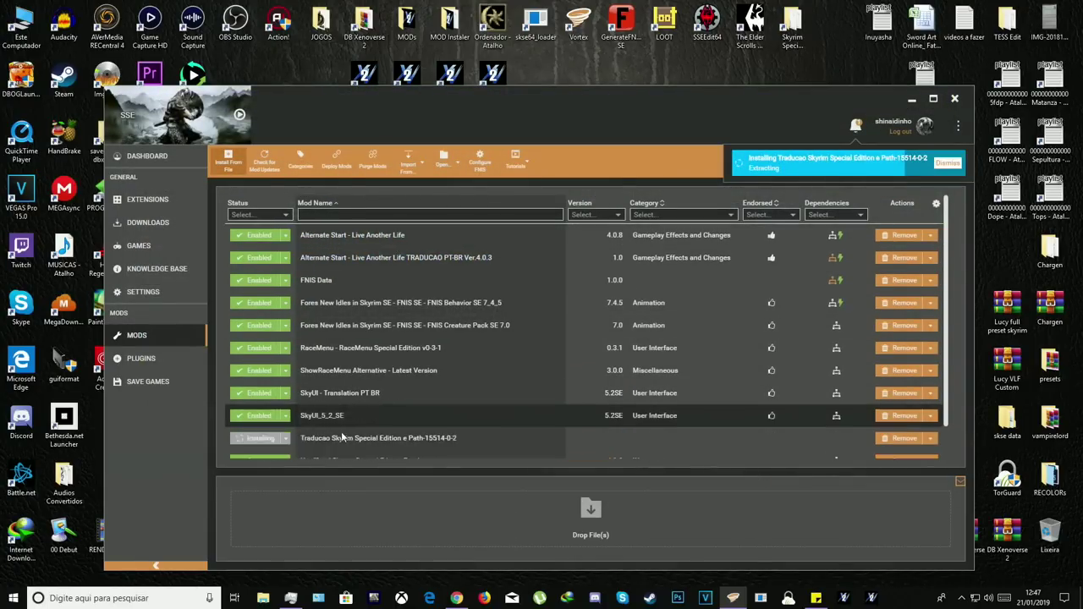
pyautogui.click(256, 437)
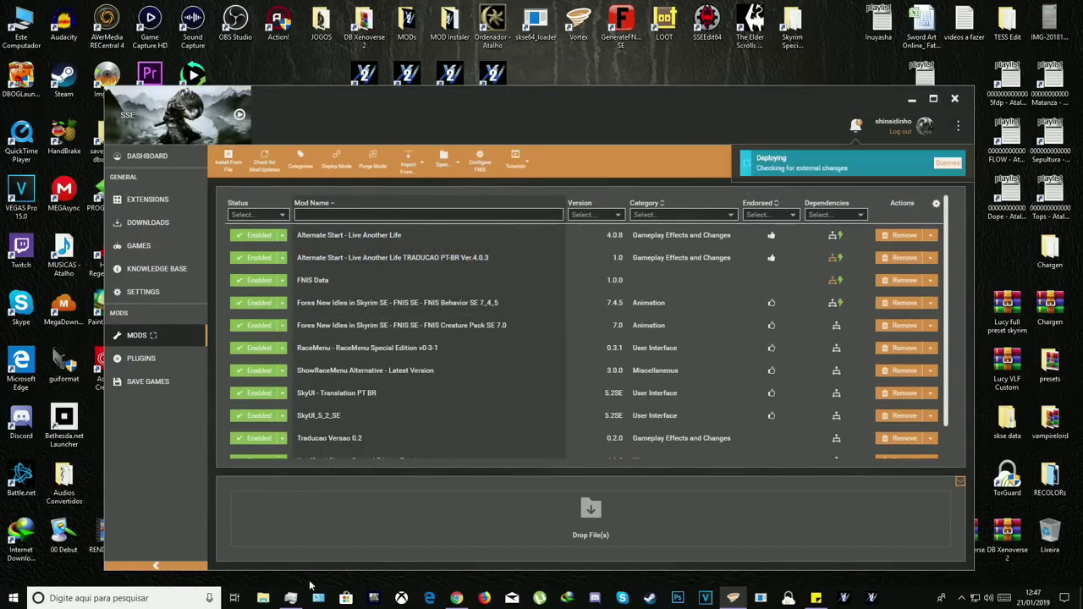
# - Start another install from file and open the Traducao Skyrim Special Edition e Path-15514-0-2 archive in WinRAR from the file picker
pyautogui.click(278, 489)
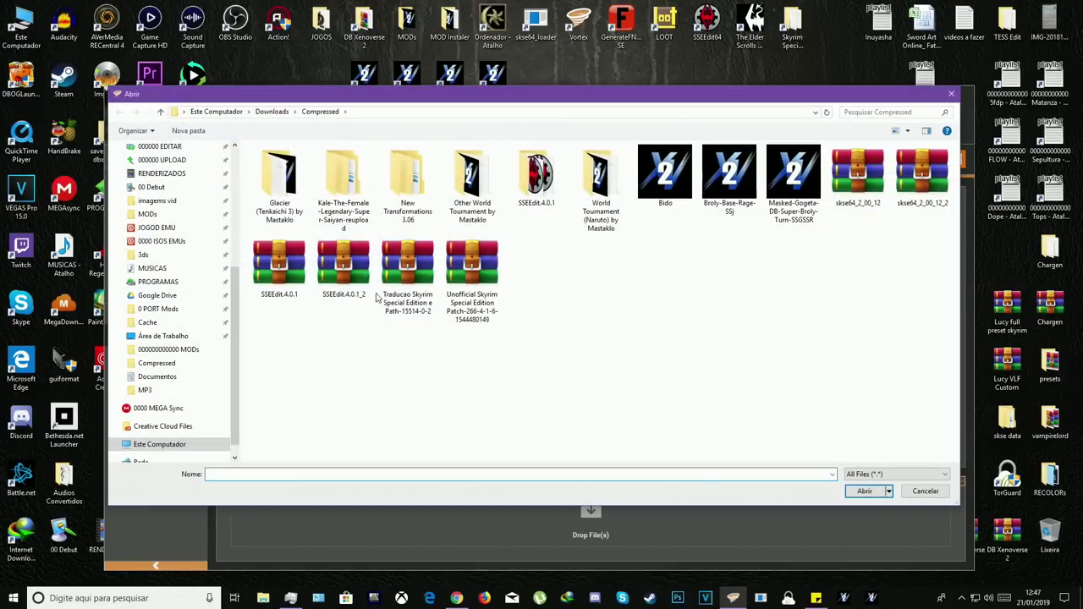
pyautogui.click(404, 279)
pyautogui.rightClick(402, 271)
pyautogui.click(415, 292)
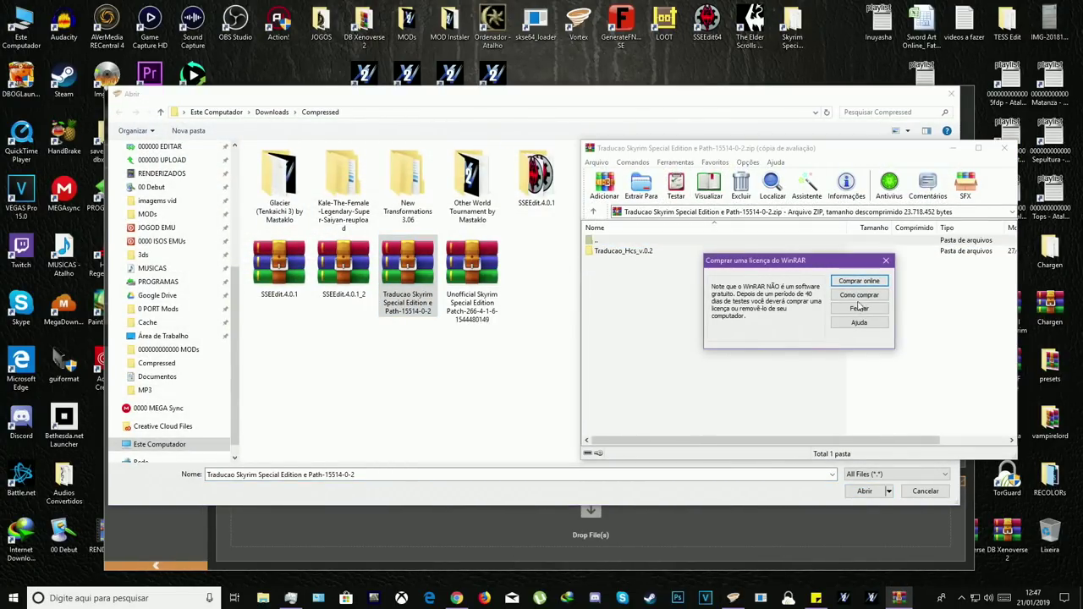
pyautogui.click(860, 308)
# - Extract the Data folder from the archive's Traducao_Hcs_v.0.2 folder into the Compressed downloads folder
pyautogui.click(622, 251)
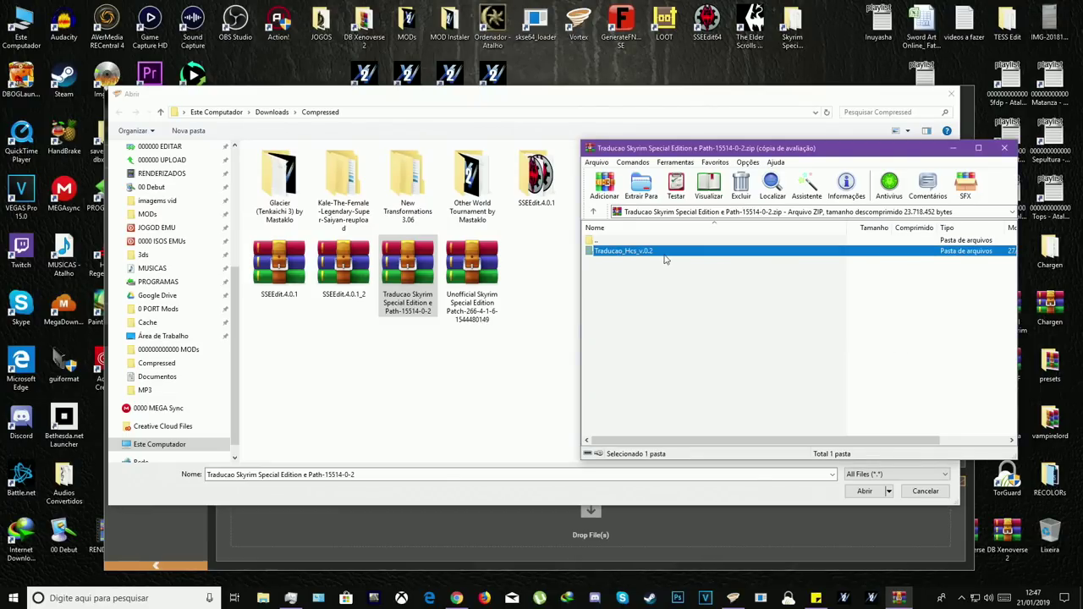
pyautogui.click(626, 290)
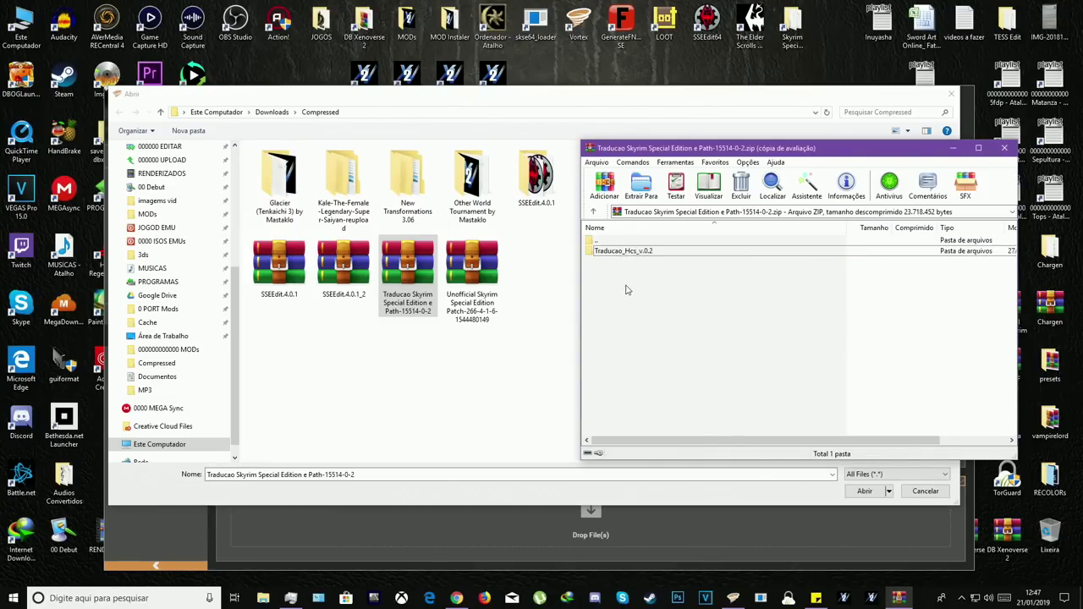
pyautogui.doubleClick(622, 252)
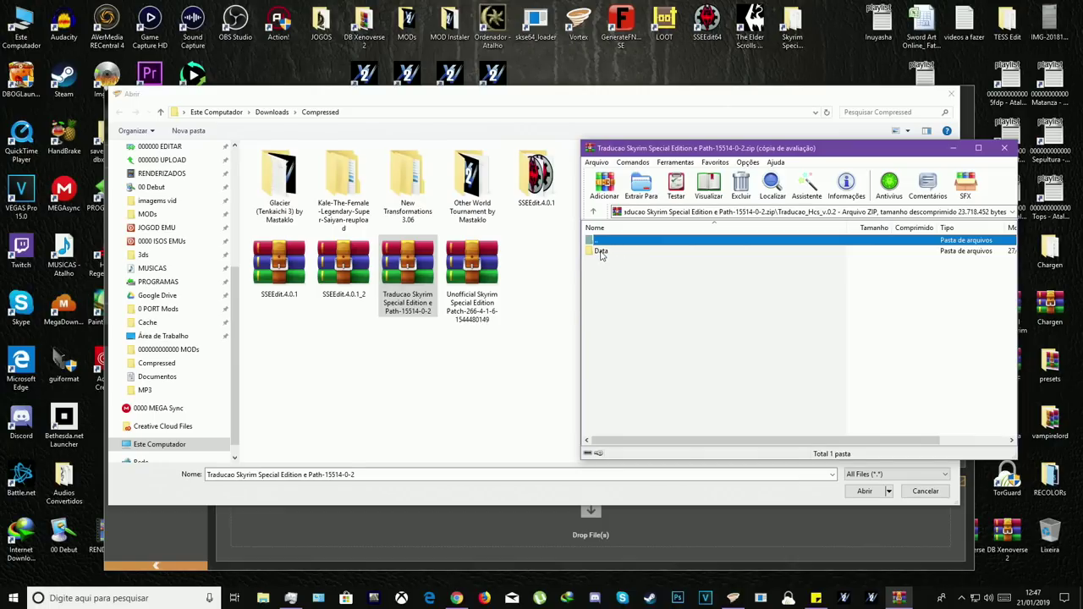
pyautogui.click(602, 252)
pyautogui.moveTo(561, 283); pyautogui.dragTo(557, 288)
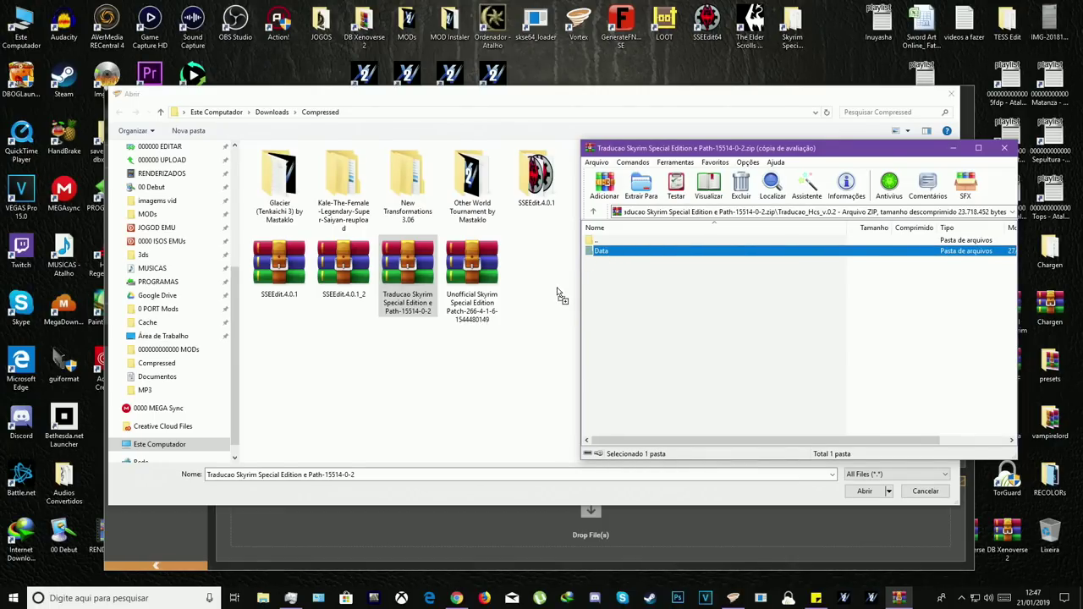
pyautogui.moveTo(557, 294); pyautogui.dragTo(557, 294)
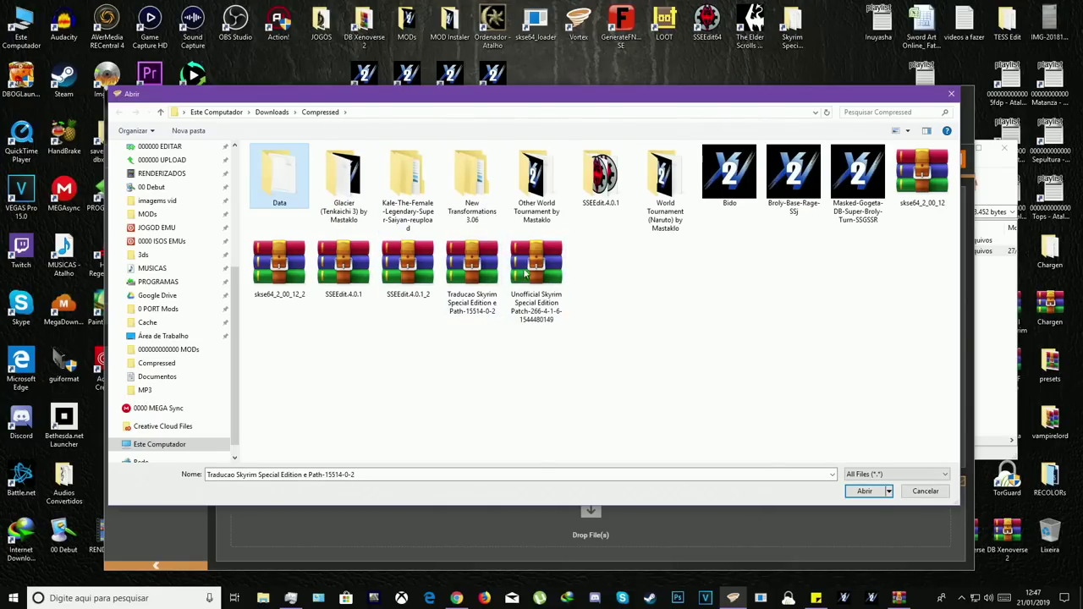
# - Review how the Data folder is nested under Traducao_Hcs_v.0.2 in the original translation archive, and close the archive
pyautogui.click(1002, 156)
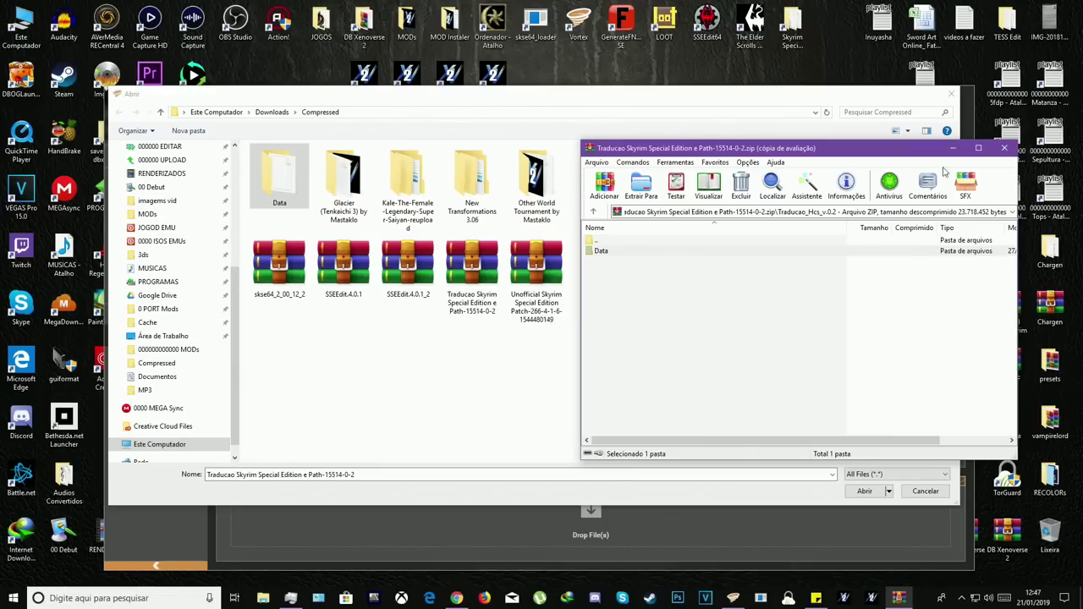
pyautogui.moveTo(736, 154); pyautogui.dragTo(783, 165)
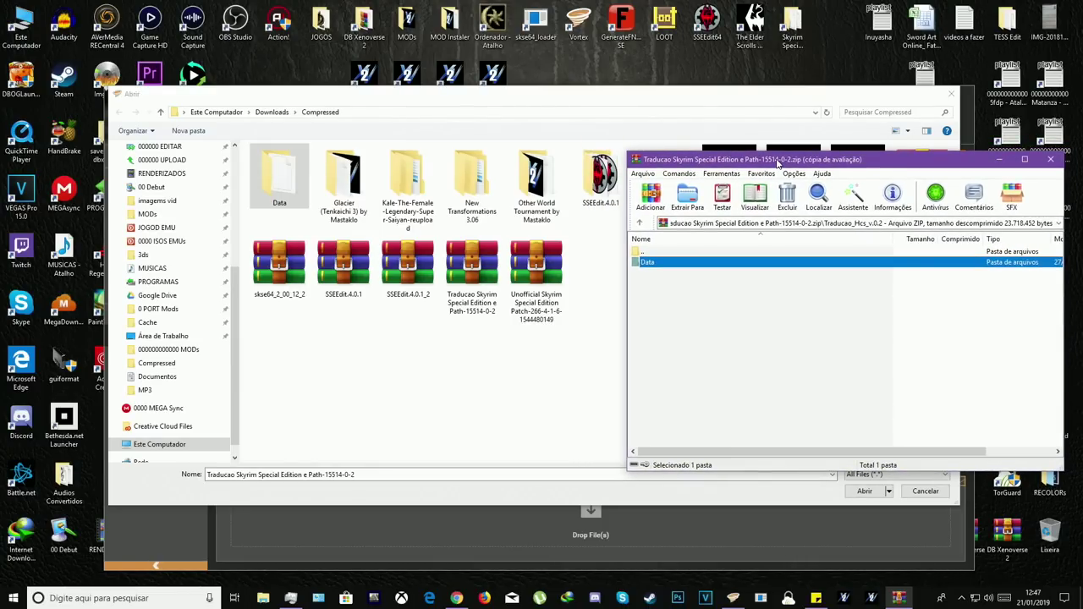
pyautogui.doubleClick(651, 252)
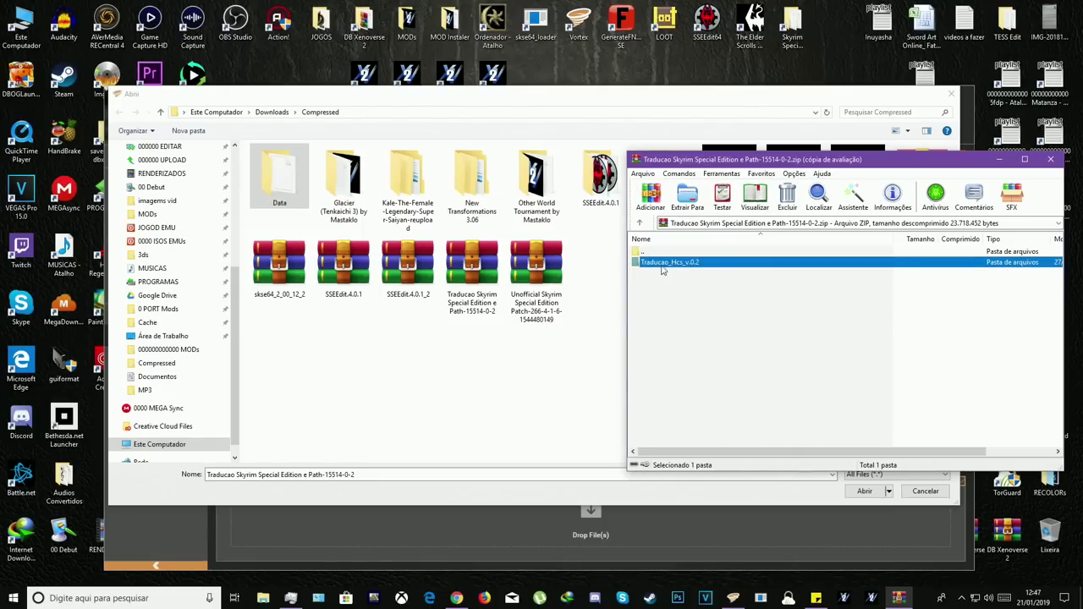
pyautogui.doubleClick(653, 264)
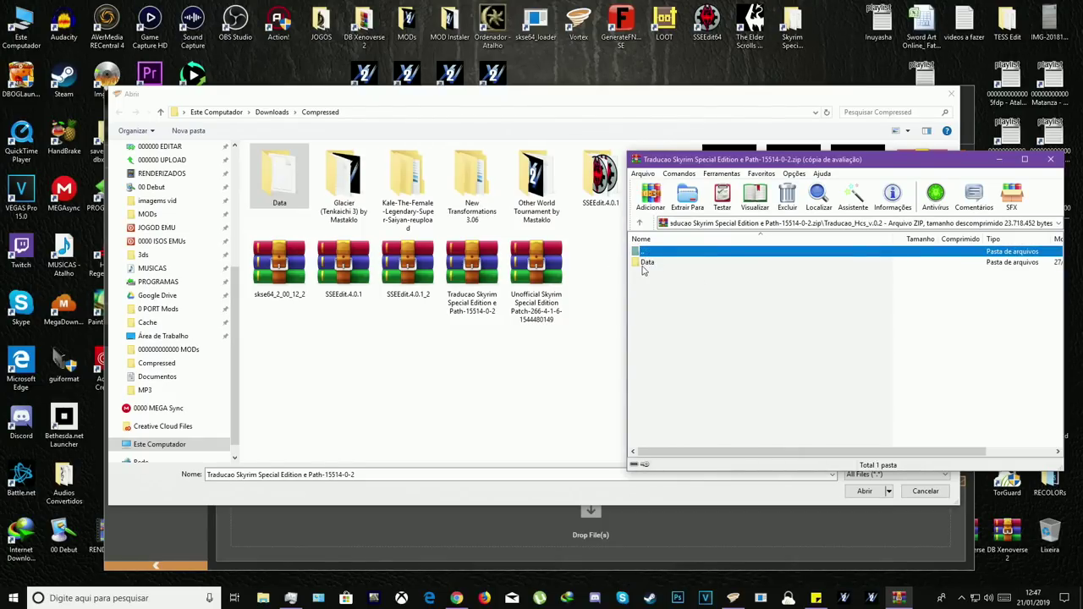
pyautogui.click(1049, 159)
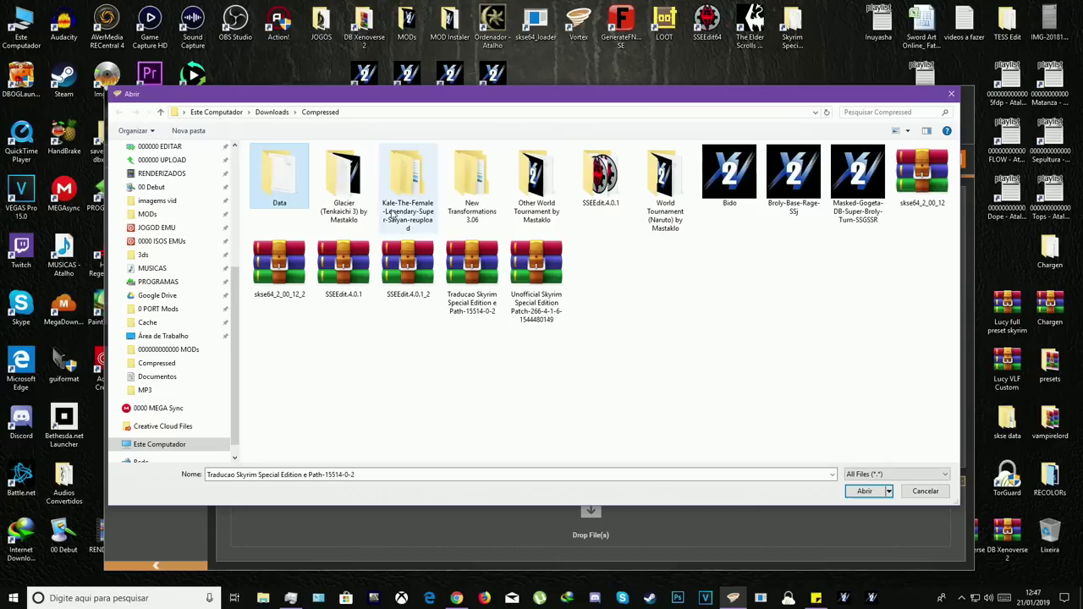
# - Compress the extracted Data folder into a RAR archive named "Traducao Skyrim Special Edition e Path", reusing the original archive's name without its number suffix
pyautogui.click(475, 296)
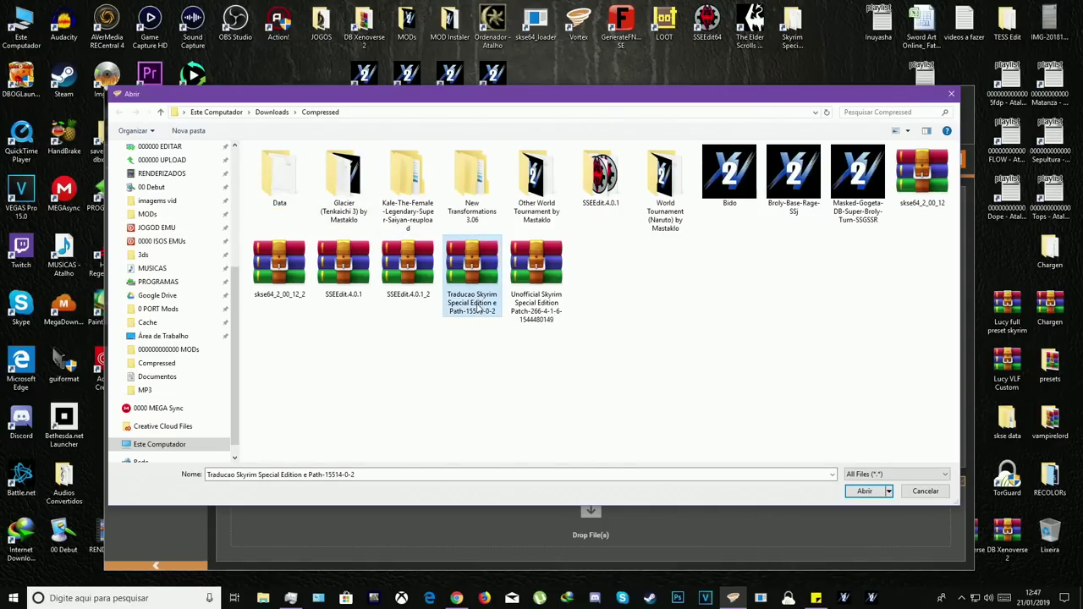
pyautogui.rightClick(479, 309)
pyautogui.click(508, 342)
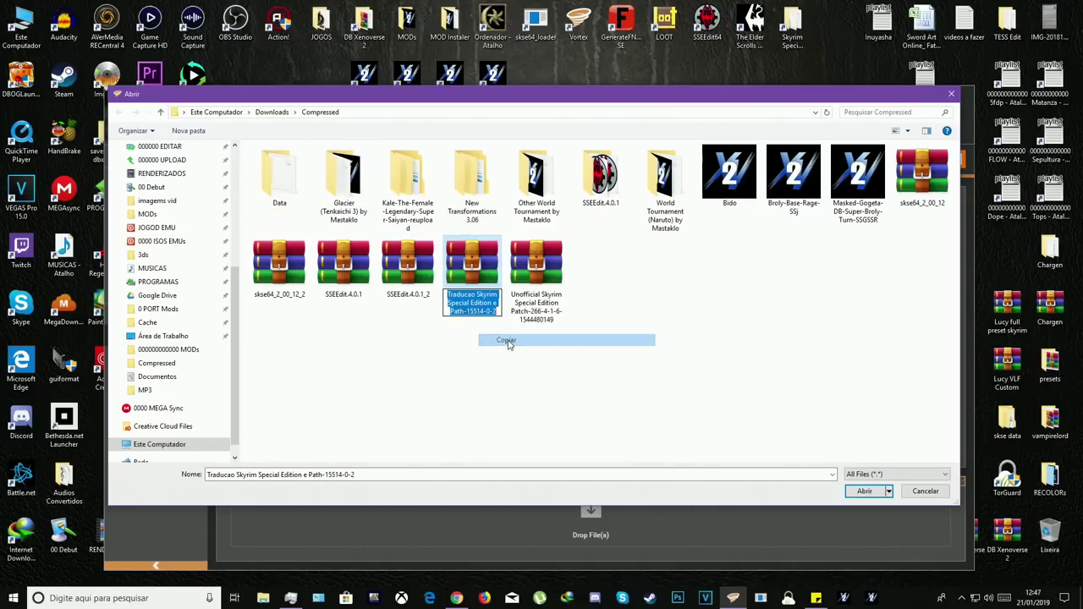
pyautogui.rightClick(274, 164)
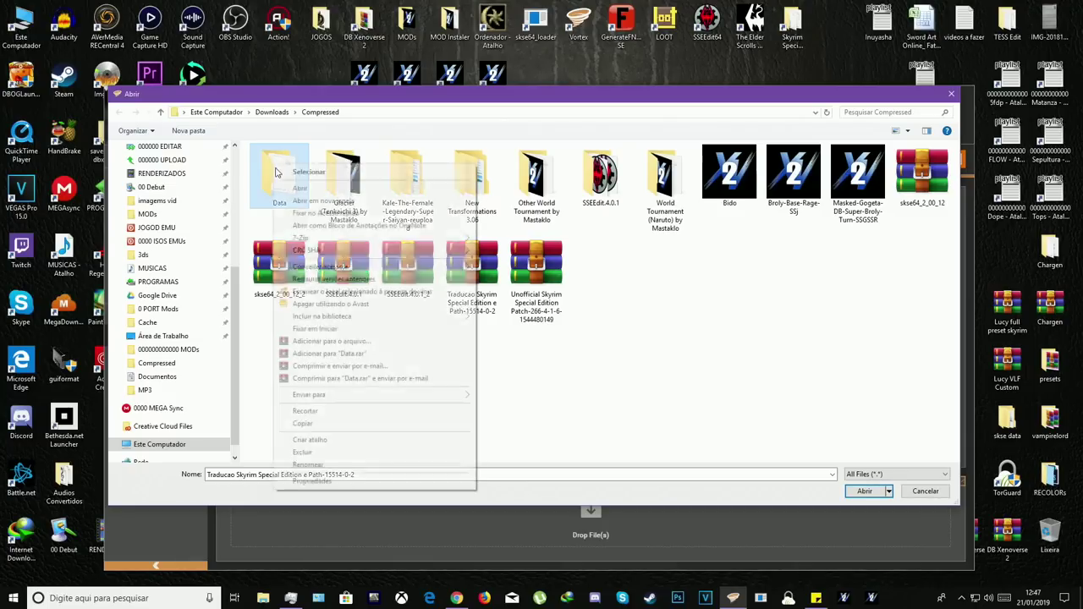
pyautogui.click(329, 342)
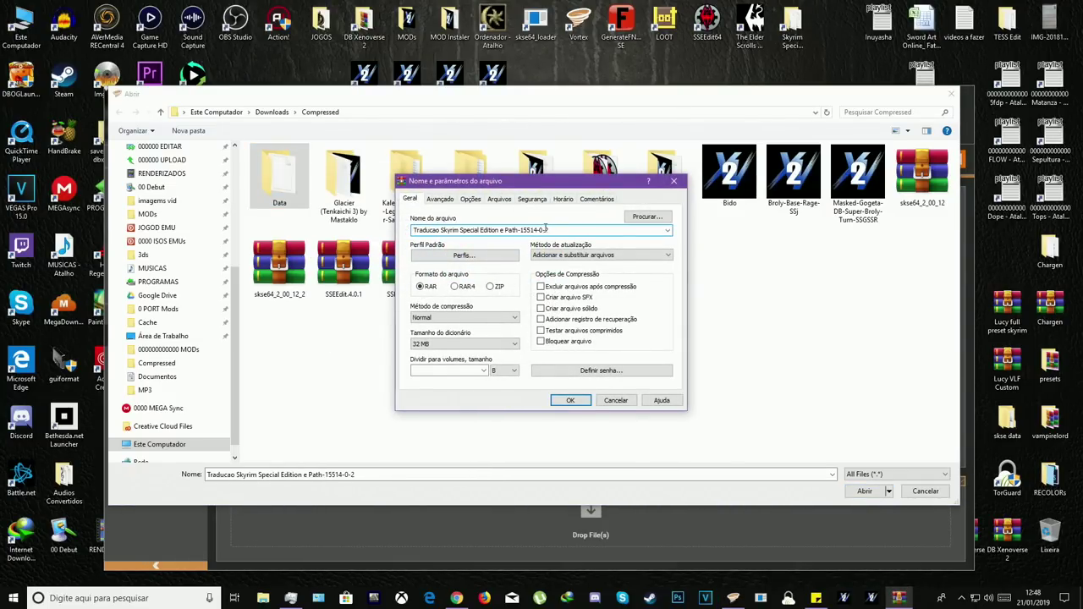
pyautogui.moveTo(545, 229); pyautogui.dragTo(523, 231)
pyautogui.press('BackSpace')
pyautogui.click(570, 400)
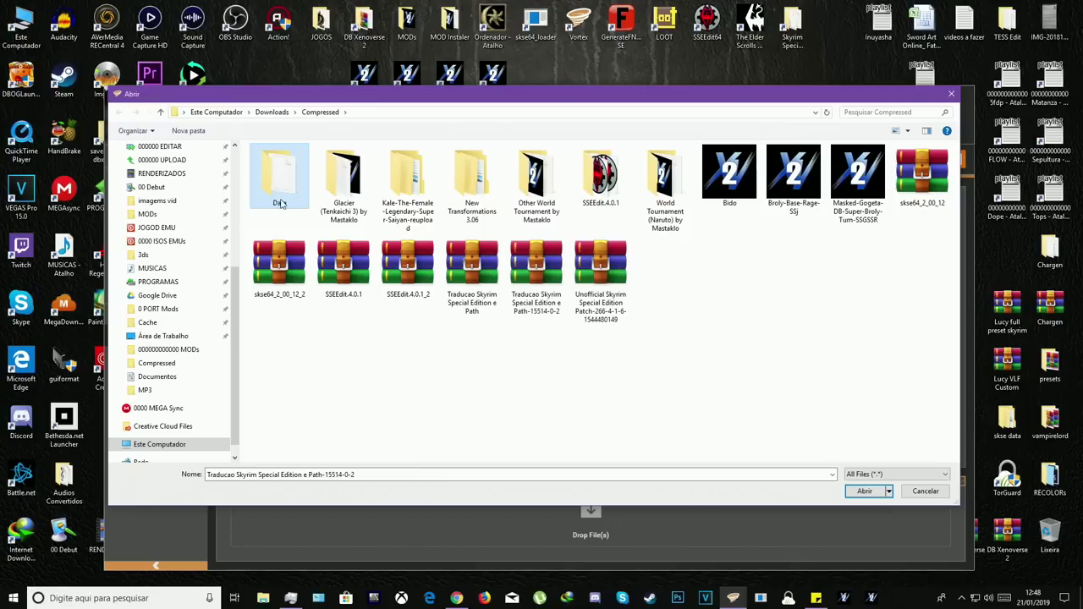
# - Check the contents of the repacked Traducao Skyrim Special Edition e Path archive and choose it as the mod file to install
pyautogui.rightClick(483, 287)
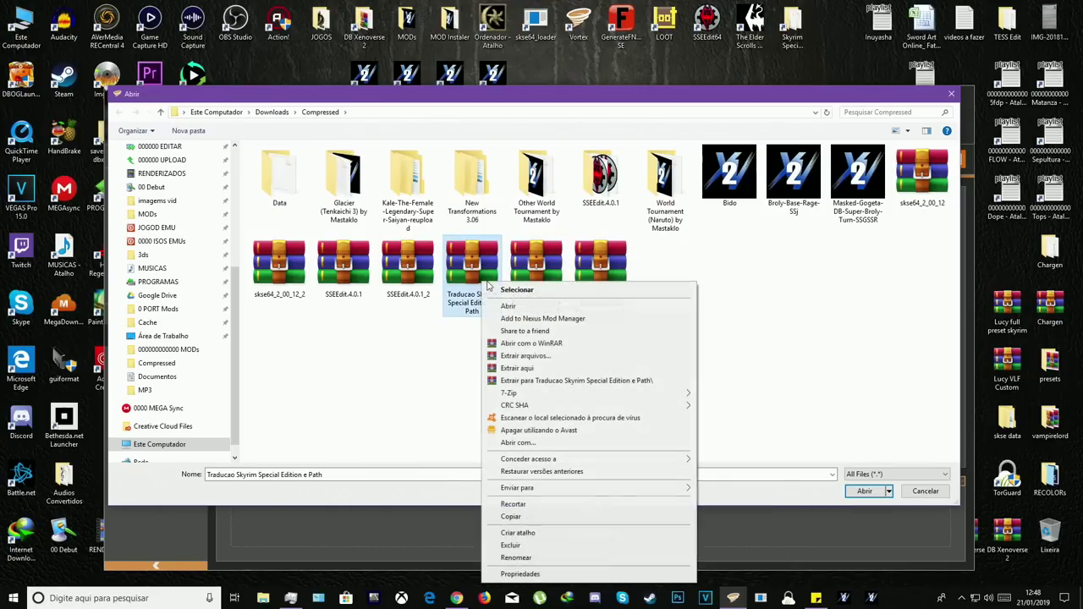
pyautogui.click(499, 306)
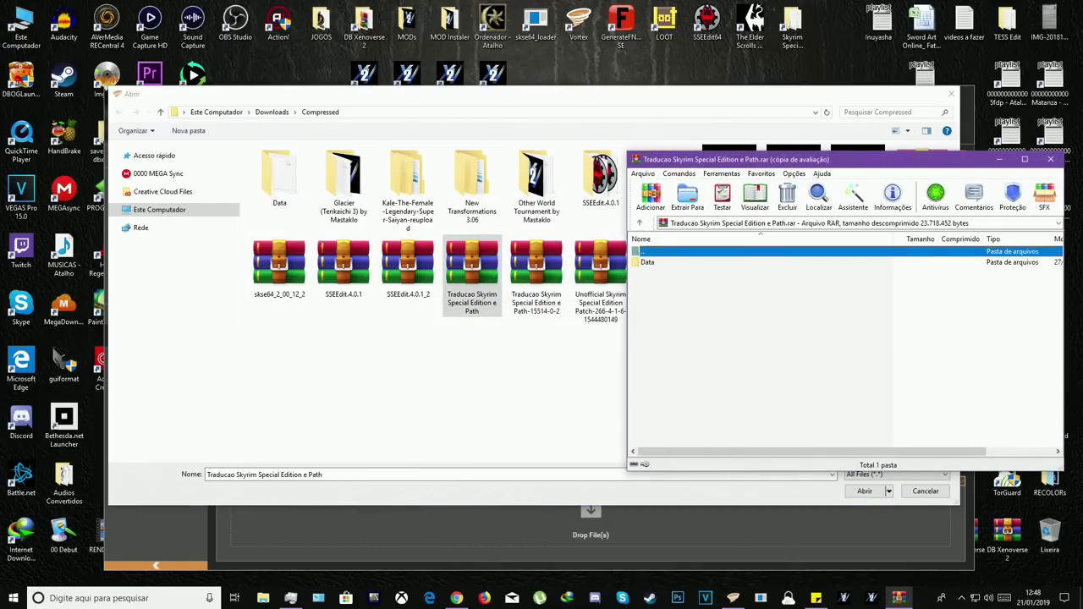
pyautogui.click(1049, 159)
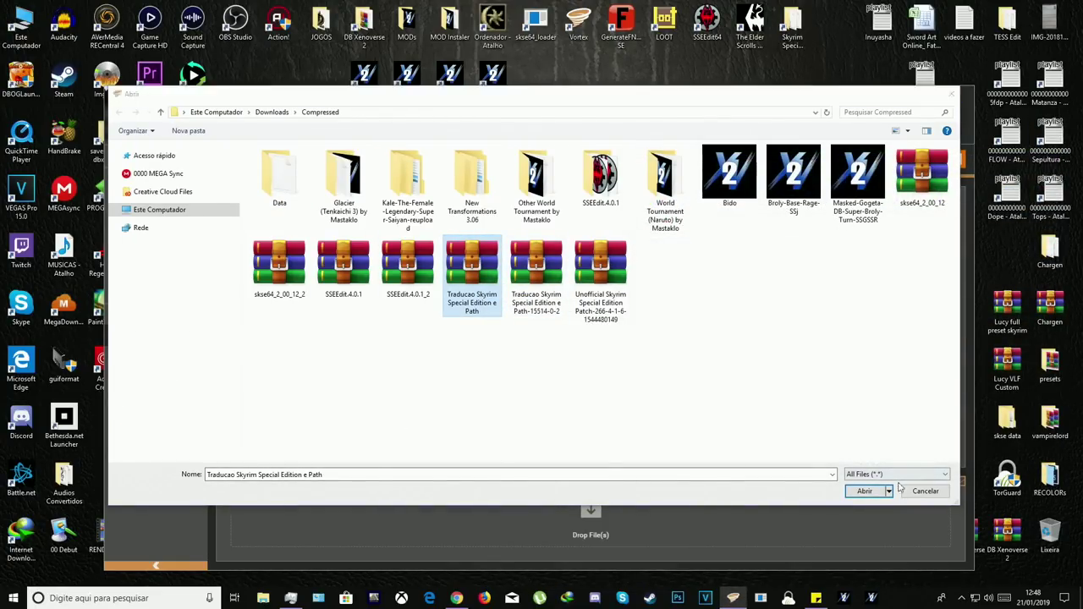
pyautogui.click(864, 490)
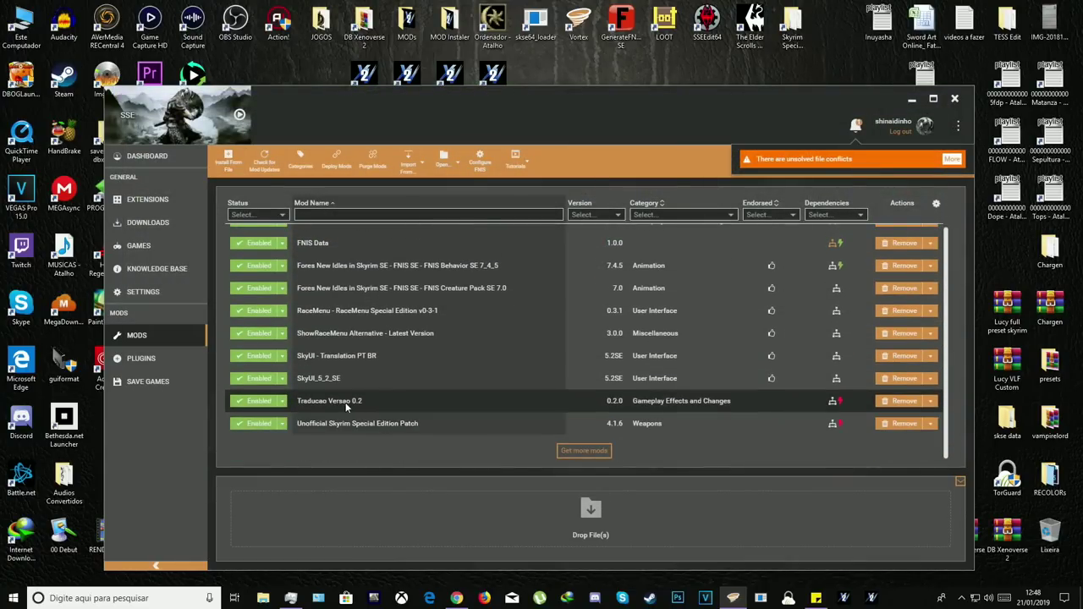
# - Uninstall the Traducao Versao 0.2 mod
pyautogui.click(282, 402)
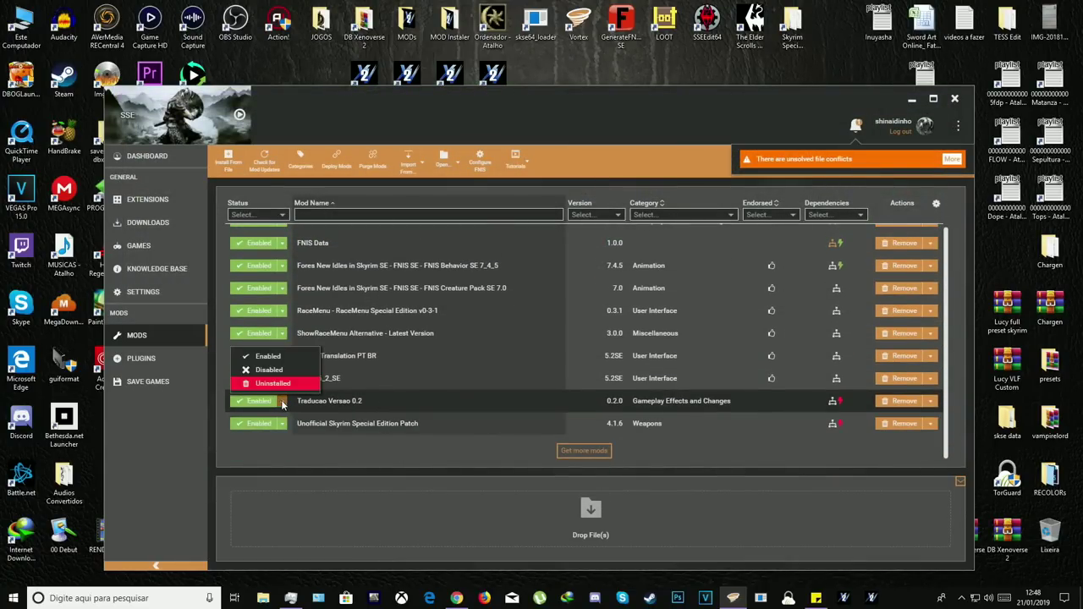
pyautogui.click(274, 384)
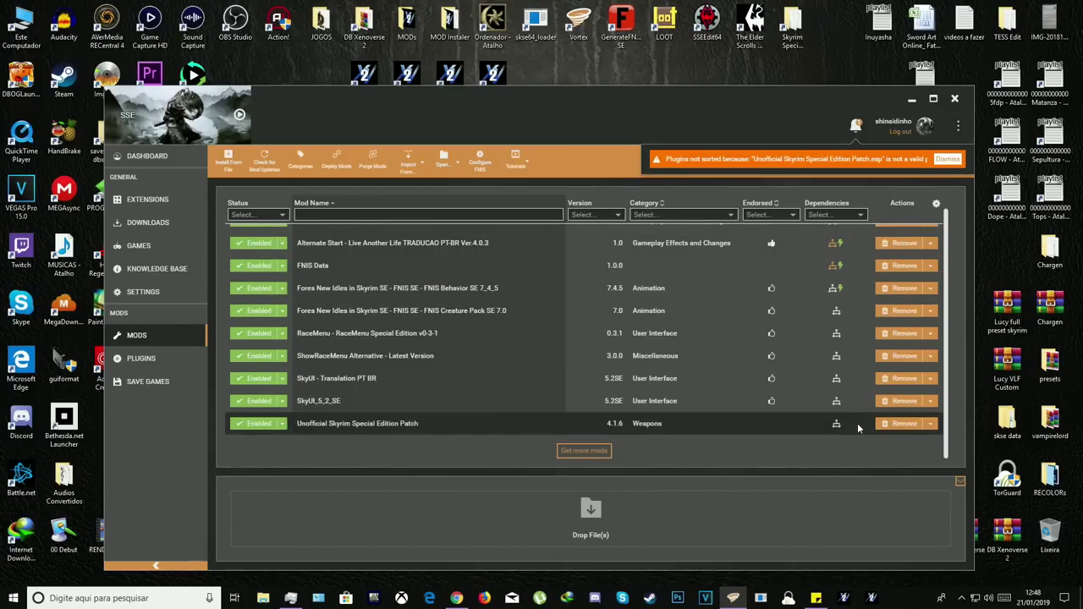
# - Install the repacked "Traducao Skyrim Special Edition e Path" archive from the Compressed folder after checking its Data folder, and enable the mod
pyautogui.click(228, 157)
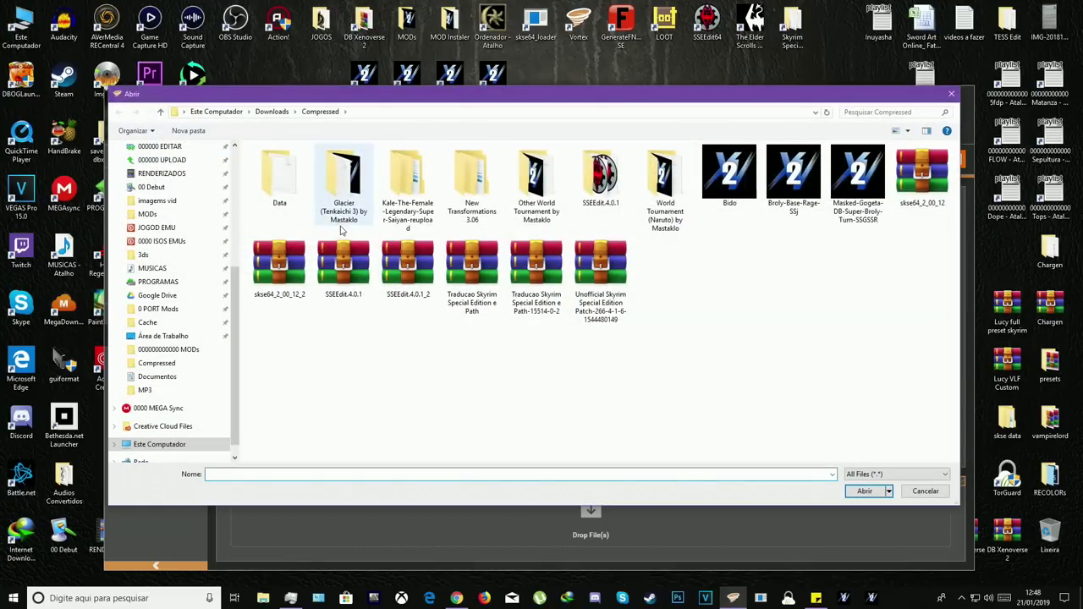
pyautogui.click(471, 286)
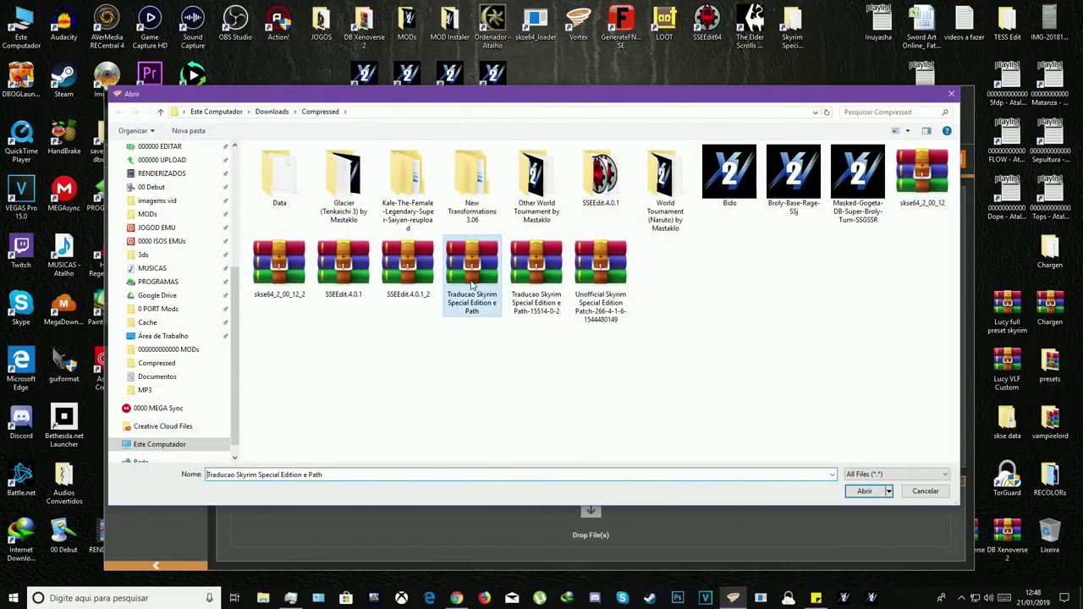
pyautogui.rightClick(471, 284)
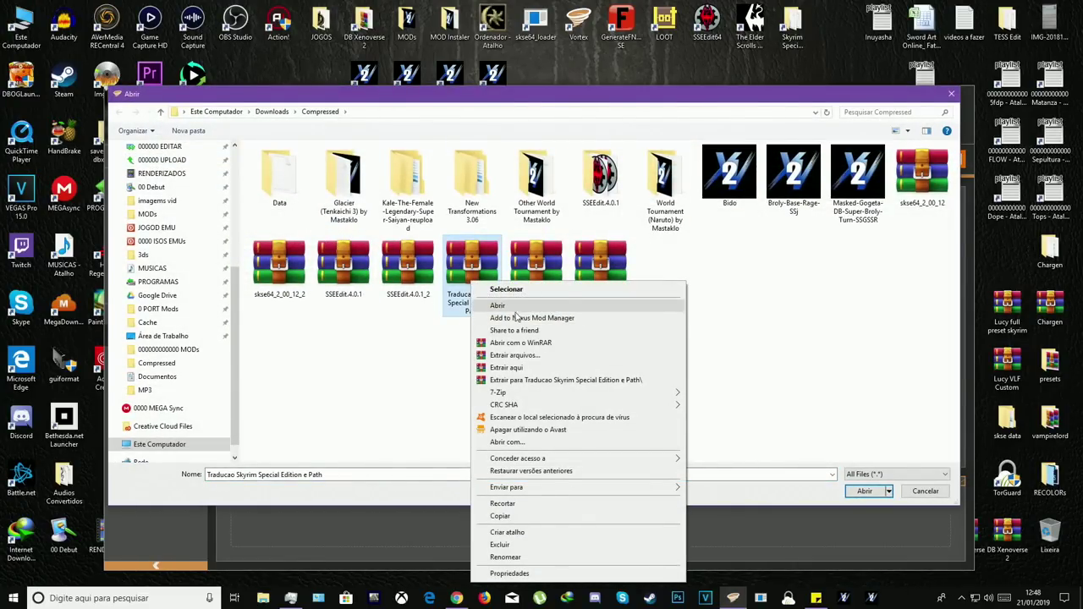
pyautogui.click(499, 306)
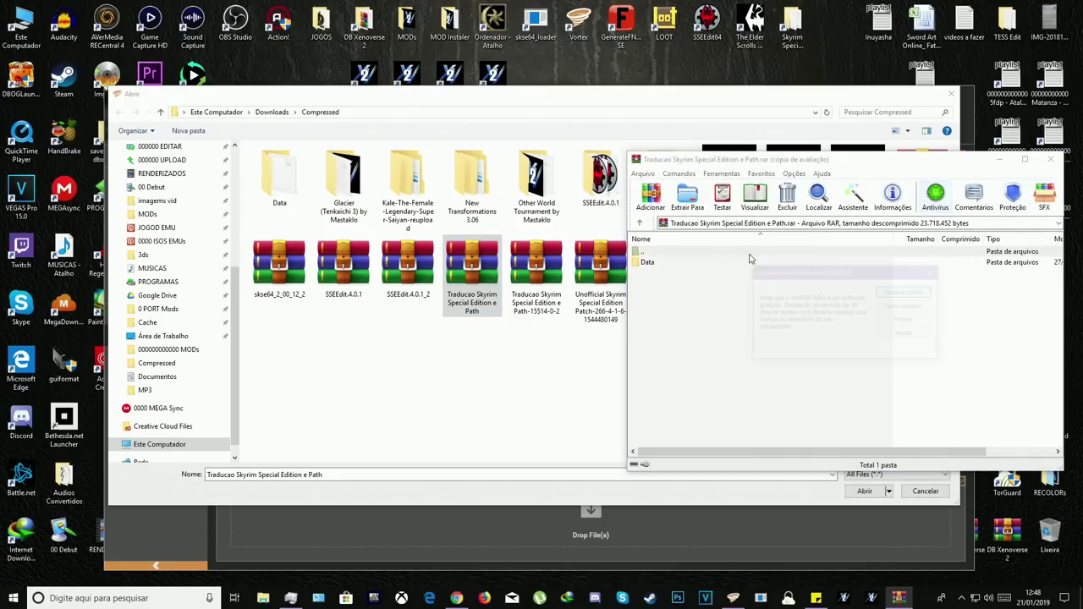
pyautogui.click(904, 313)
pyautogui.doubleClick(648, 262)
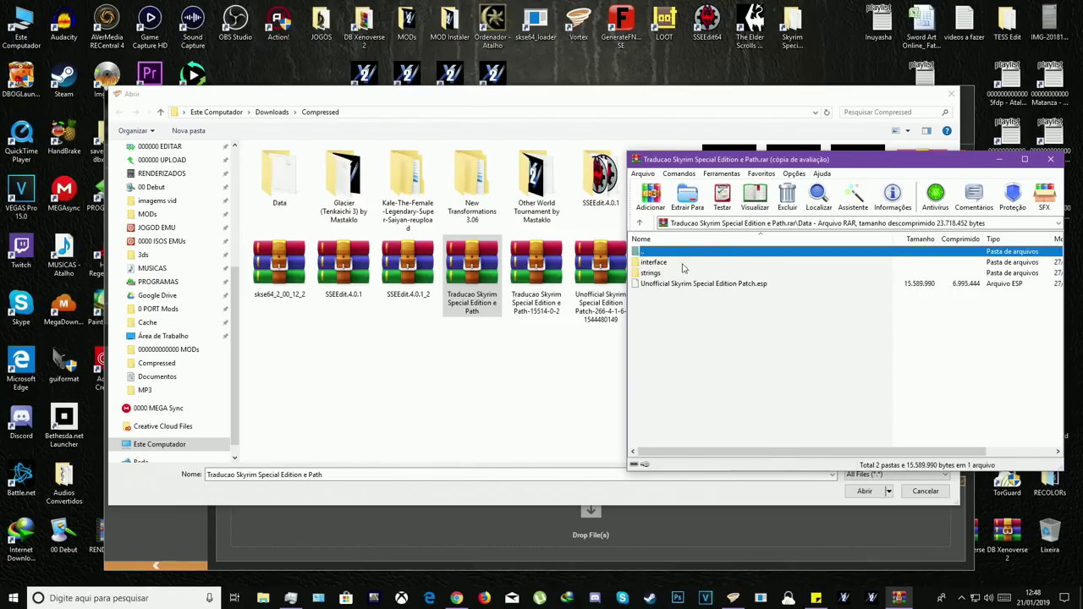
pyautogui.click(1050, 159)
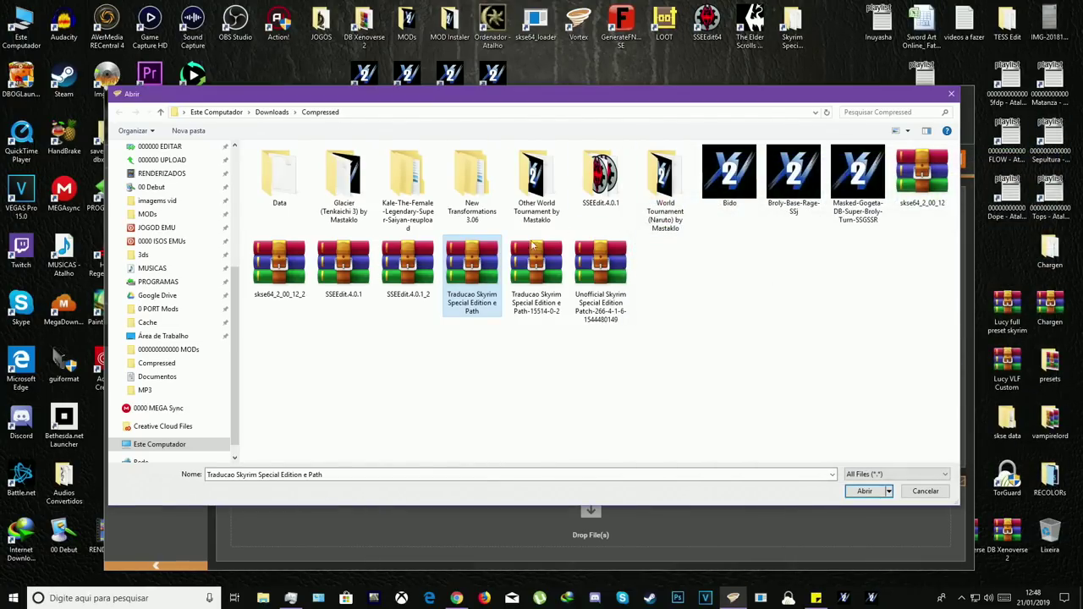
pyautogui.click(862, 491)
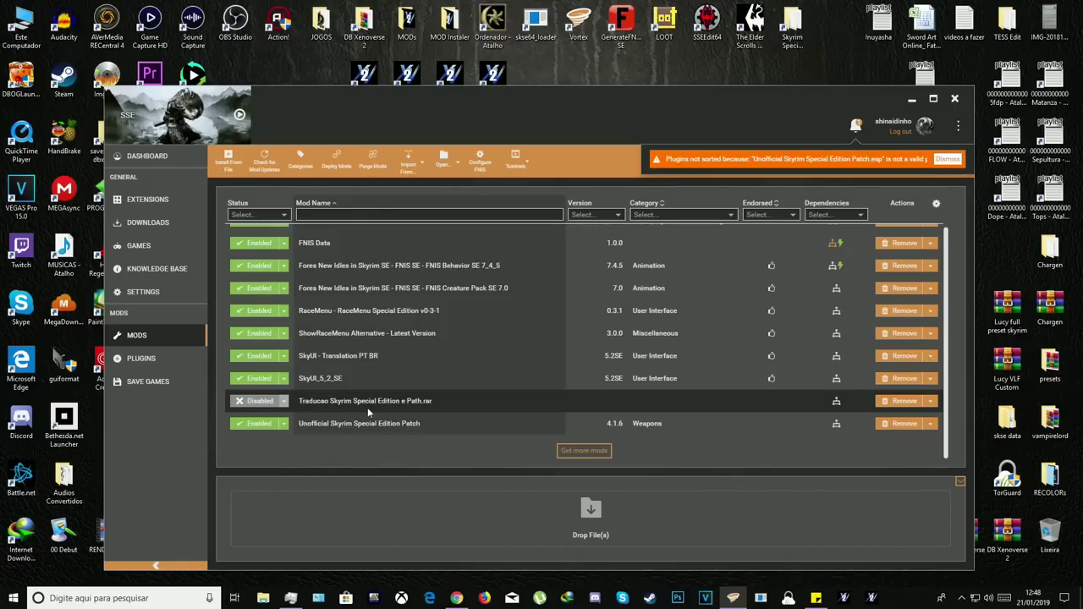
pyautogui.click(254, 401)
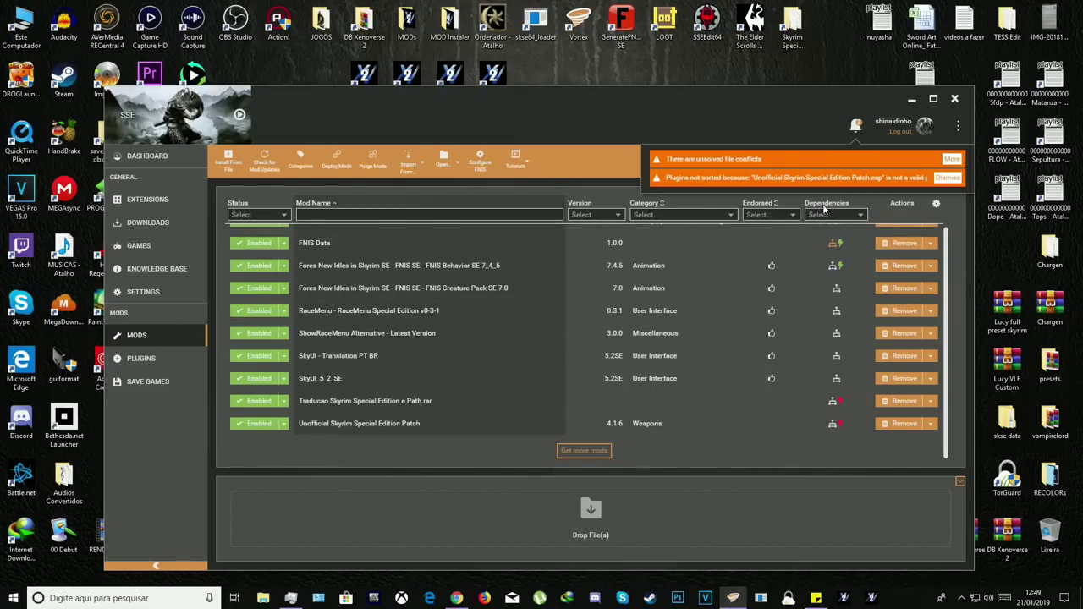
# - Sort the plugin load order and dismiss the notification about unsorted plugins
pyautogui.moveTo(689, 184)
pyautogui.click(170, 360)
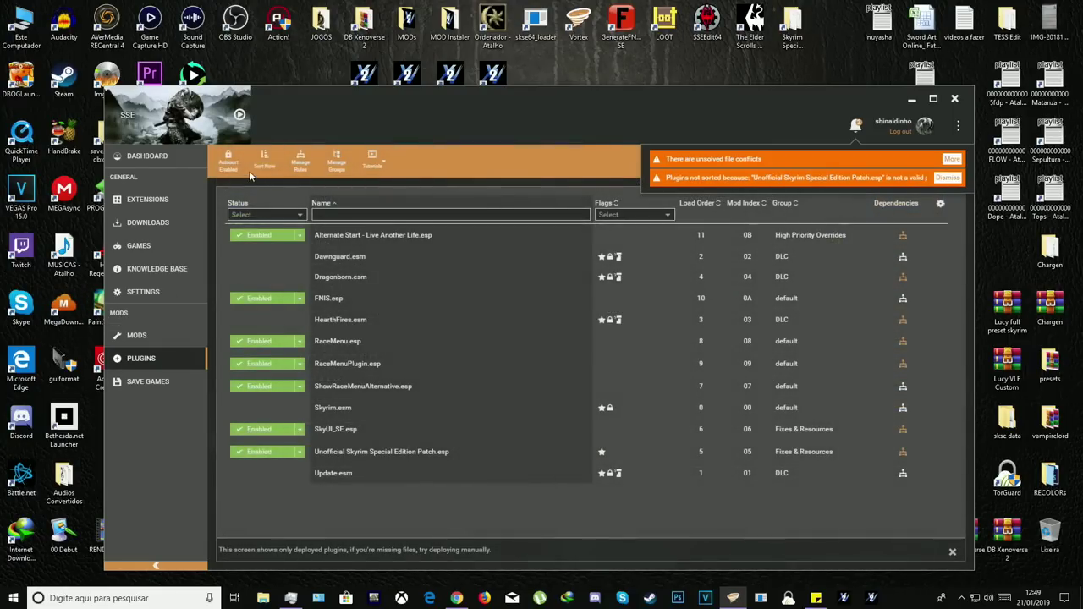
pyautogui.click(262, 162)
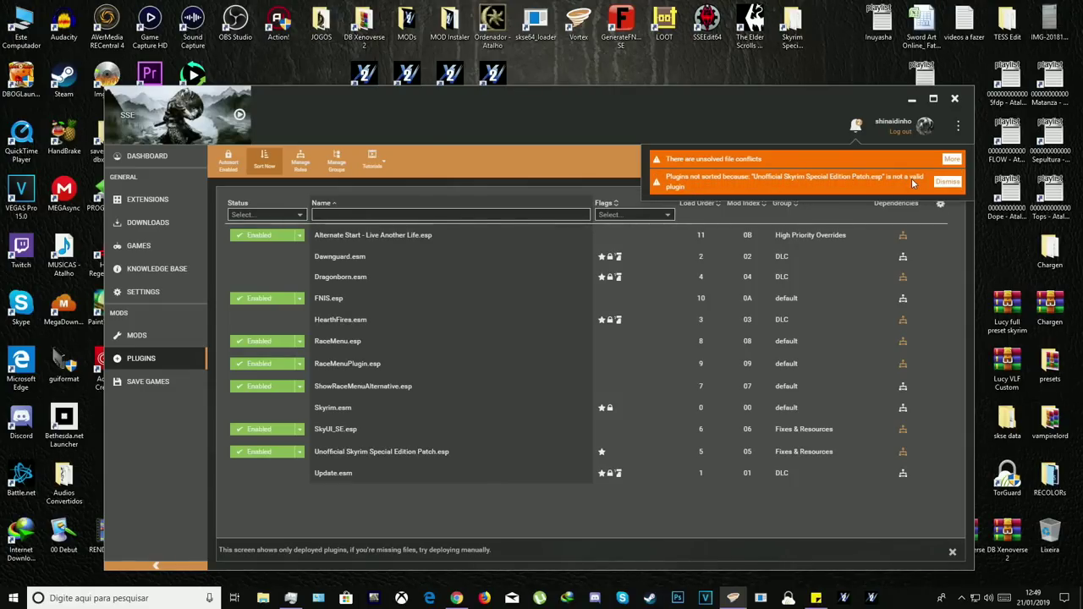
pyautogui.click(949, 182)
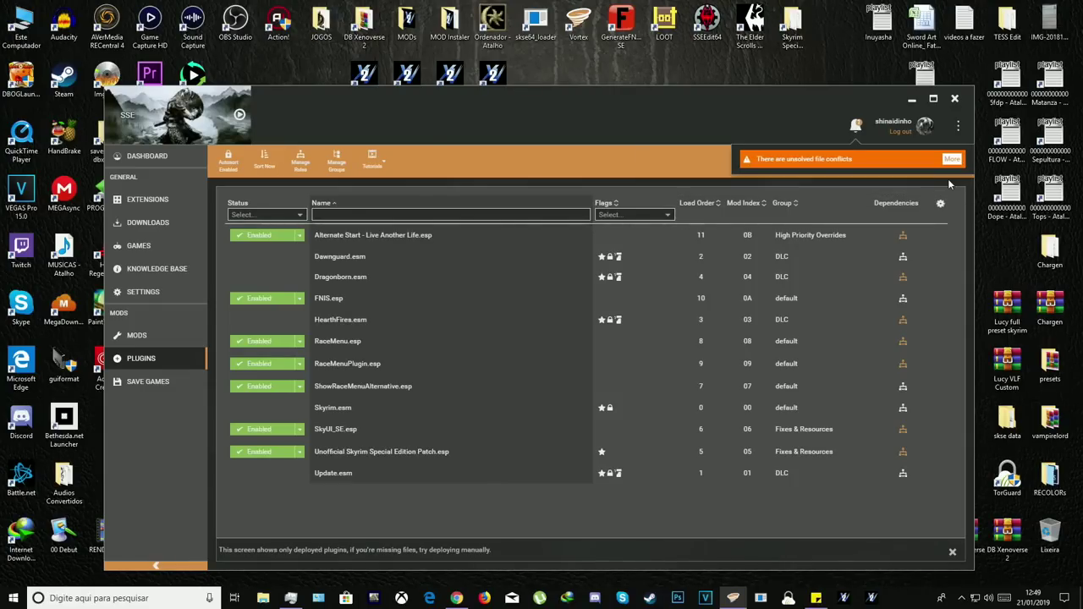
# - Resolve the file conflict between the Traducao Skyrim Special Edition e Path mod and the Unofficial Skyrim Special Edition Patch with a load rule, and deploy
pyautogui.click(141, 337)
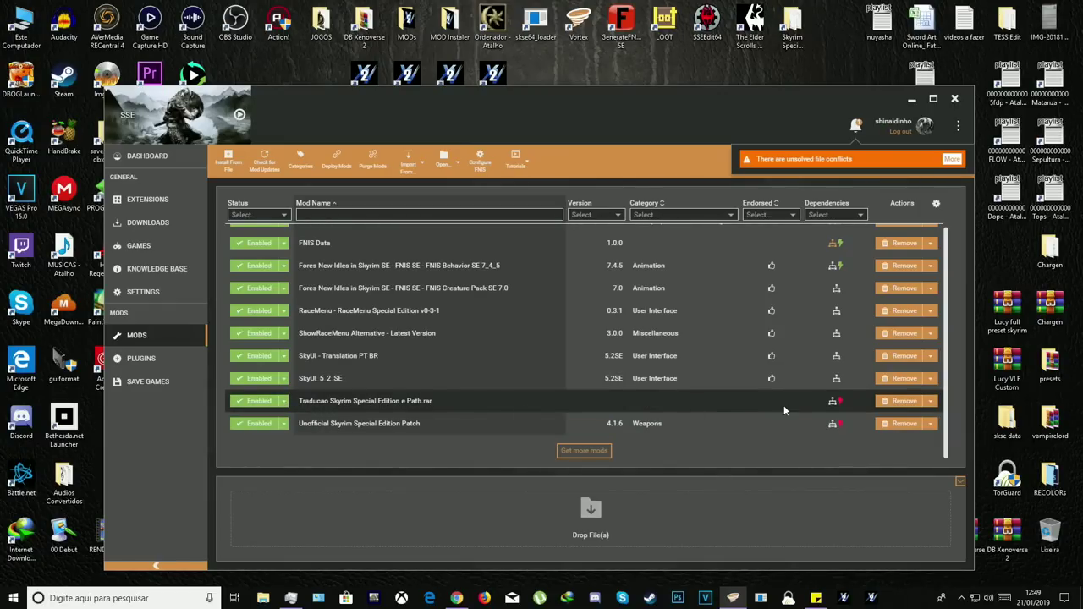
pyautogui.moveTo(841, 403)
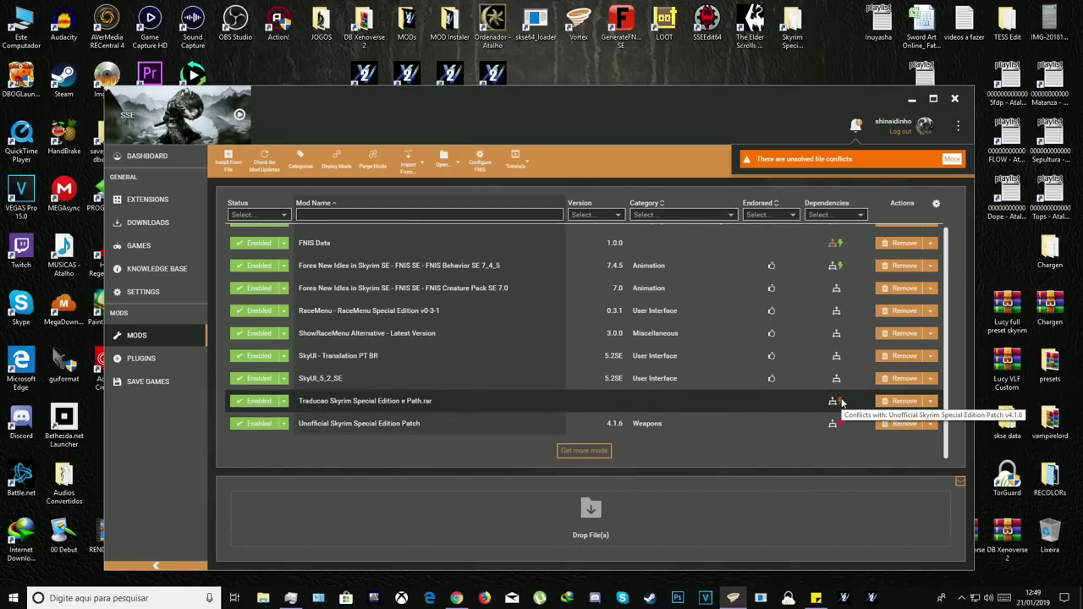
pyautogui.click(840, 403)
pyautogui.click(431, 155)
pyautogui.click(421, 186)
pyautogui.click(667, 208)
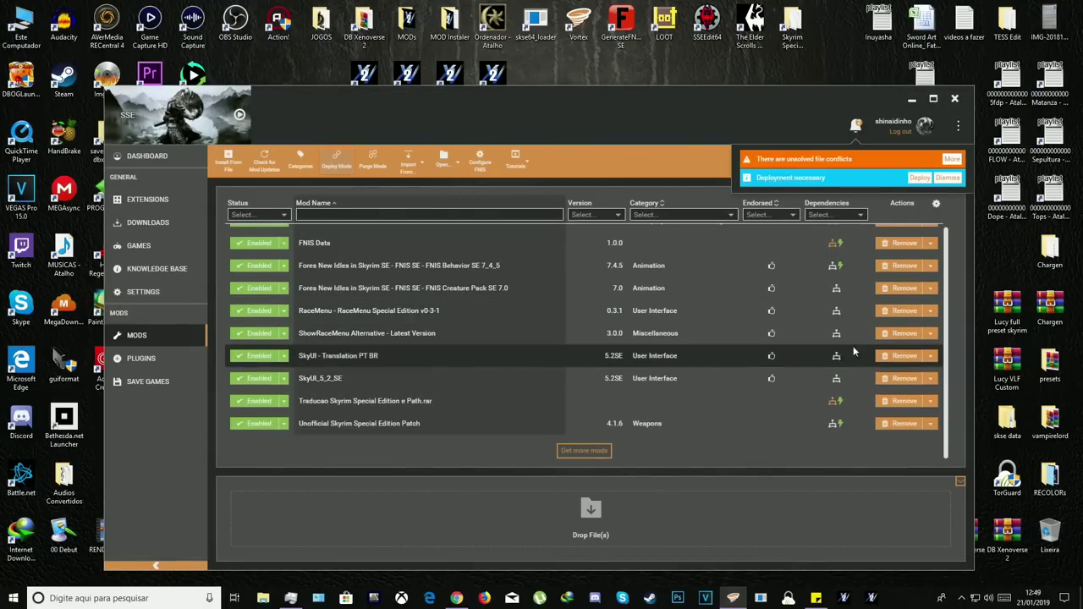
pyautogui.click(920, 159)
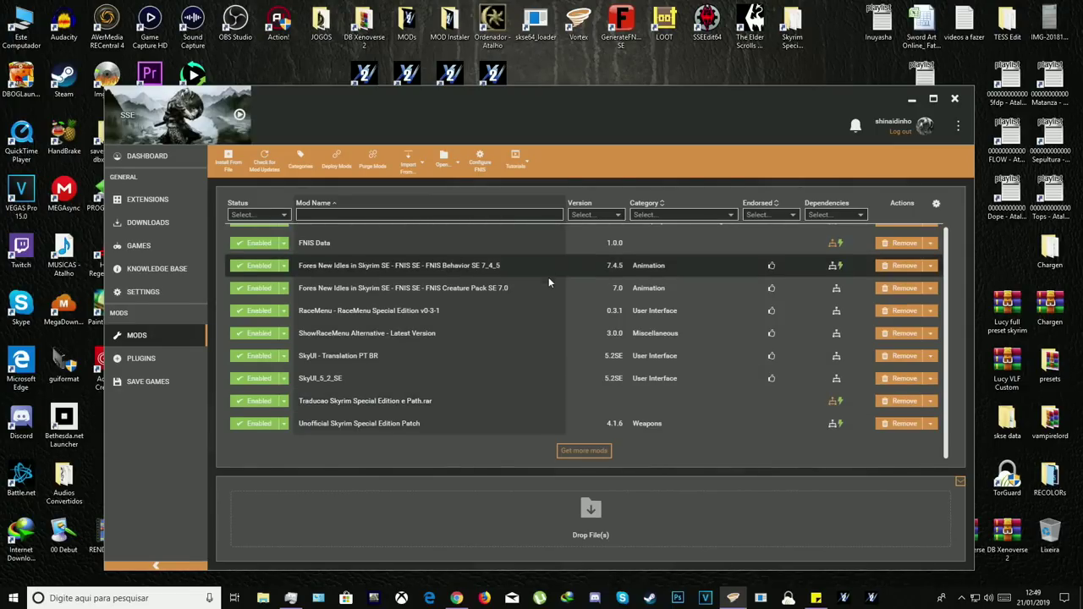
pyautogui.scroll(1, 368, 377)
pyautogui.scroll(-1, 375, 341)
pyautogui.scroll(1, 398, 279)
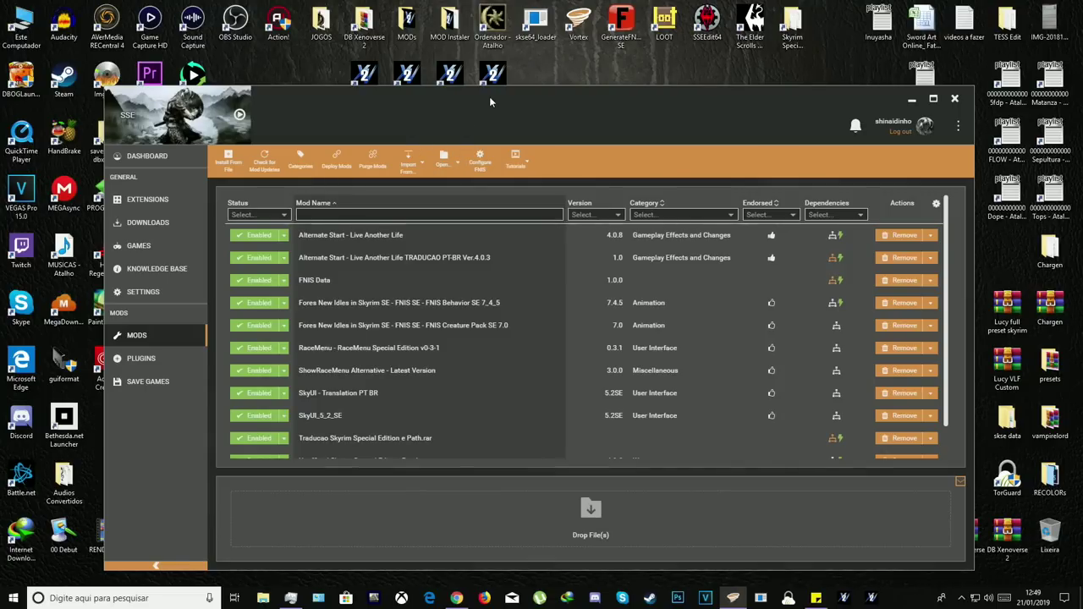
pyautogui.moveTo(497, 82)
pyautogui.mouseDown()
pyautogui.moveTo(541, 106)
pyautogui.moveTo(493, 76)
pyautogui.mouseUp()
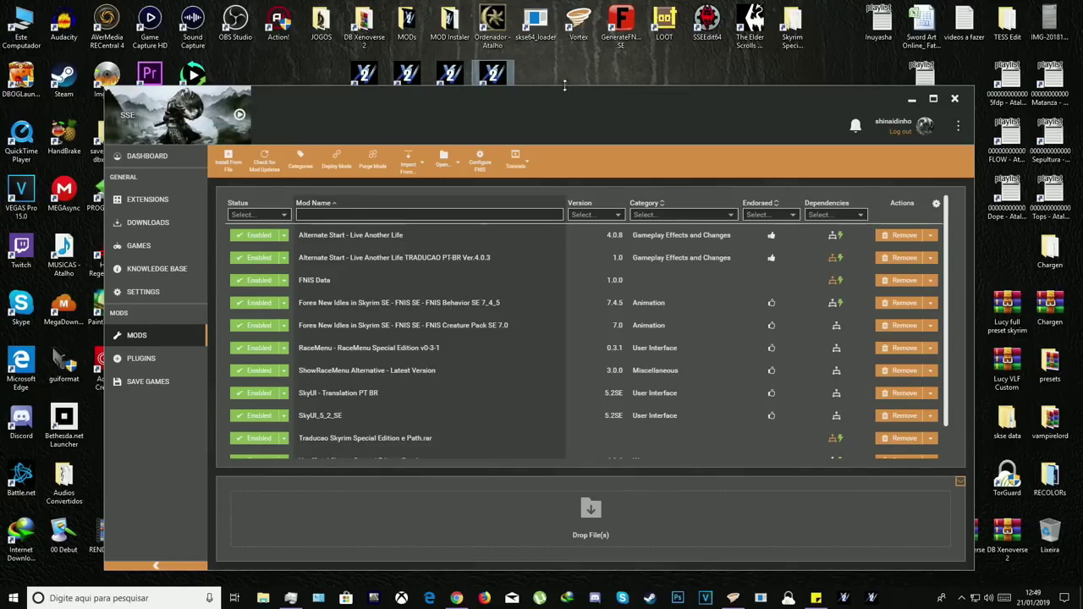
pyautogui.moveTo(560, 89); pyautogui.dragTo(540, 37)
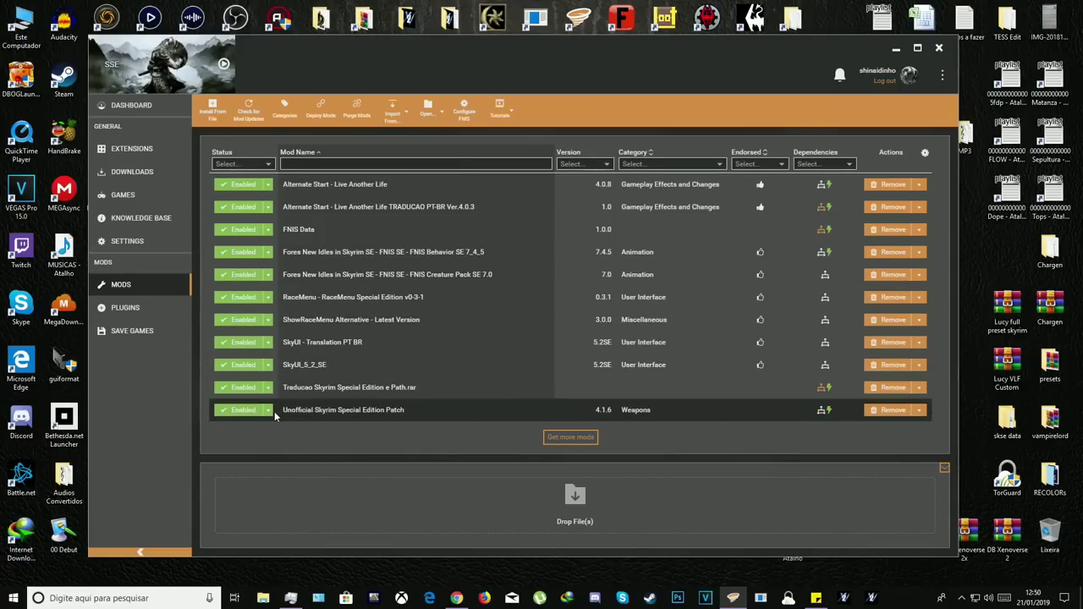
# - Minimize the mod manager, switch to LOOT and dismiss its first-run tips
pyautogui.click(897, 48)
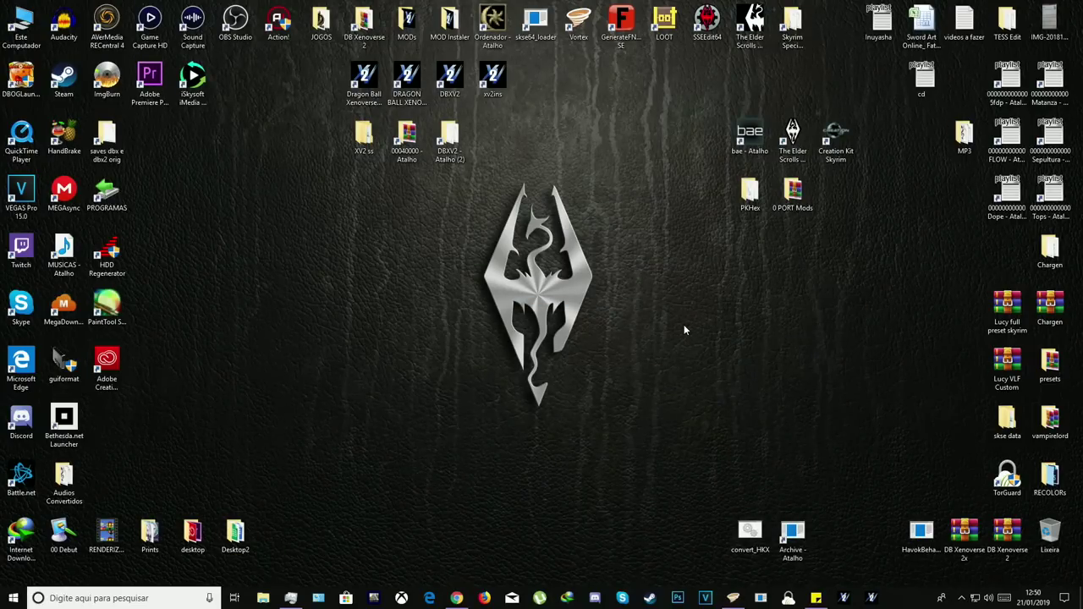
pyautogui.click(665, 24)
pyautogui.doubleClick(665, 24)
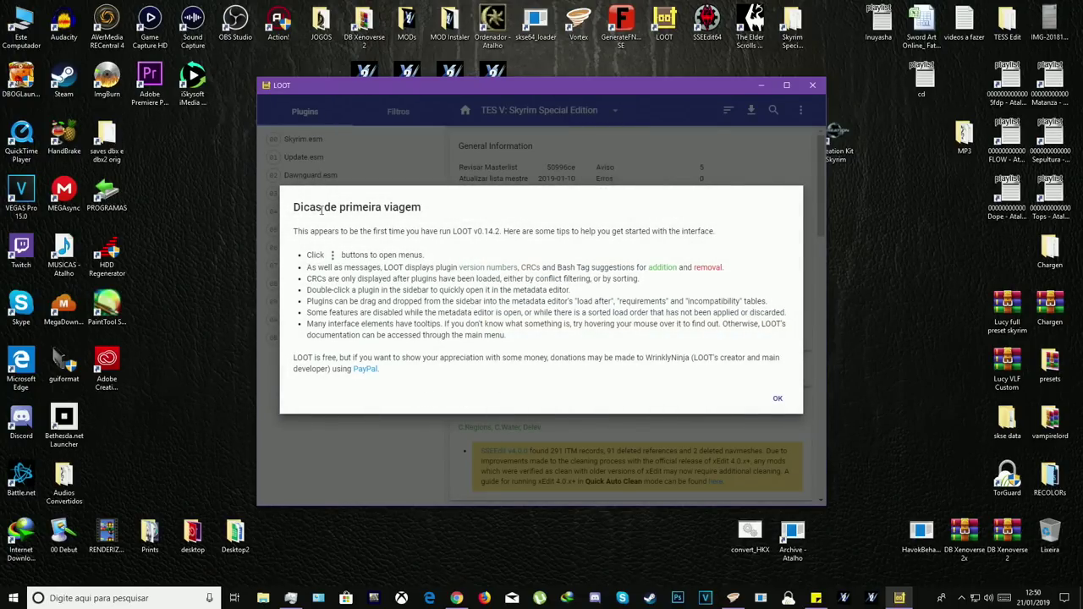
pyautogui.click(777, 401)
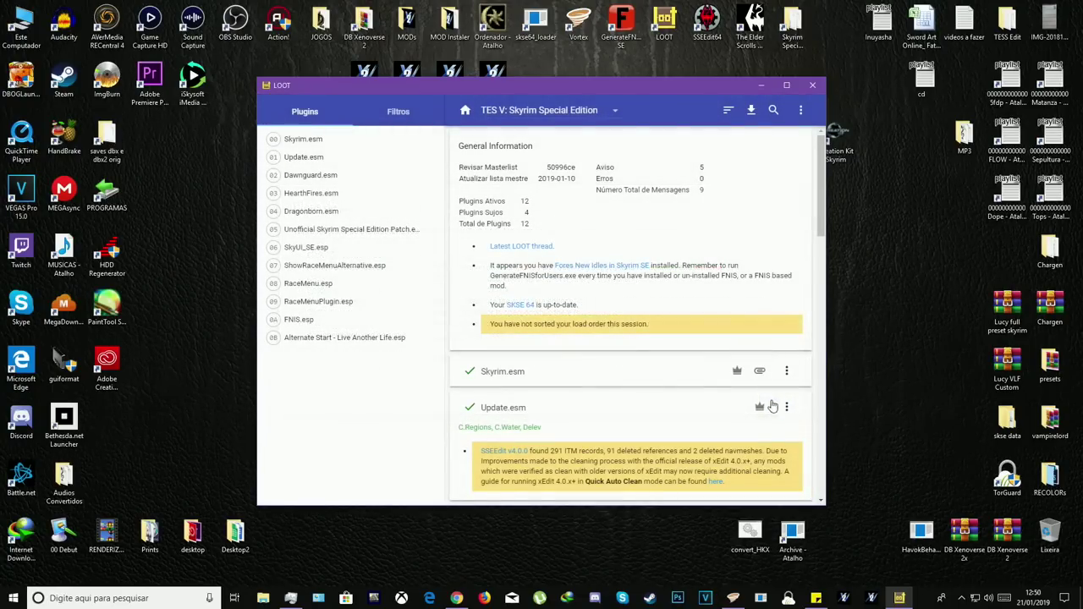
# - Sort the load order with TES V: Skyrim Special Edition as the selected game
pyautogui.click(728, 112)
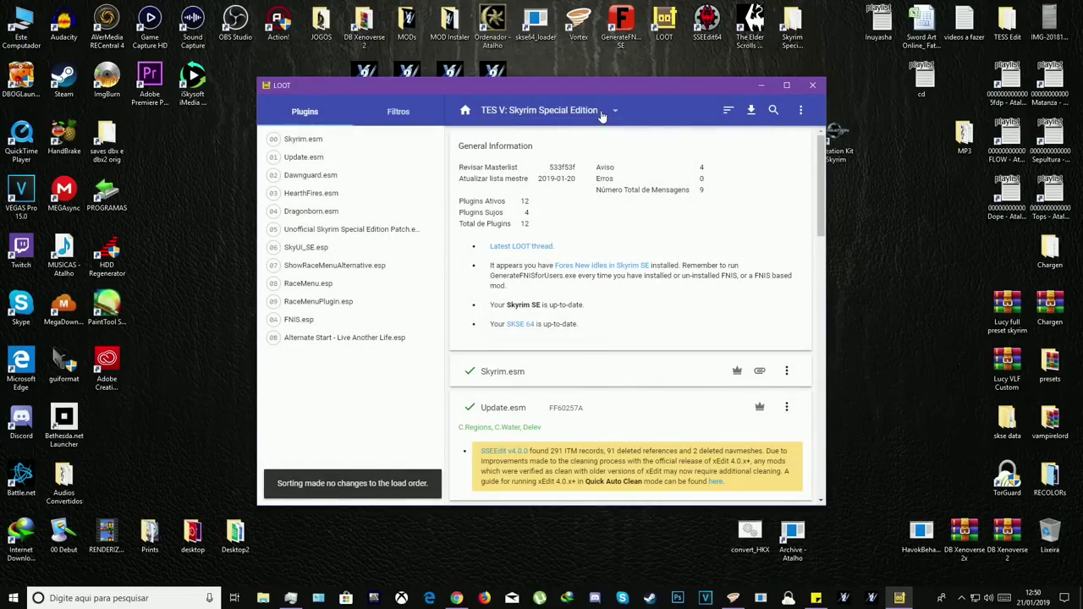
pyautogui.click(613, 113)
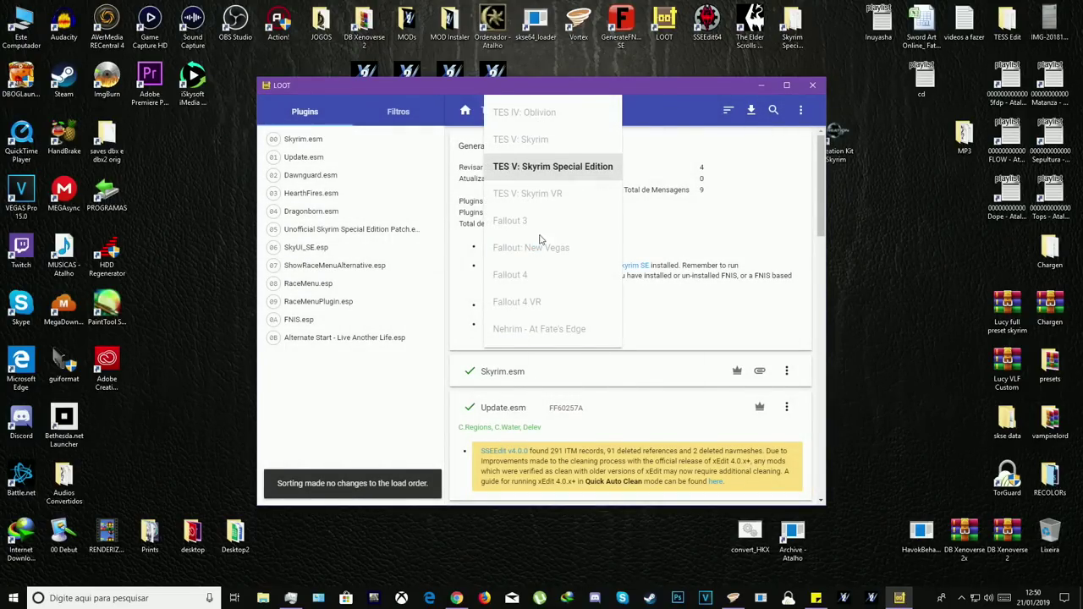
pyautogui.click(551, 169)
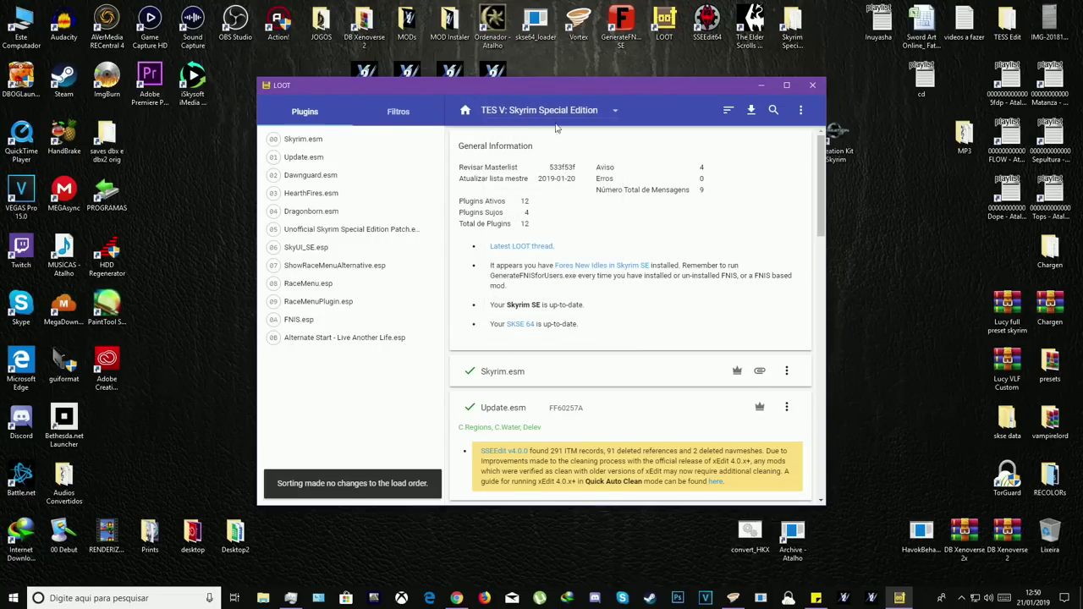
pyautogui.click(729, 112)
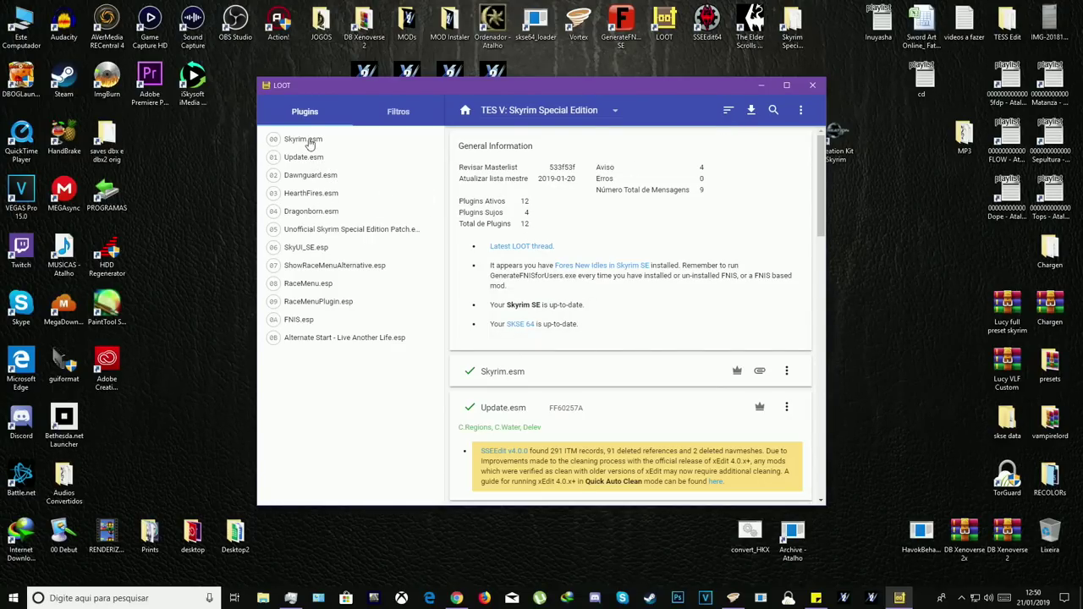
# - Examine the general information and each plugin's entry, including the SSEEdit cleaning notices for Update, Dawnguard, HearthFires and Dragonborn
pyautogui.click(302, 223)
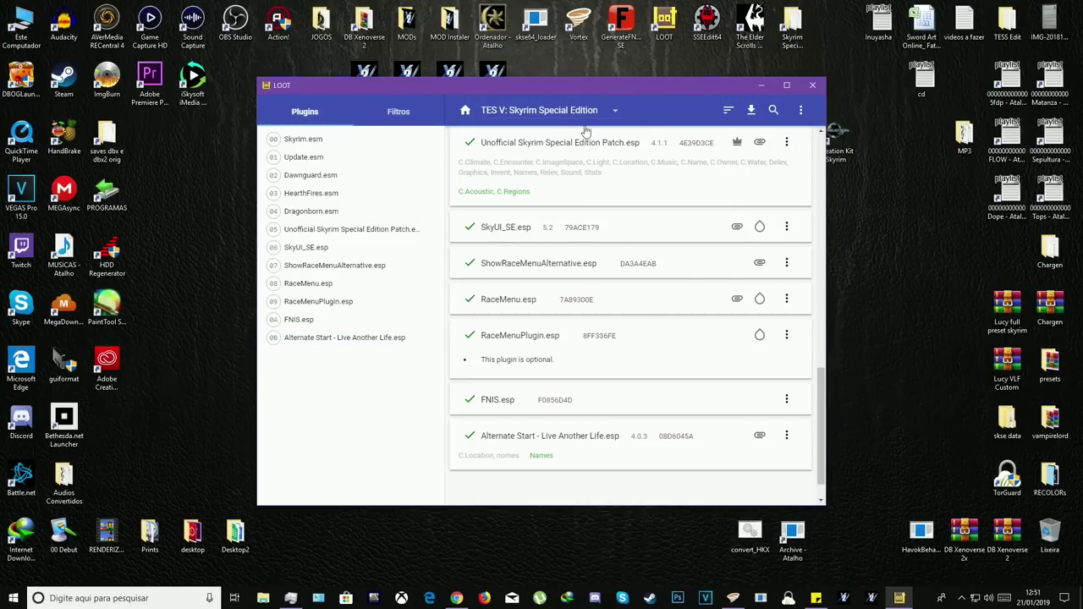
pyautogui.scroll(10, 595, 188)
pyautogui.scroll(-3, 596, 186)
pyautogui.scroll(4, 595, 180)
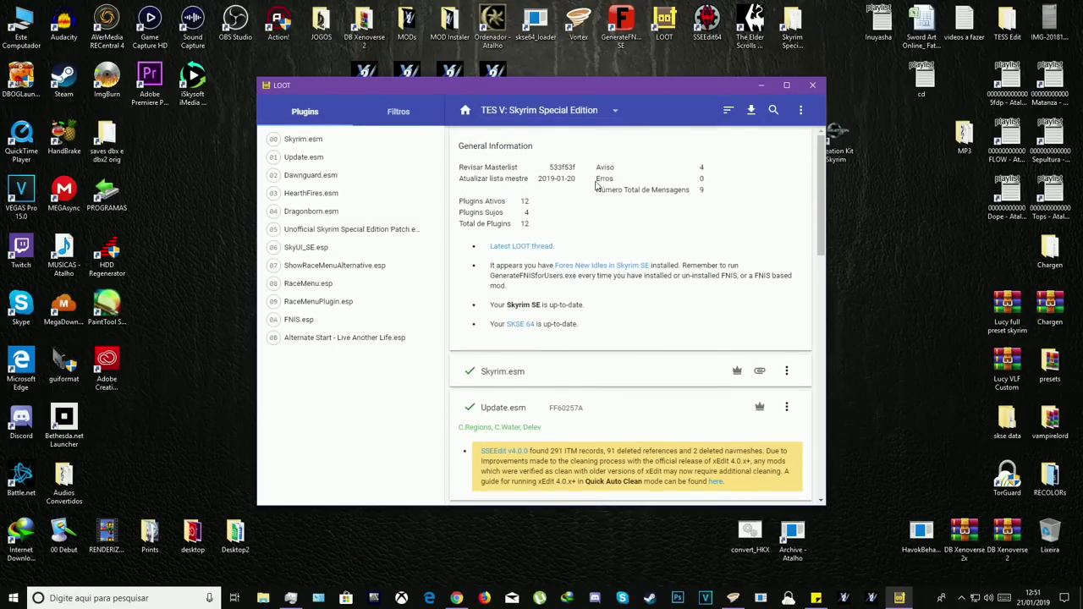
pyautogui.scroll(-15, 498, 408)
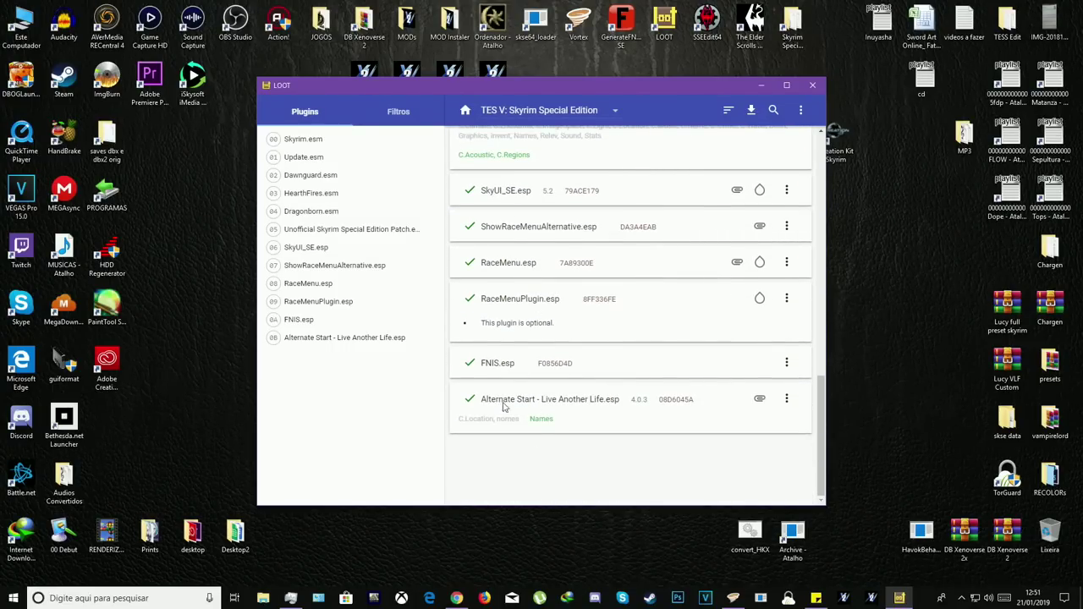
pyautogui.scroll(8, 503, 407)
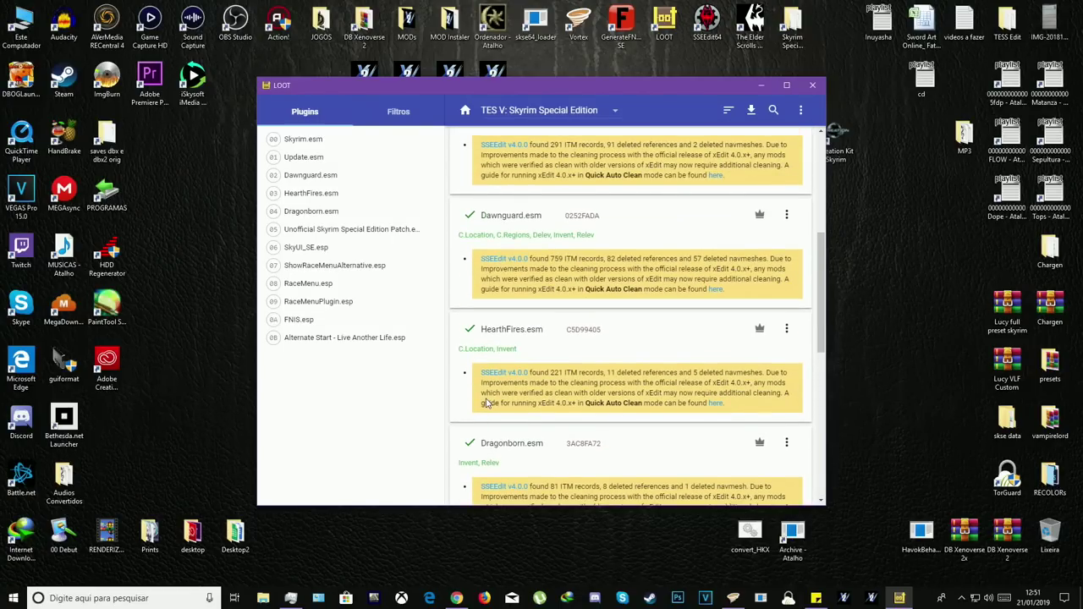
pyautogui.scroll(2, 486, 403)
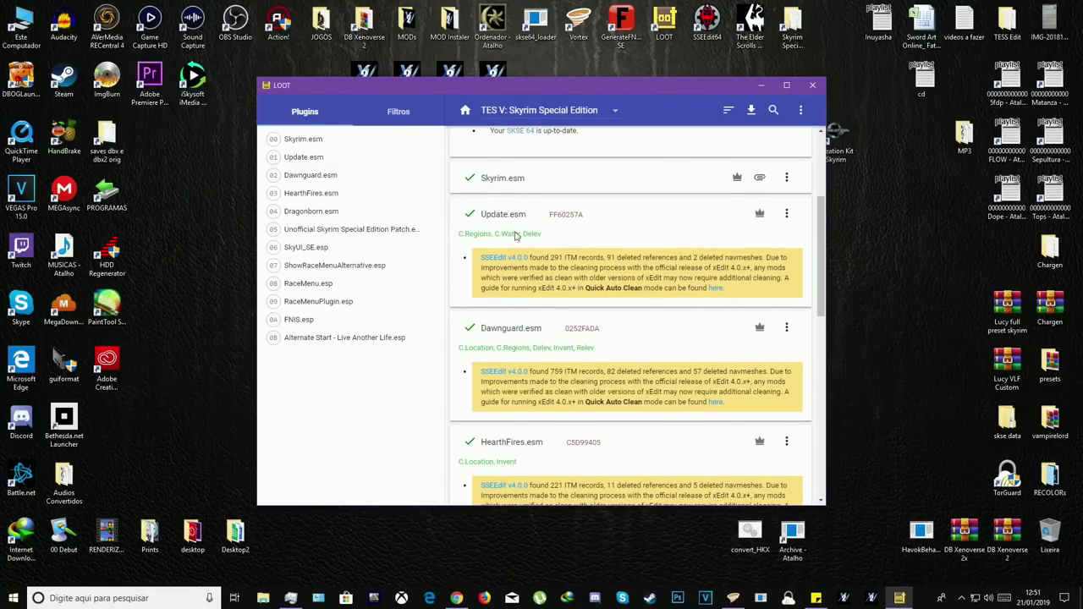
pyautogui.scroll(-2, 532, 313)
pyautogui.scroll(-2, 528, 336)
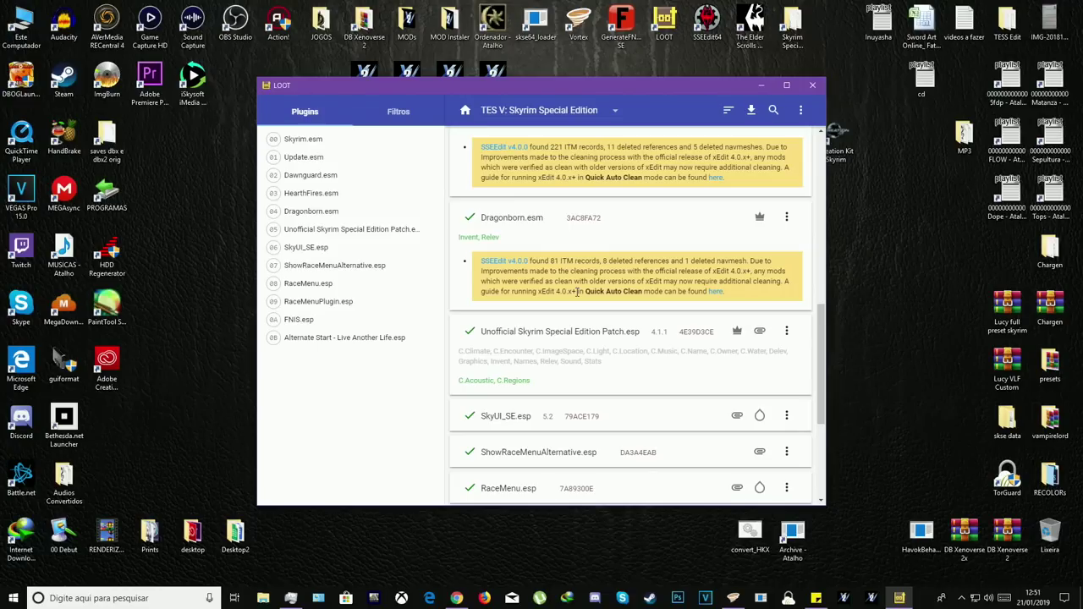
pyautogui.scroll(3, 592, 291)
pyautogui.scroll(5, 621, 291)
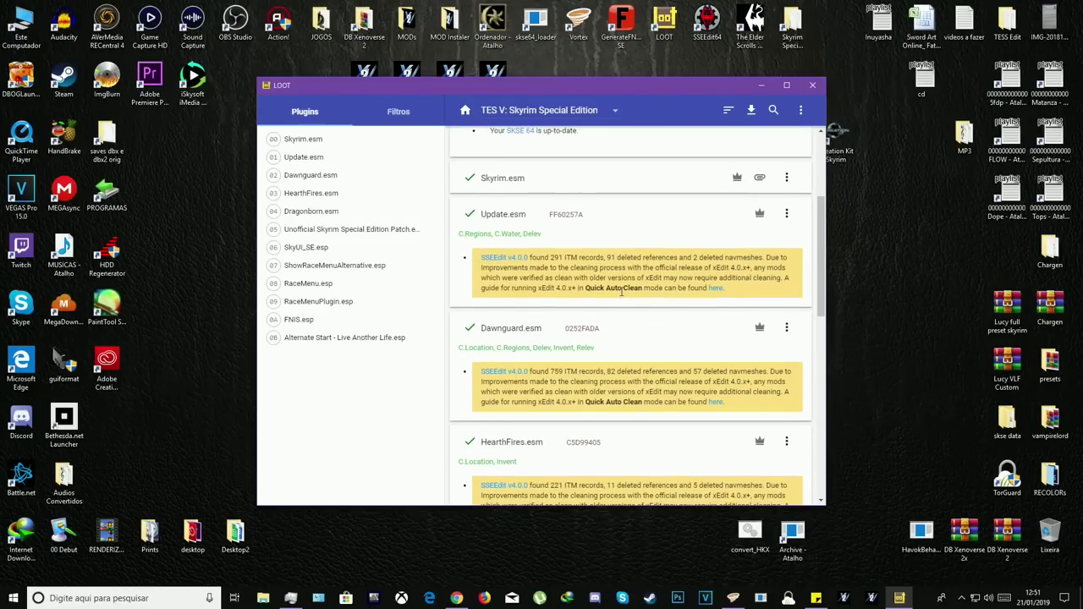
pyautogui.scroll(-4, 616, 368)
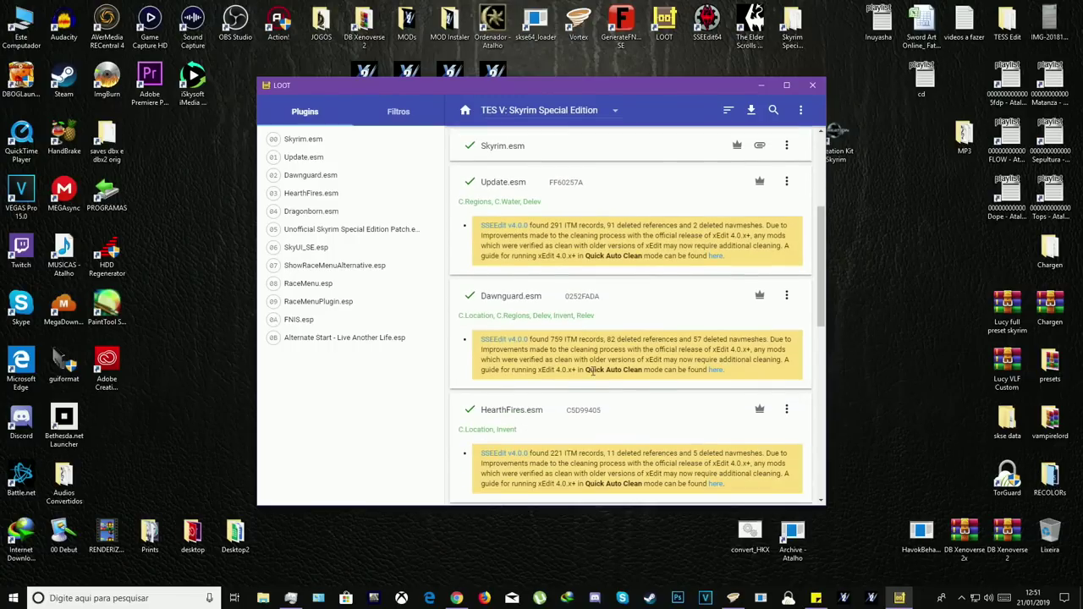
# - Review the general information and the SSEEdit cleaning notices of the official plugins once more, and close LOOT
pyautogui.scroll(4, 615, 327)
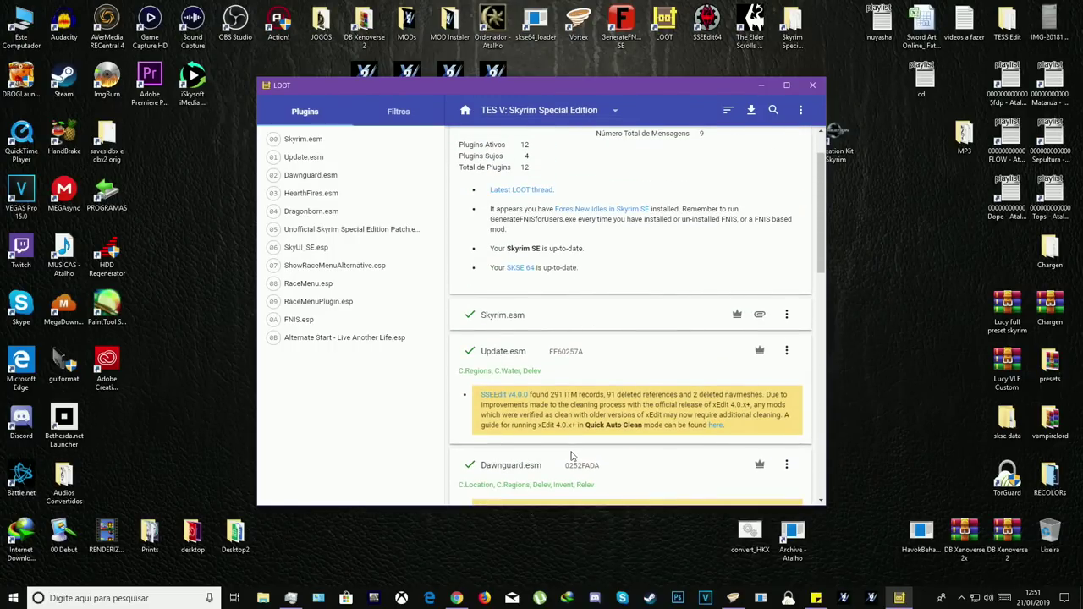
pyautogui.scroll(1, 724, 193)
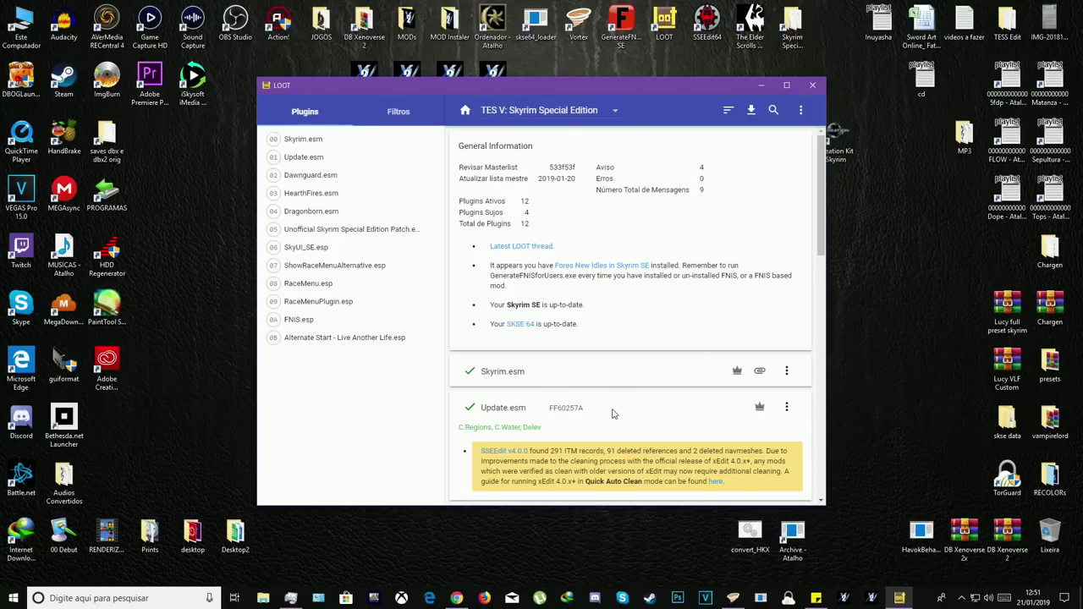
pyautogui.scroll(-6, 598, 405)
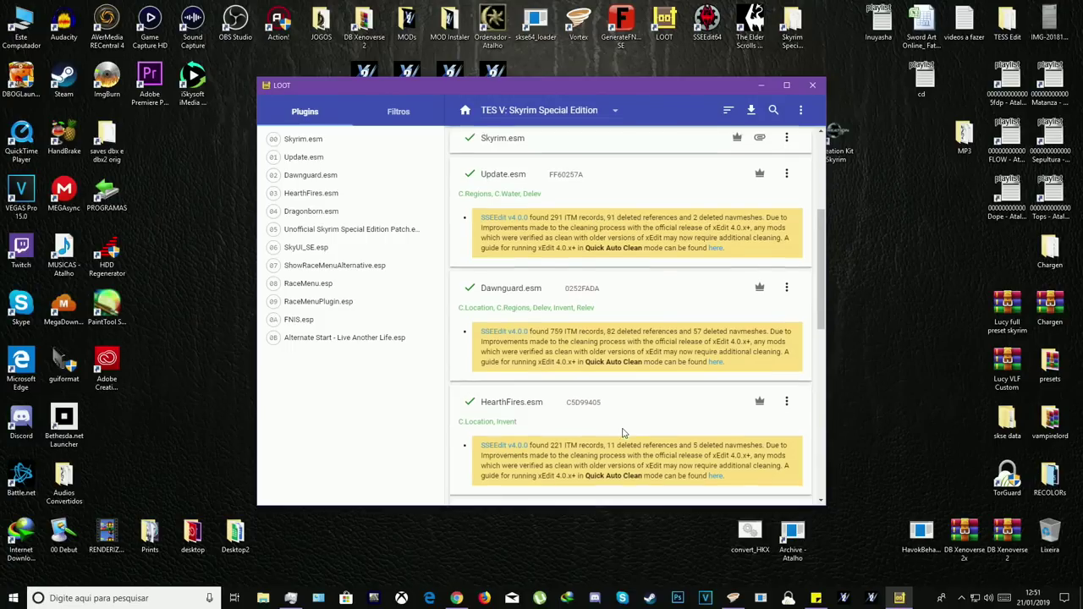
pyautogui.scroll(3, 617, 219)
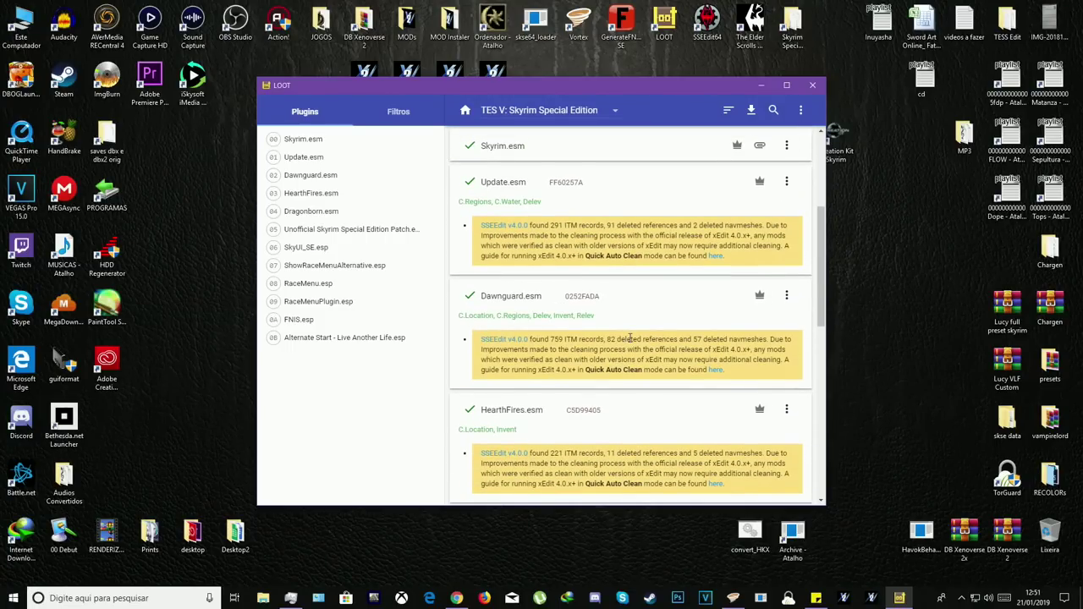
pyautogui.scroll(-3, 646, 366)
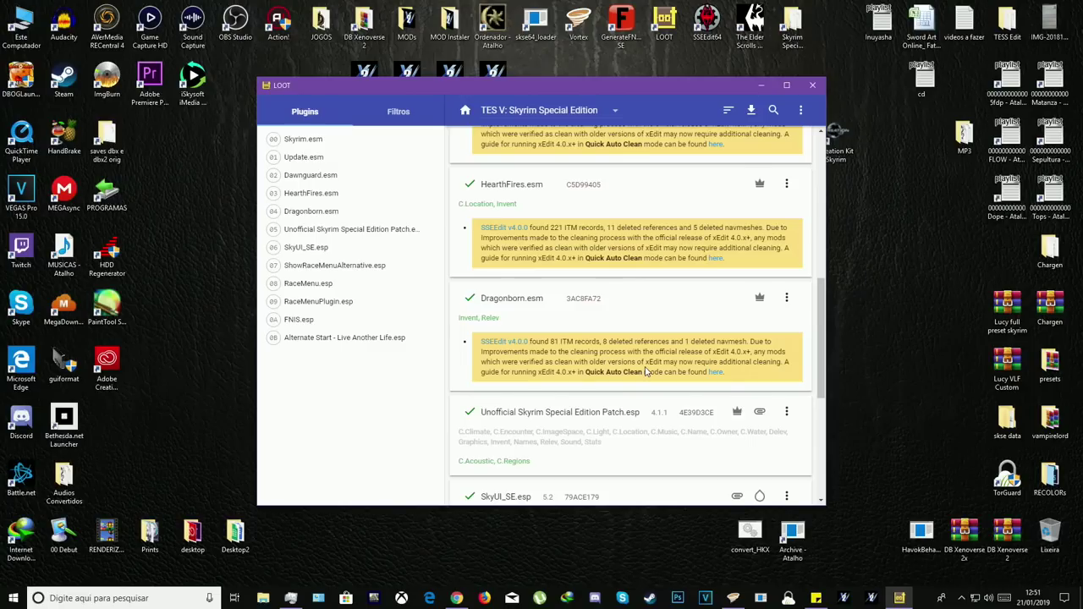
pyautogui.scroll(6, 646, 367)
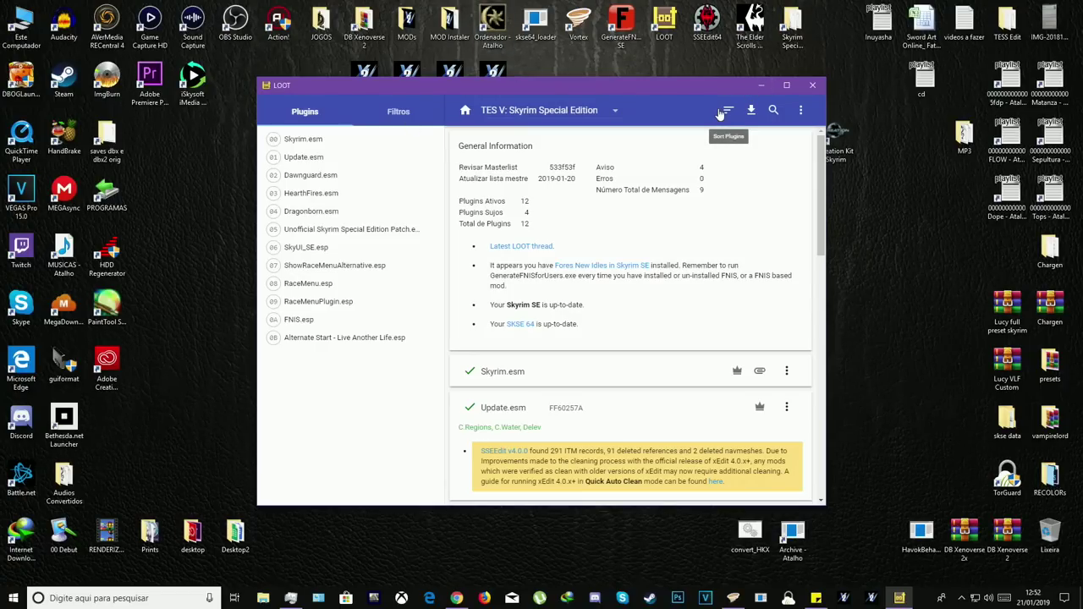
pyautogui.click(812, 84)
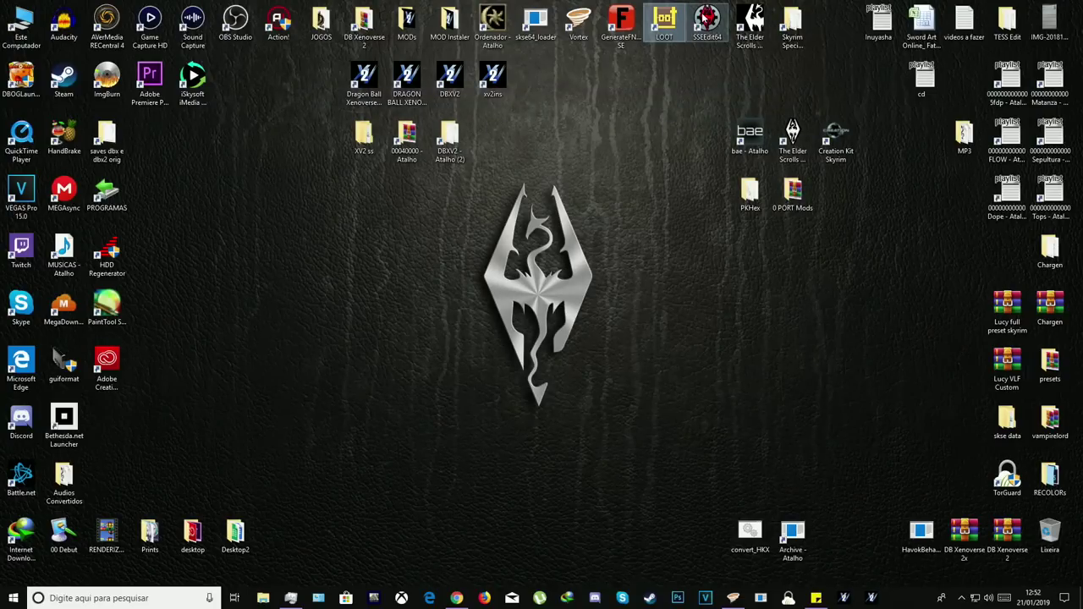
# - Open GenerateFNISforUsers, update the FNIS behavior files, set the tool's language to português, and exit it
pyautogui.doubleClick(631, 27)
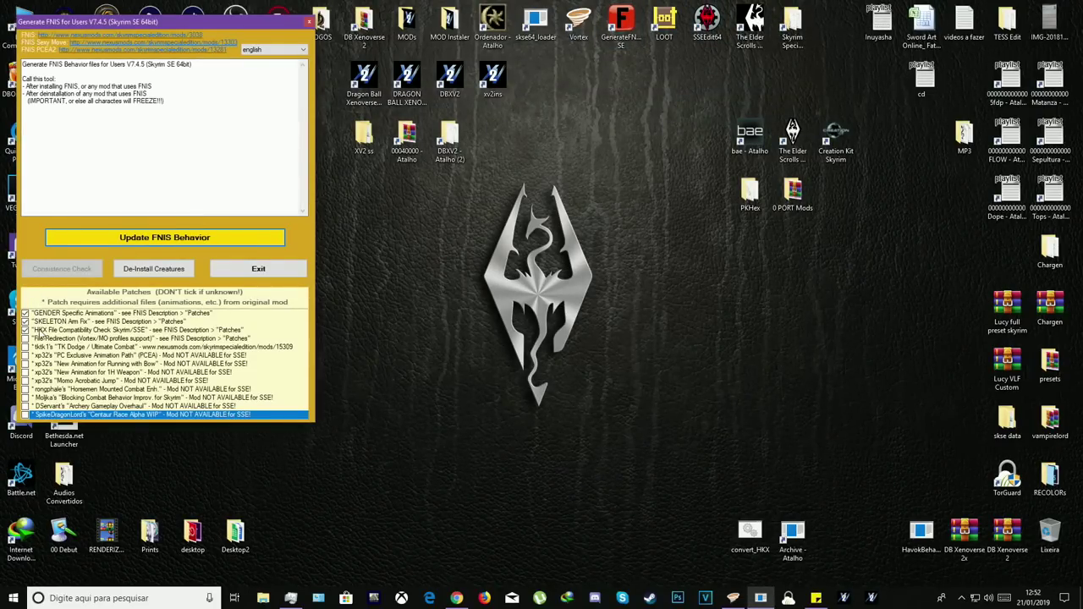
pyautogui.click(147, 240)
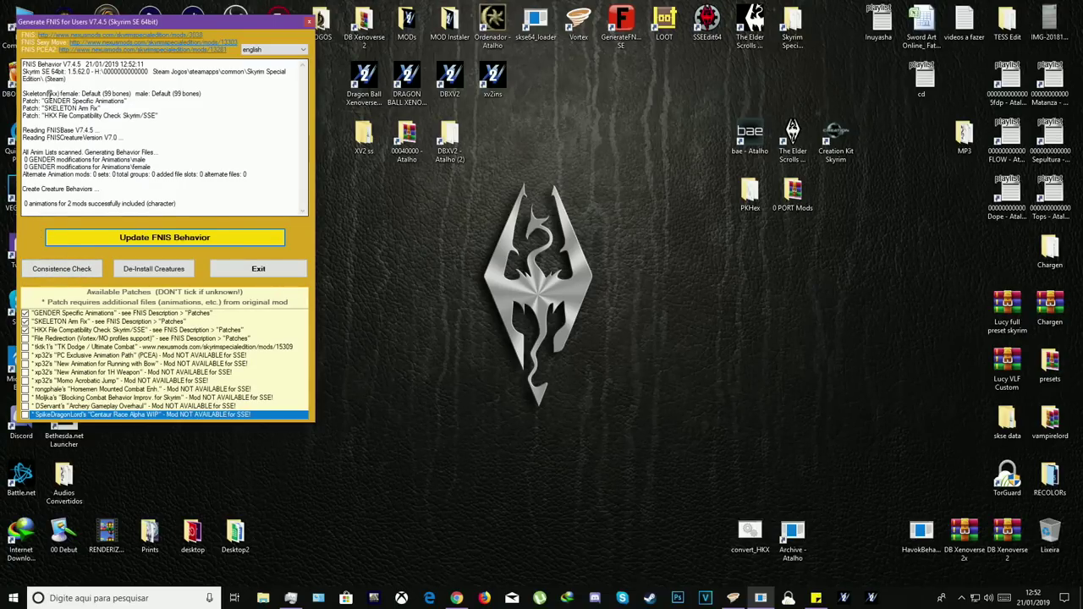
pyautogui.click(272, 49)
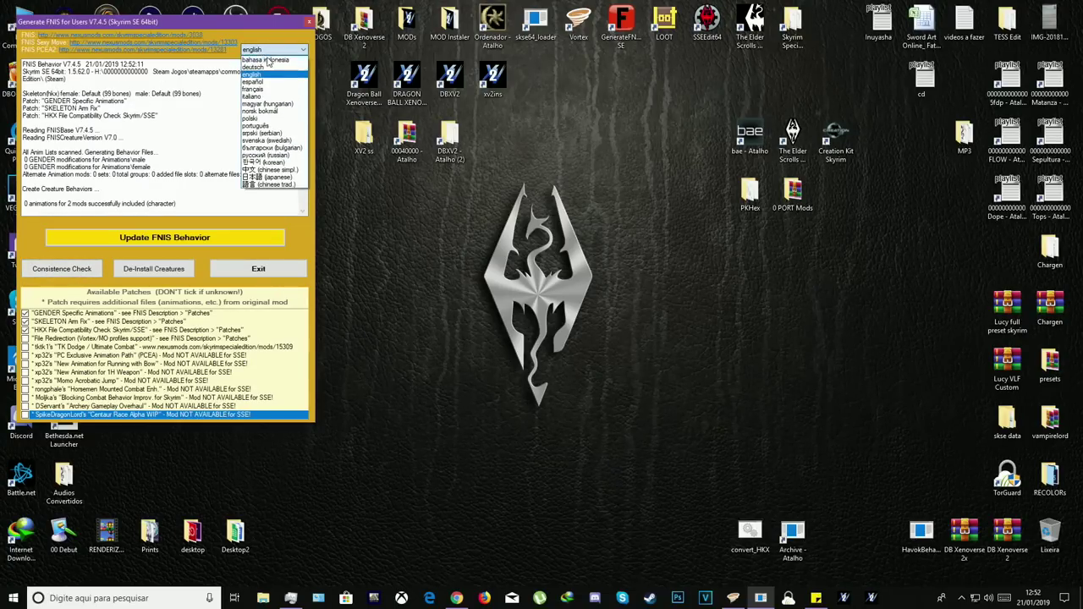
pyautogui.click(269, 126)
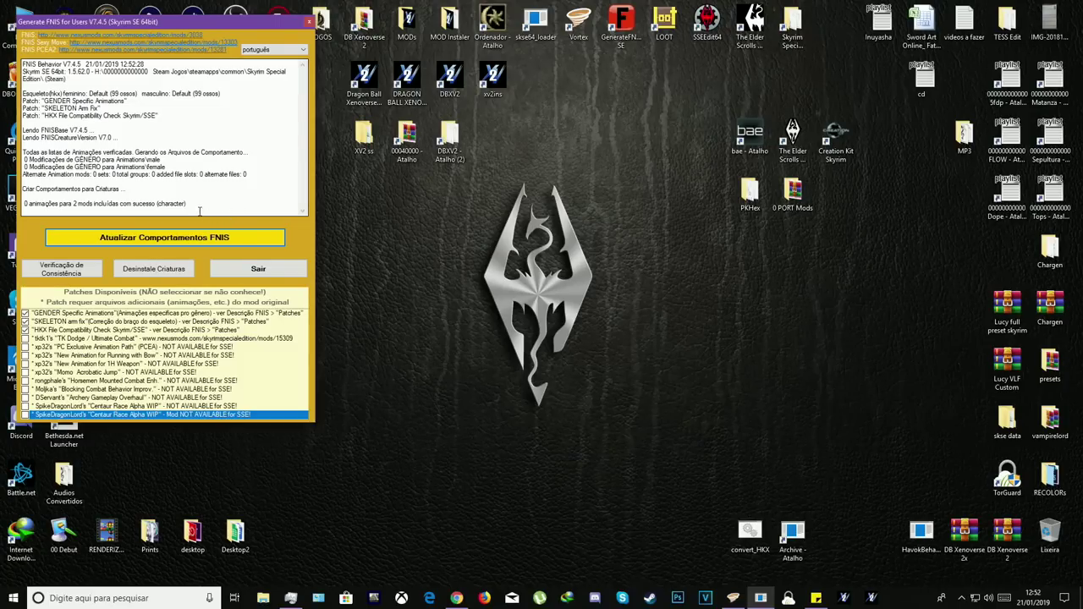
pyautogui.click(258, 268)
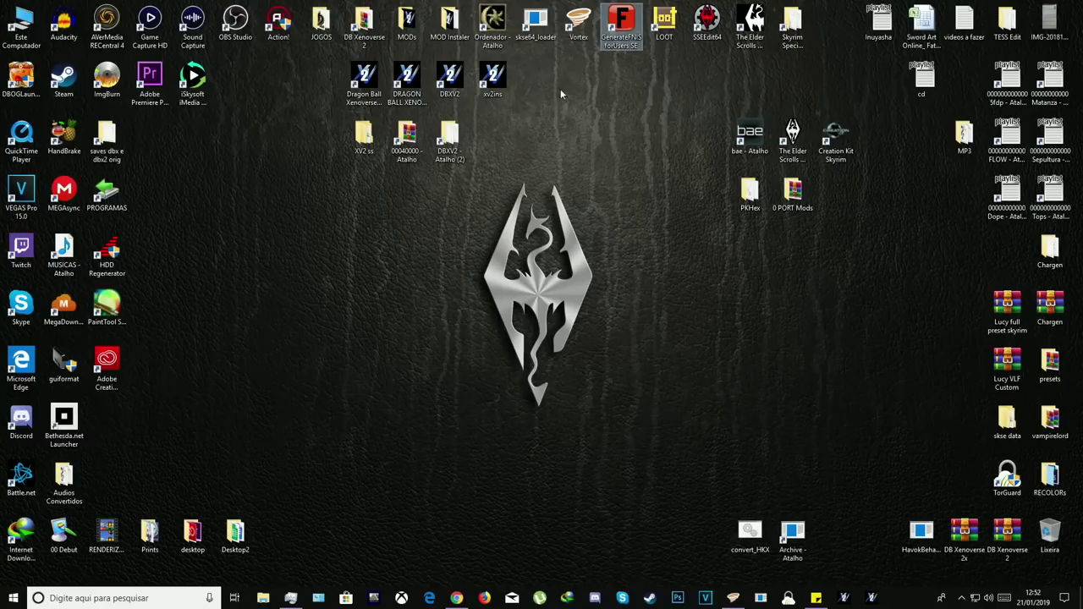
# - Launch the game through skse64_loader and open its list of saved games
pyautogui.click(535, 24)
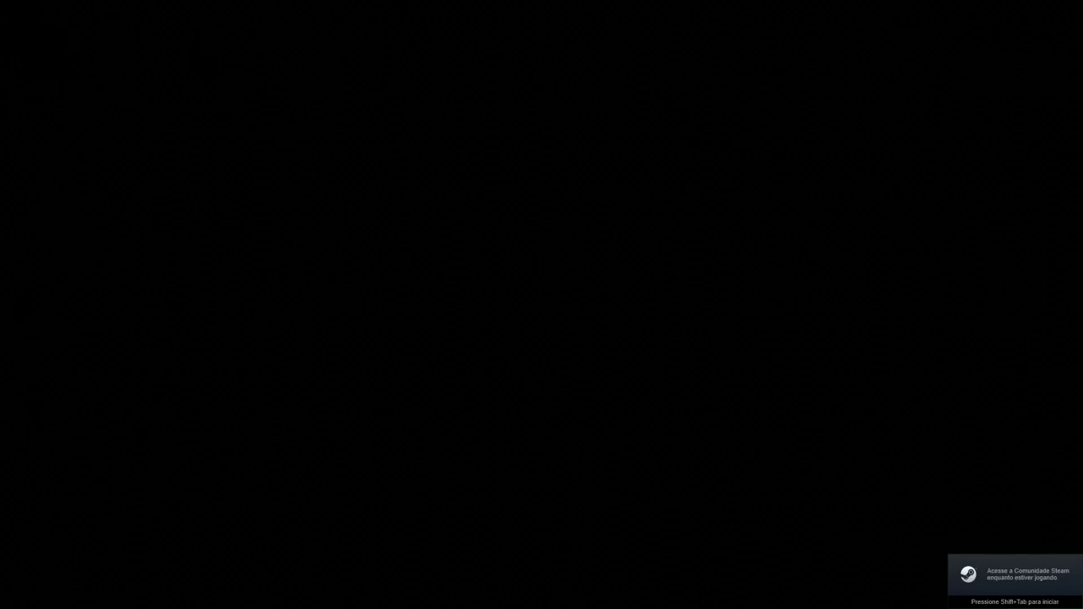
pyautogui.press('Down')
pyautogui.press('Down')
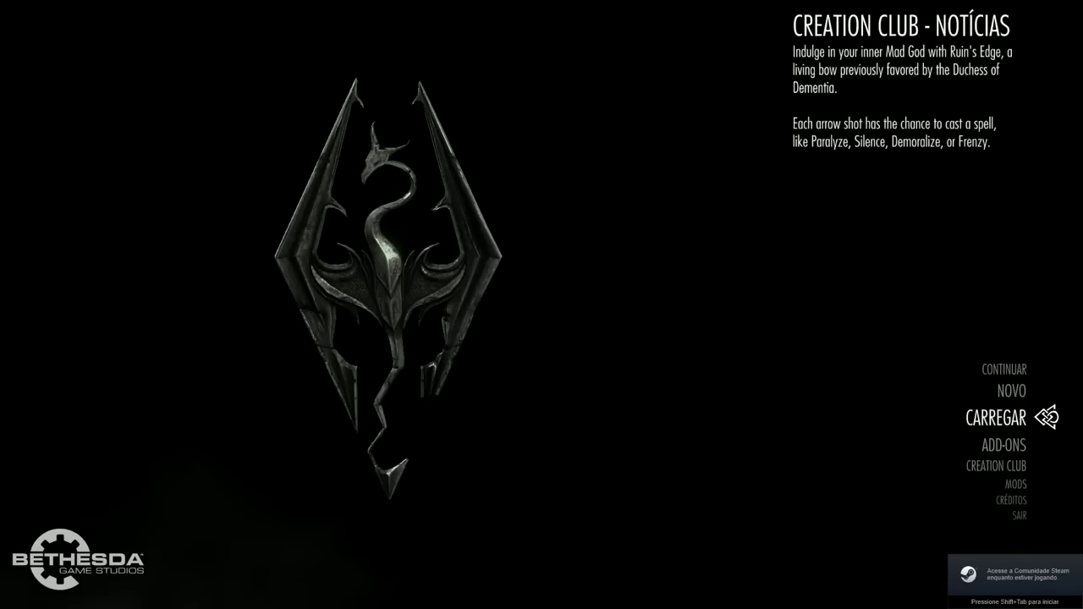
pyautogui.press('Return')
pyautogui.press('Return')
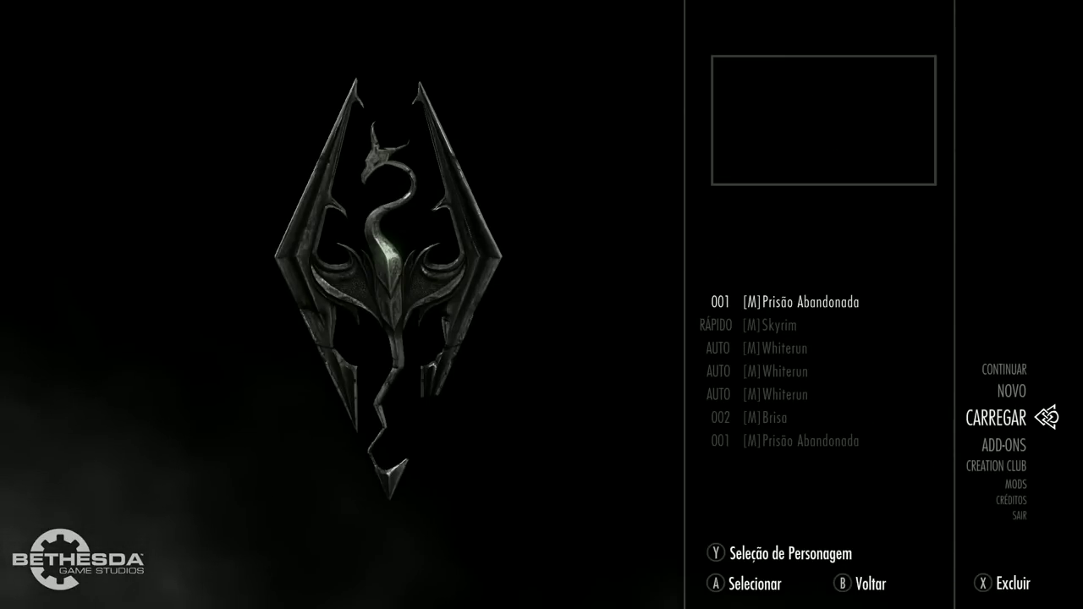
# - Delete every saved game in the list and start a new game
pyautogui.press('Delete')
pyautogui.press('Return')
pyautogui.press('Delete')
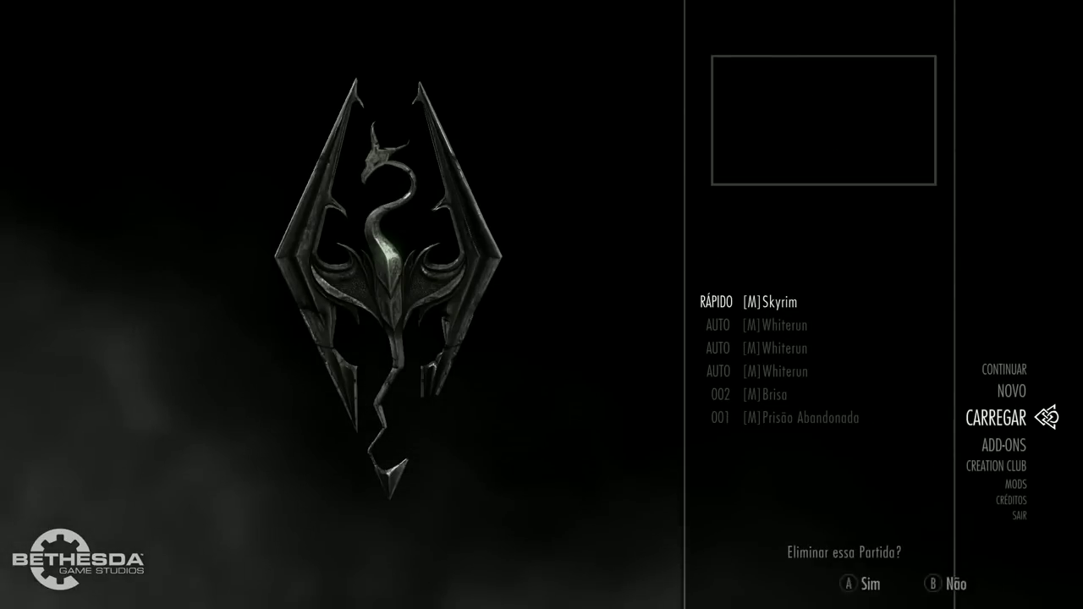
pyautogui.press('Return')
pyautogui.press('Delete')
pyautogui.press('Return')
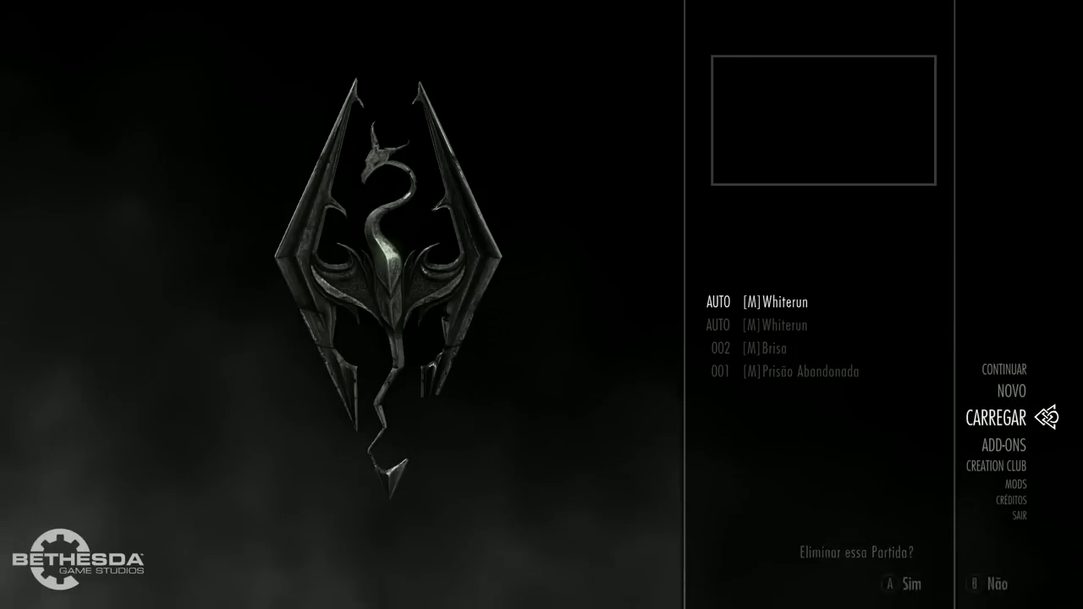
pyautogui.press('Delete')
pyautogui.press('Return')
pyautogui.press('Delete')
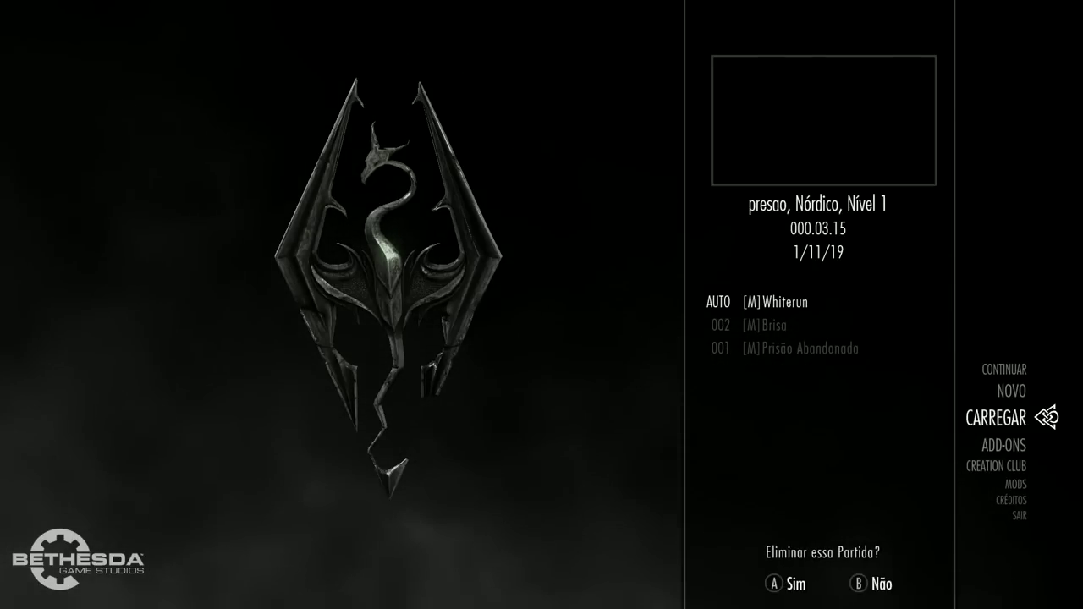
pyautogui.press('Return')
pyautogui.press('Delete')
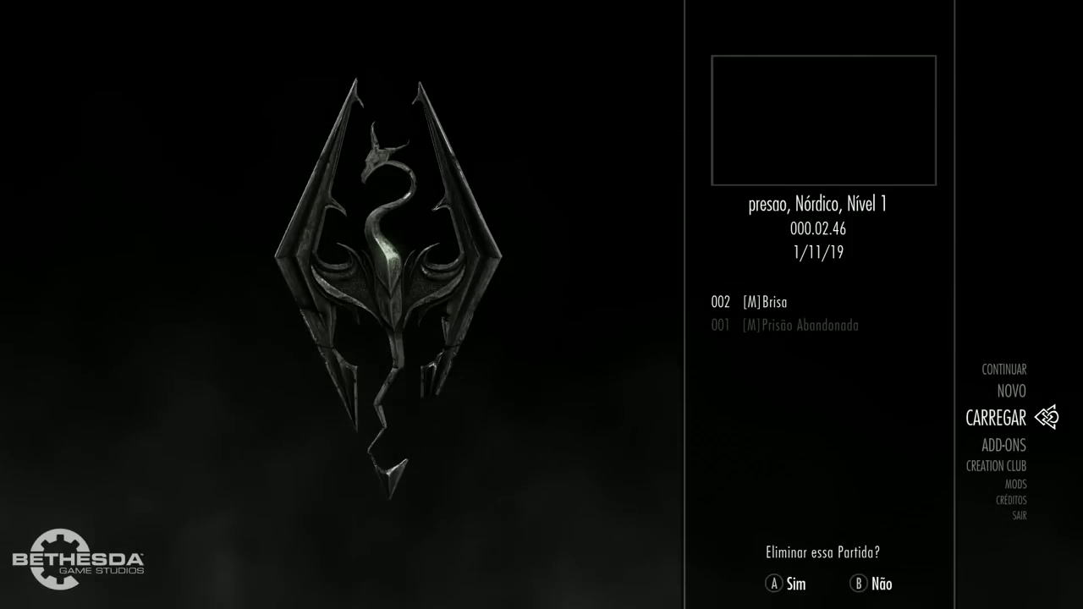
pyautogui.press('Return')
pyautogui.press('Delete')
pyautogui.press('Return')
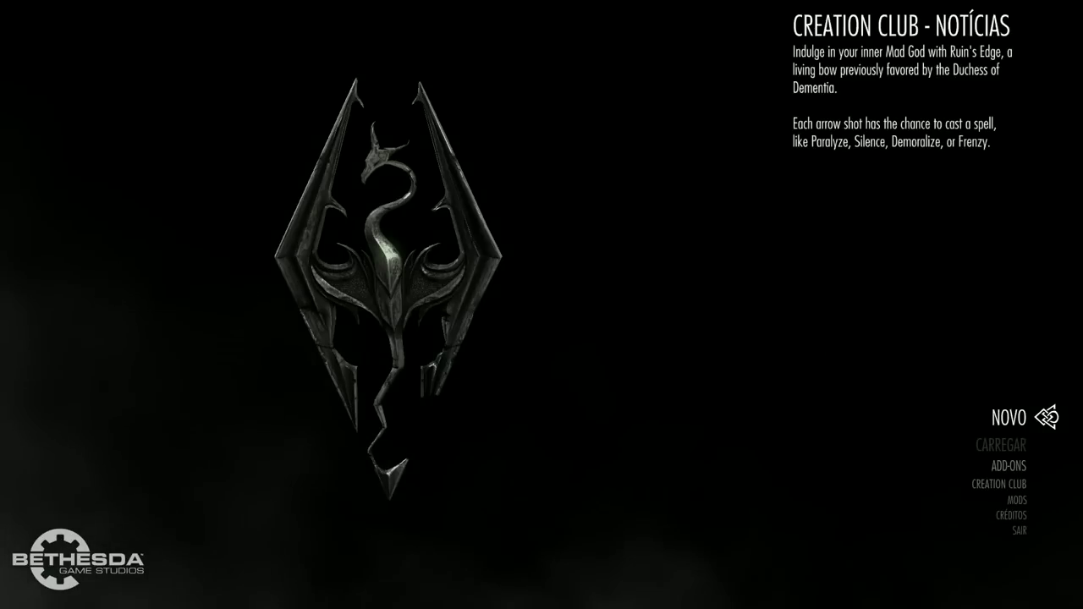
pyautogui.press('Return')
pyautogui.press('Return')
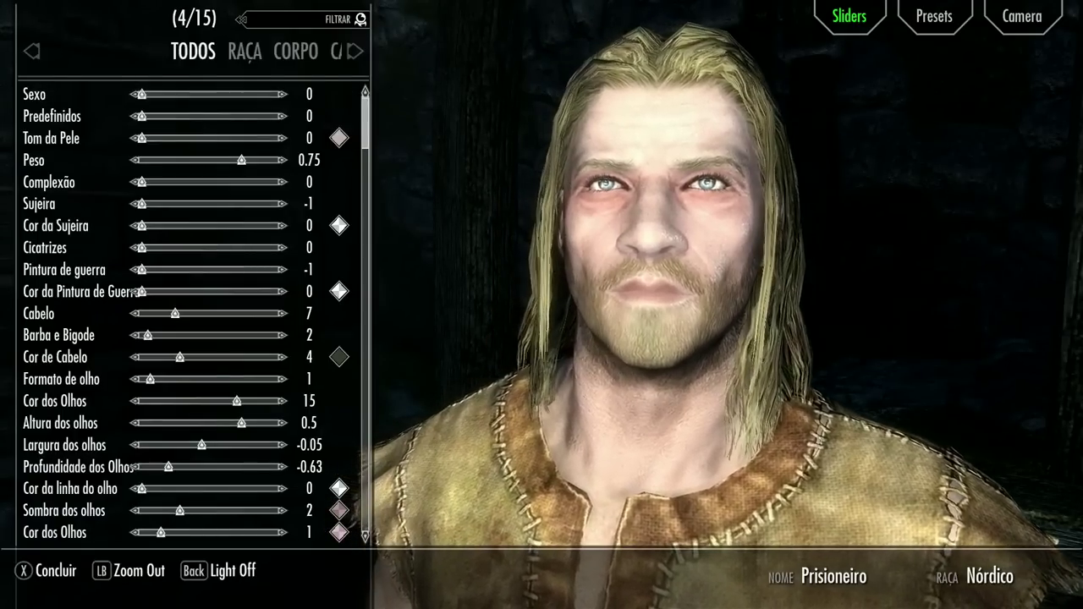
# - Look through the character creator's slider categories from Todos to Rosto and return to Todos
pyautogui.press('Down')
pyautogui.press('Down')
pyautogui.press('Up')
pyautogui.press('Up')
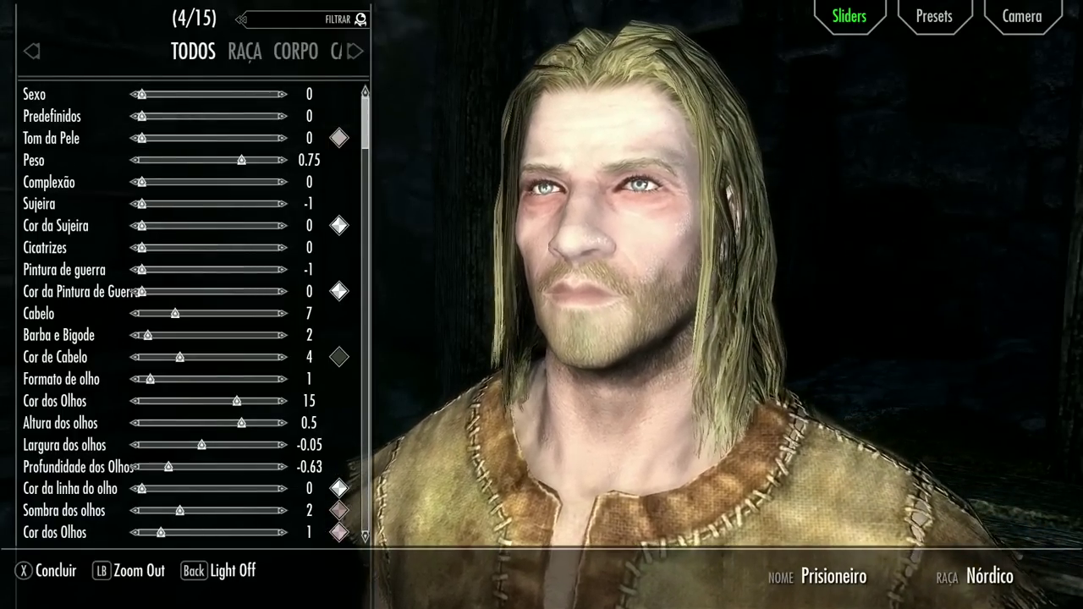
pyautogui.press('Right')
pyautogui.press('Right')
pyautogui.press('Right')
pyautogui.press('Right')
pyautogui.press('Right')
pyautogui.press('Right')
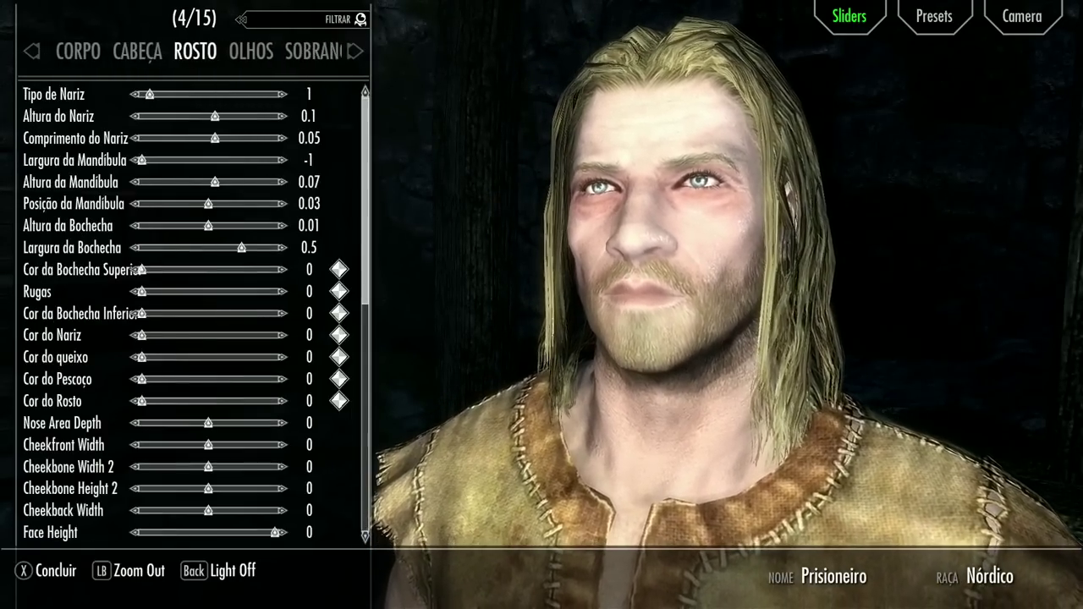
pyautogui.press('Left')
pyautogui.press('Left')
pyautogui.press('Left')
pyautogui.press('Left')
pyautogui.press('Left')
pyautogui.press('Left')
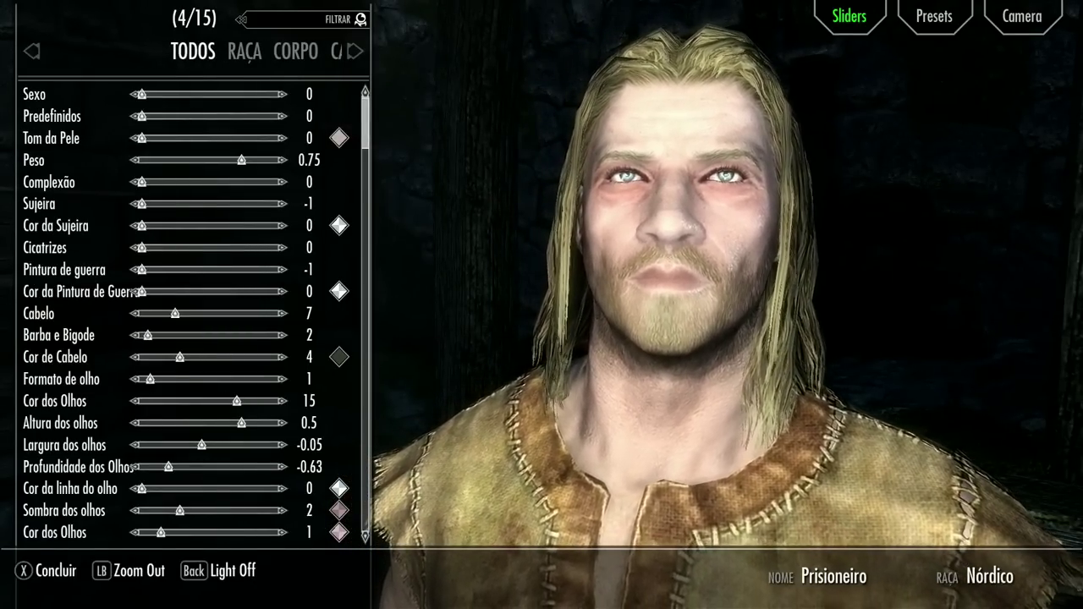
pyautogui.press('Up')
pyautogui.press('Down')
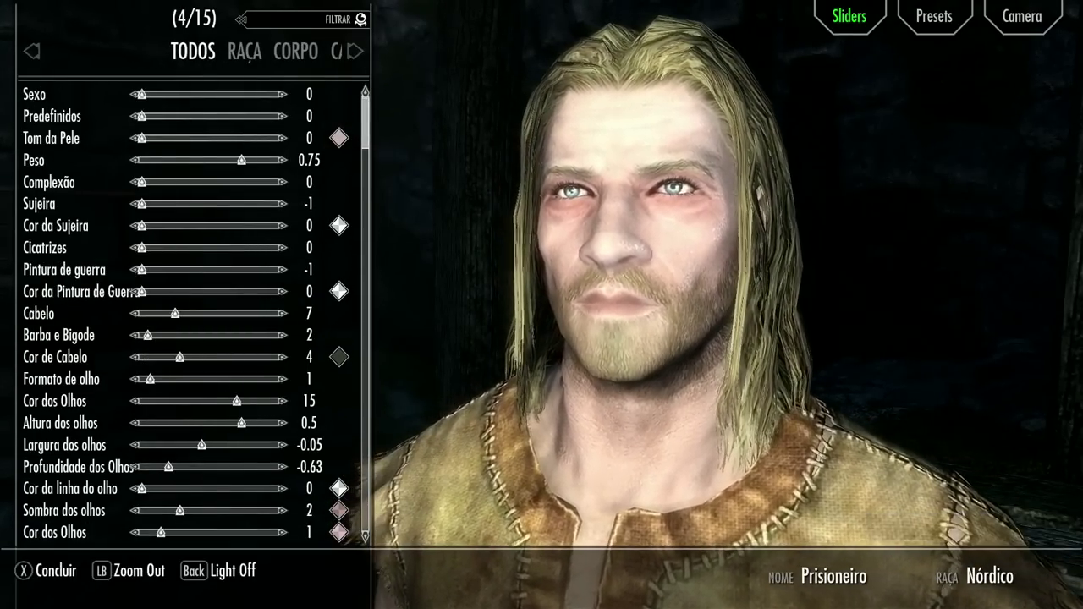
# - Inspect the character creator's preset loading and saving dialogs without using them, view the camera mode, and return to the sliders
pyautogui.press('Tab')
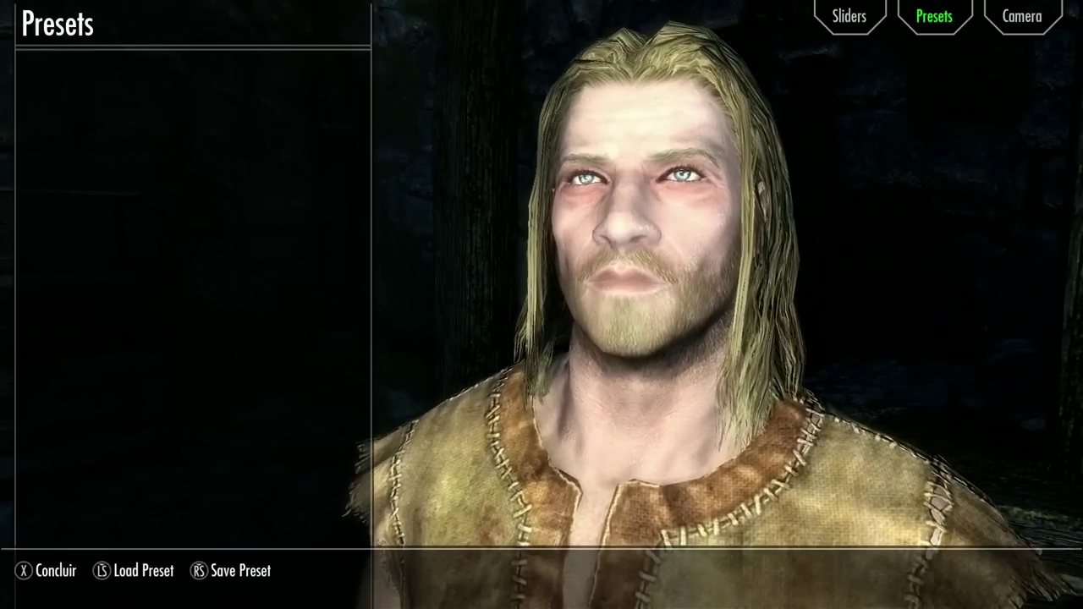
pyautogui.press('F9')
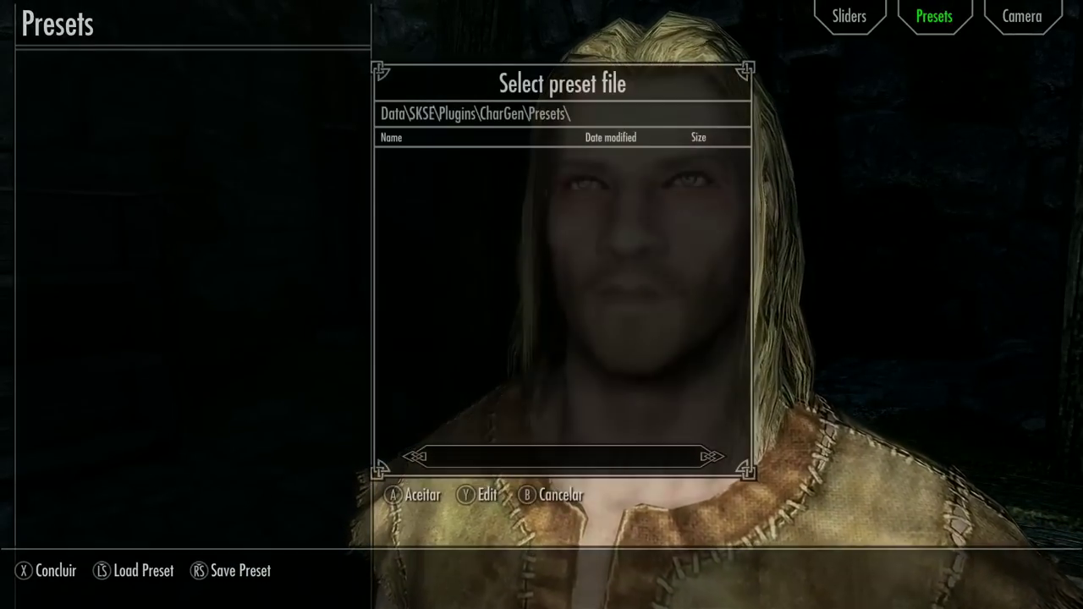
pyautogui.press('Escape')
pyautogui.press('F5')
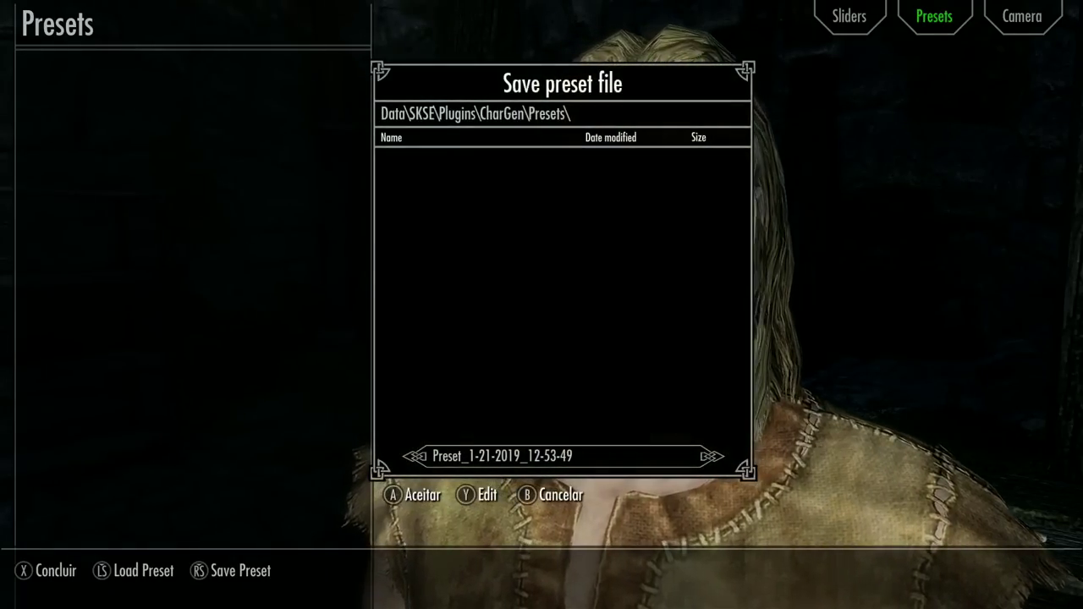
pyautogui.press('Escape')
pyautogui.press('F9')
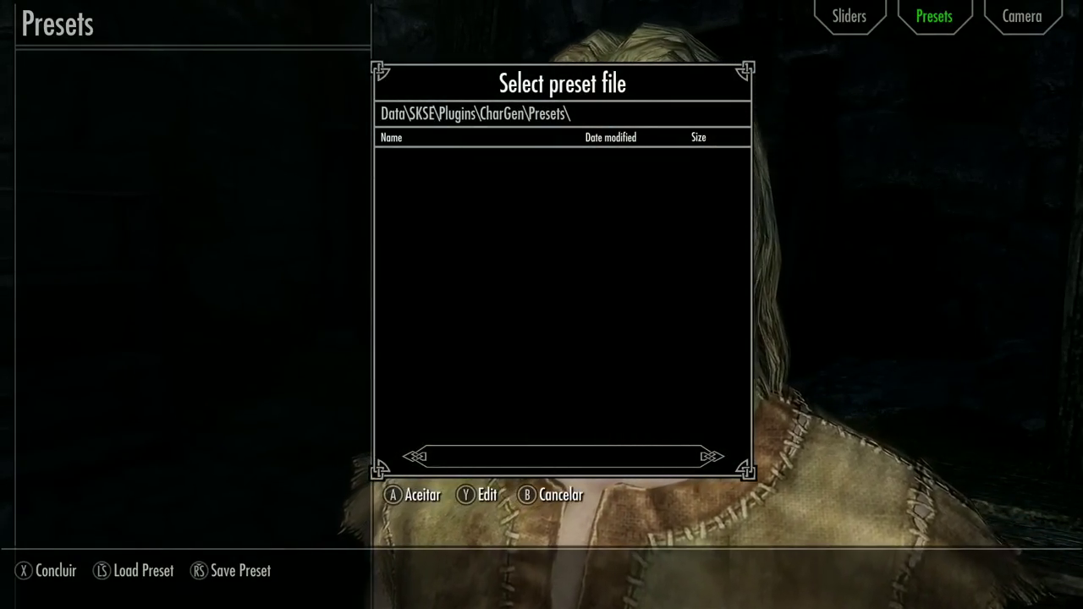
pyautogui.press('Escape')
pyautogui.press('Right')
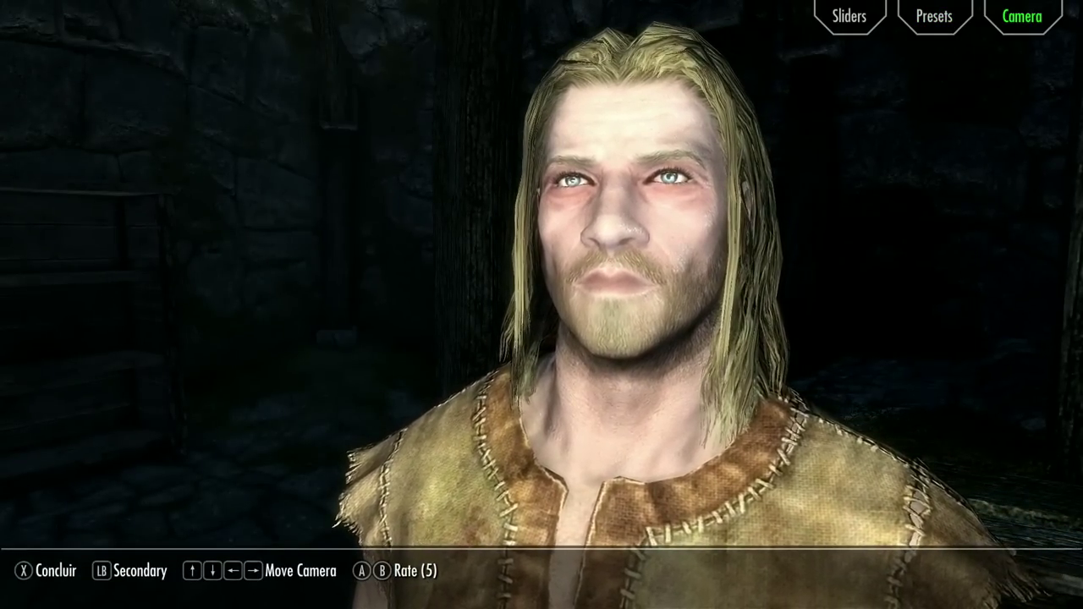
pyautogui.press('Right')
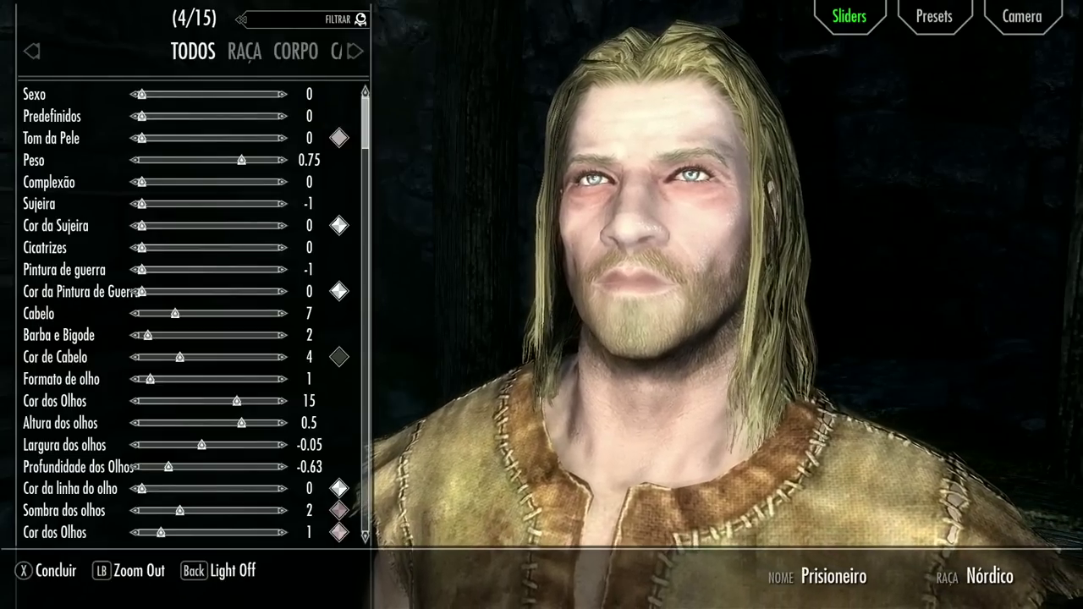
# - Try the Khajiit race on the character and change the race back to Nórdico
pyautogui.press('Down')
pyautogui.press('Up')
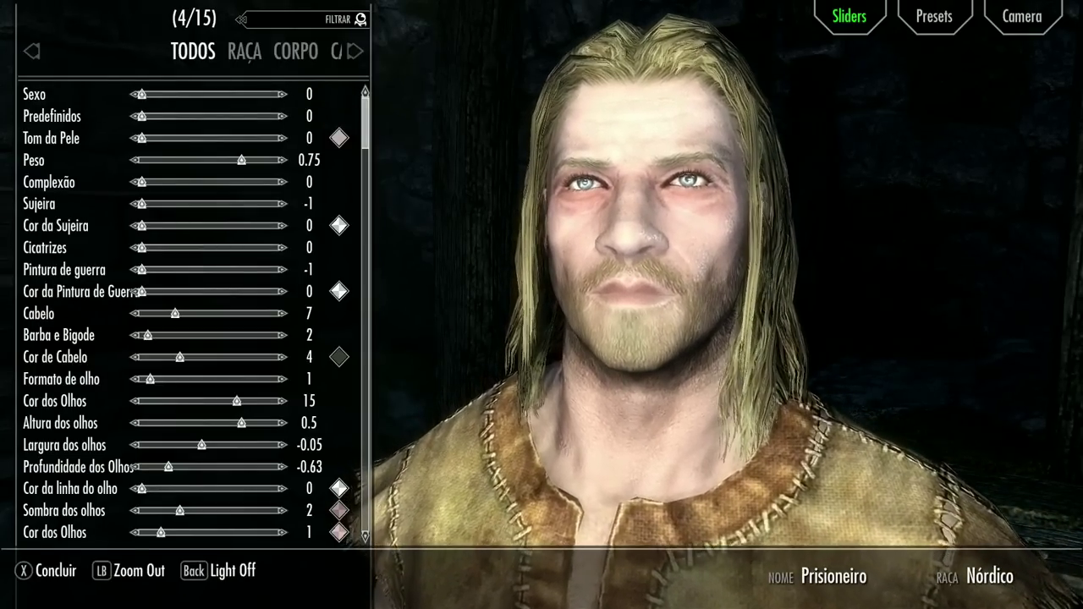
pyautogui.press('Right')
pyautogui.press('Down')
pyautogui.press('Down')
pyautogui.press('Down')
pyautogui.press('Down')
pyautogui.press('Down')
pyautogui.press('Down')
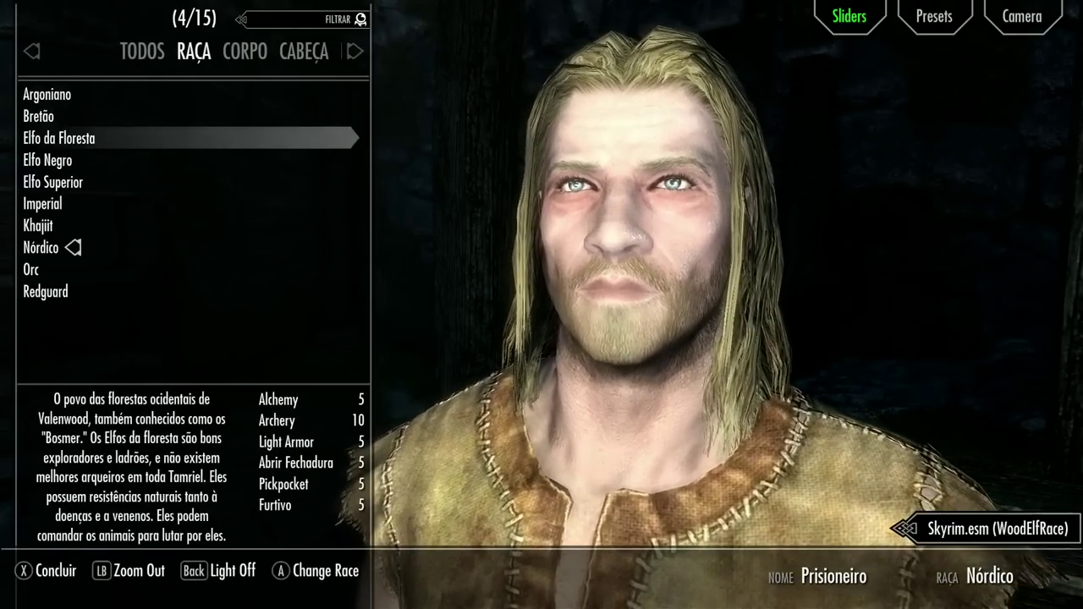
pyautogui.press('Down')
pyautogui.press('Return')
pyautogui.press('Down')
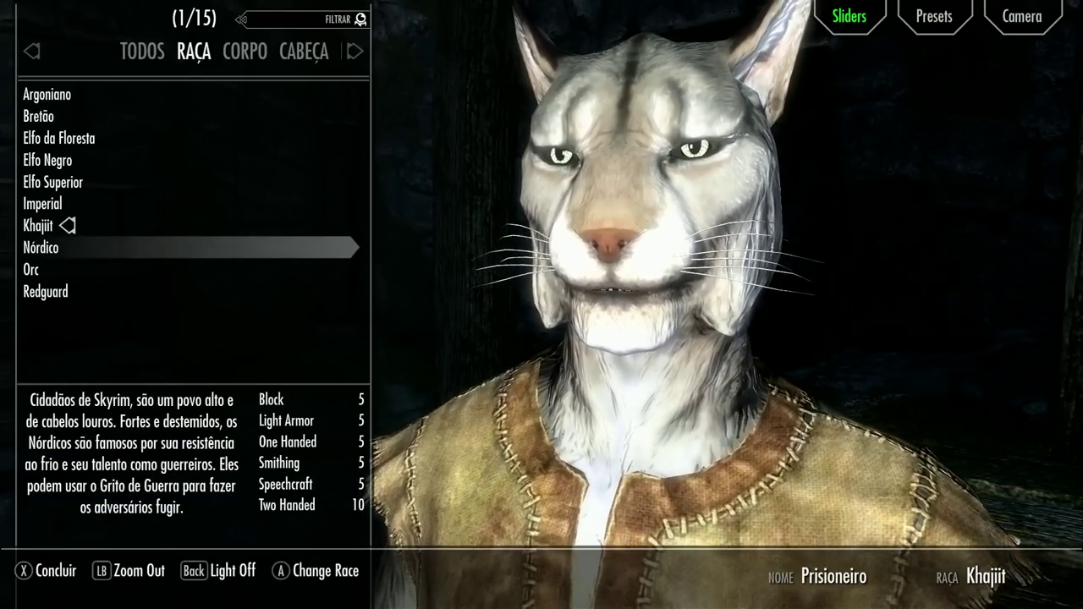
pyautogui.press('Return')
# - Examine the Corpo category's sliders for Sexo, Predefinidos, Tom da Pele and Peso
pyautogui.press('Right')
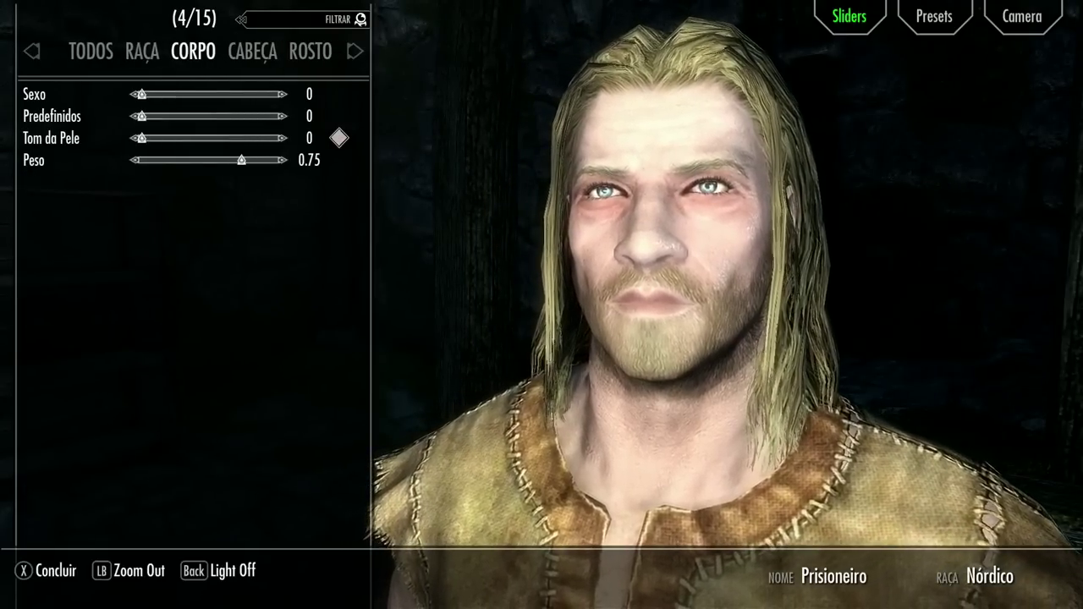
pyautogui.press('Down')
pyautogui.press('Down')
pyautogui.press('Down')
pyautogui.press('Down')
pyautogui.press('Down')
pyautogui.press('Down')
pyautogui.press('Down')
pyautogui.press('Up')
pyautogui.press('Up')
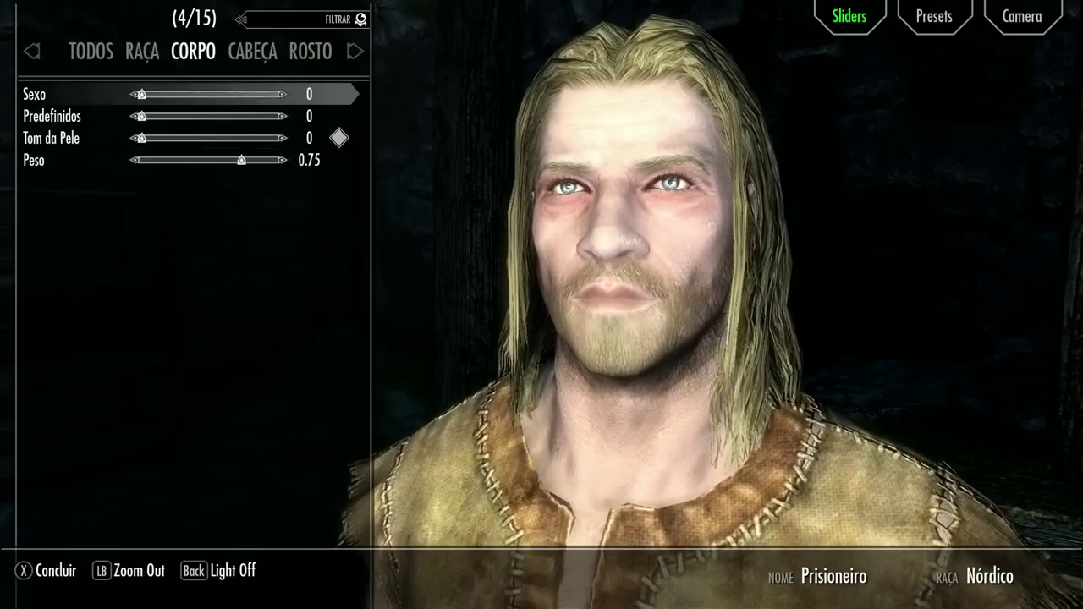